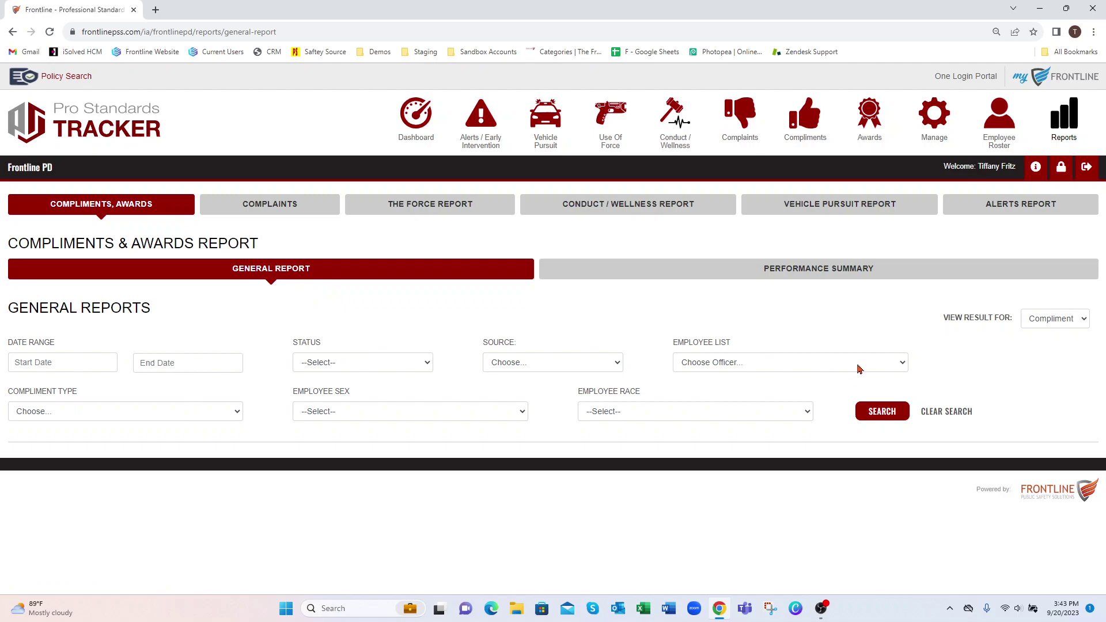
# Step: Run the general report for compliments, filtered to compliment type Leadership
pyautogui.click(1058, 323)
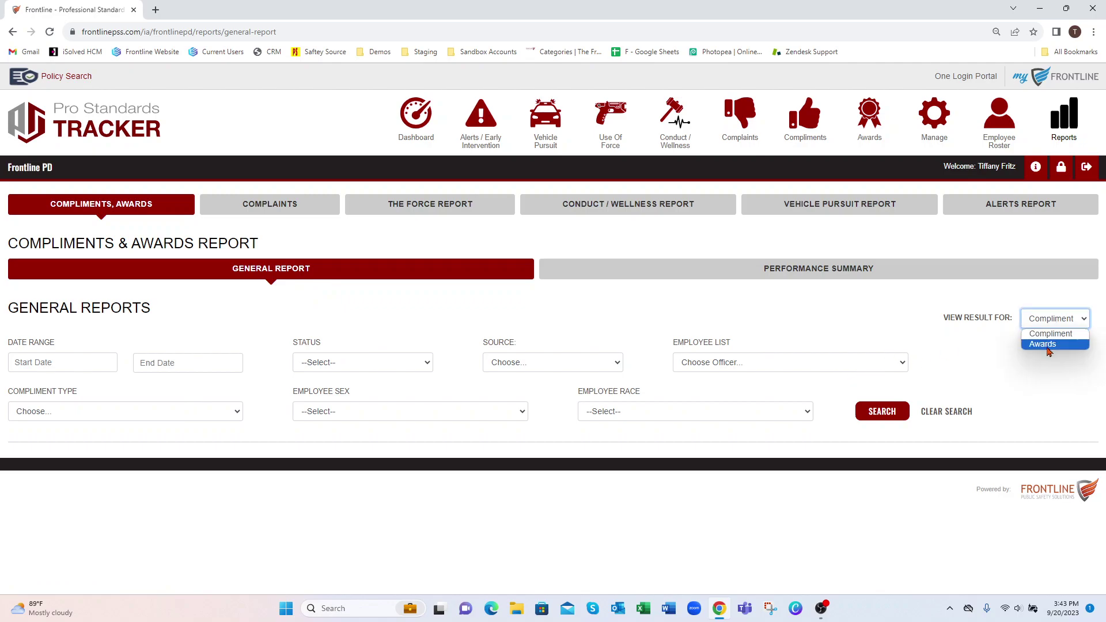
pyautogui.click(1050, 326)
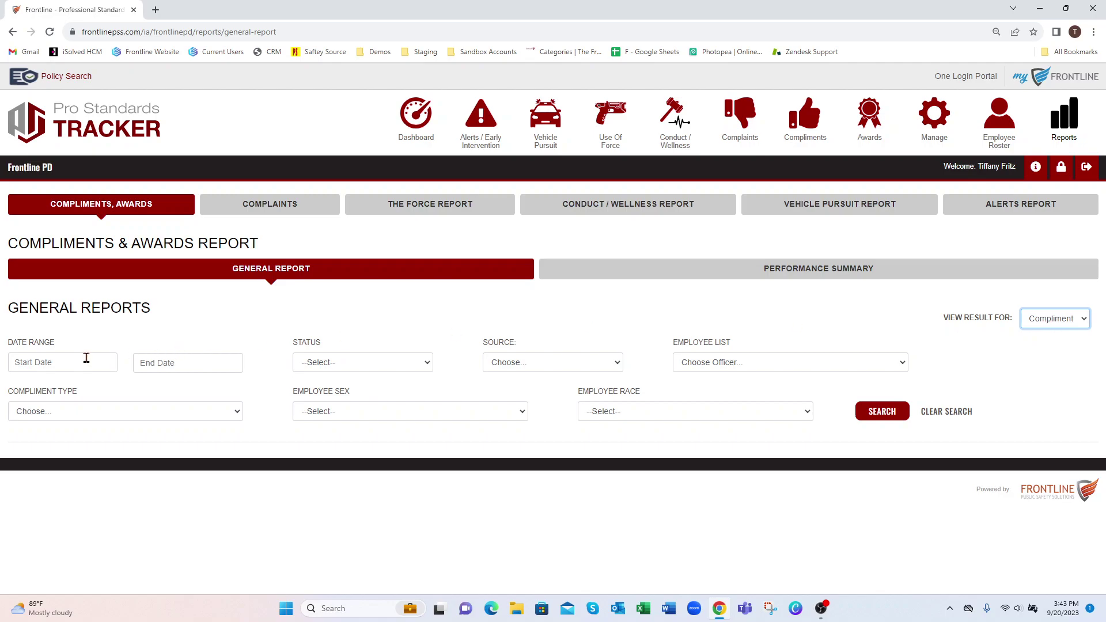
pyautogui.click(70, 413)
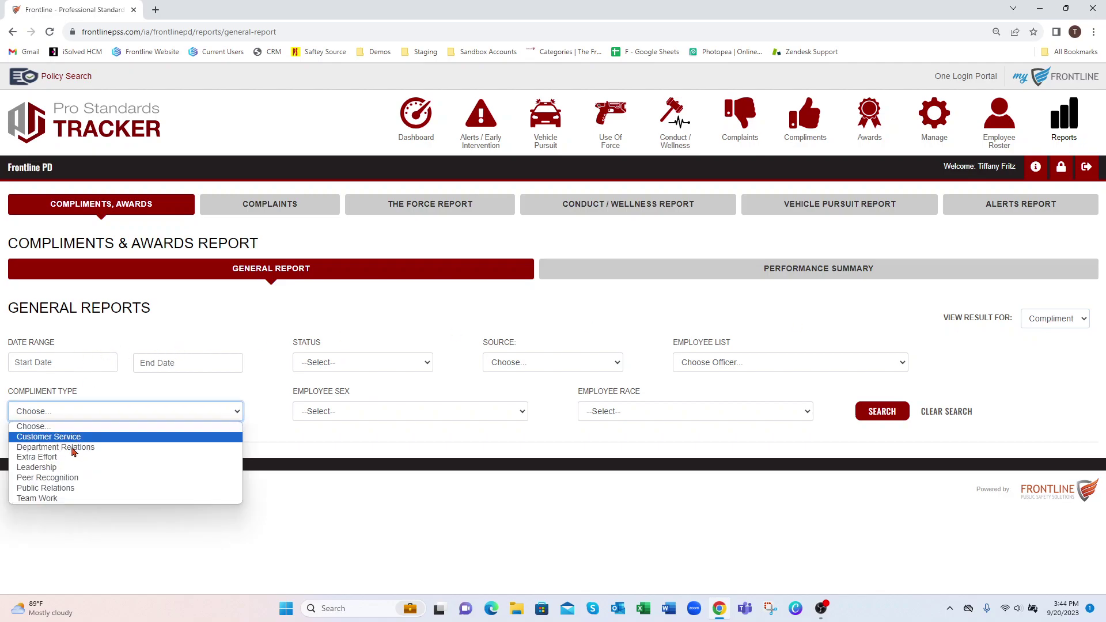
pyautogui.click(72, 468)
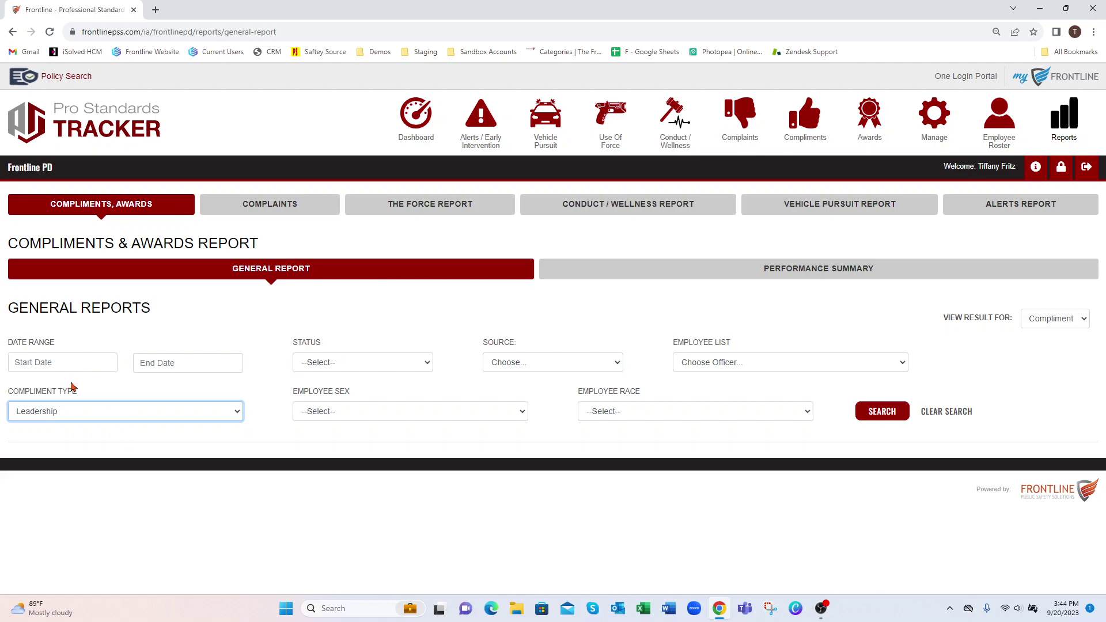
pyautogui.click(867, 410)
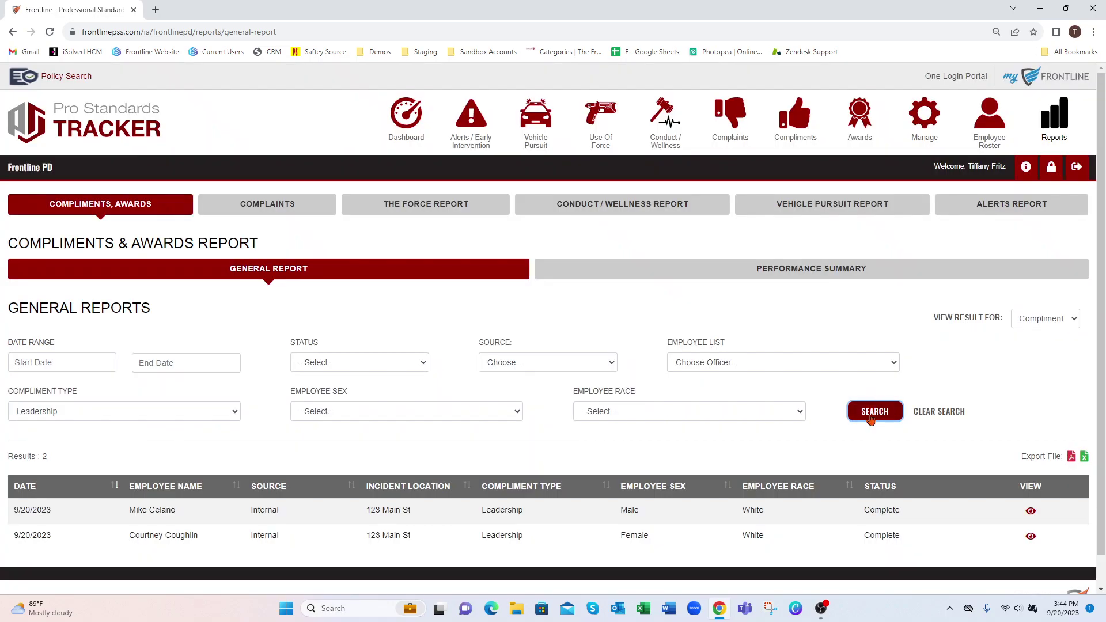
pyautogui.scroll(-1, 151, 468)
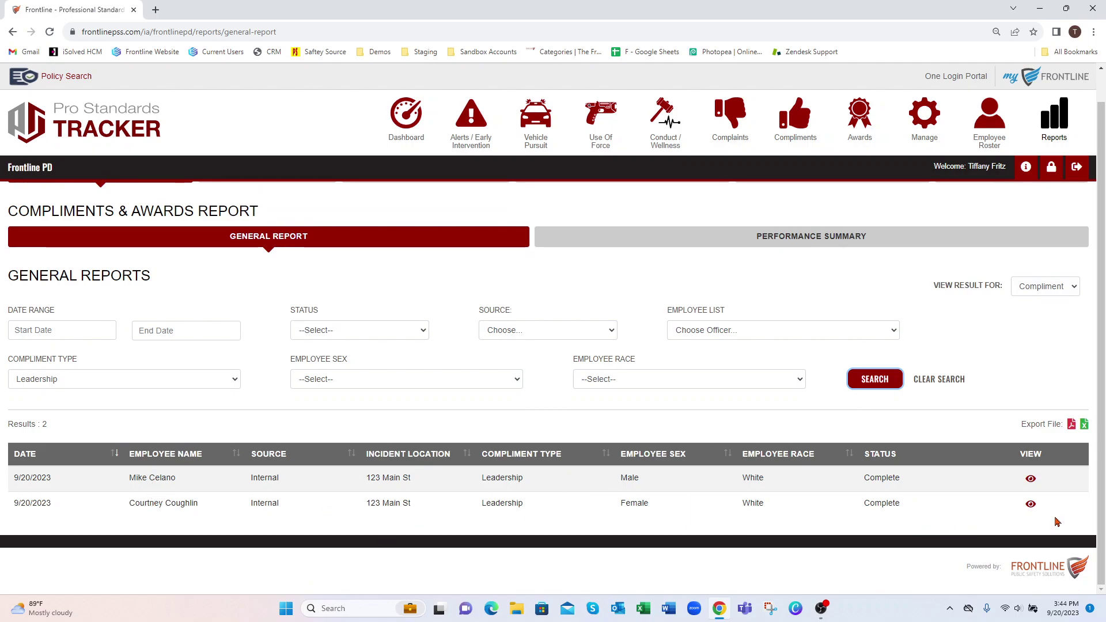
# Step: View the first Leadership compliment's record, return to the general report and rerun the search
pyautogui.click(1031, 484)
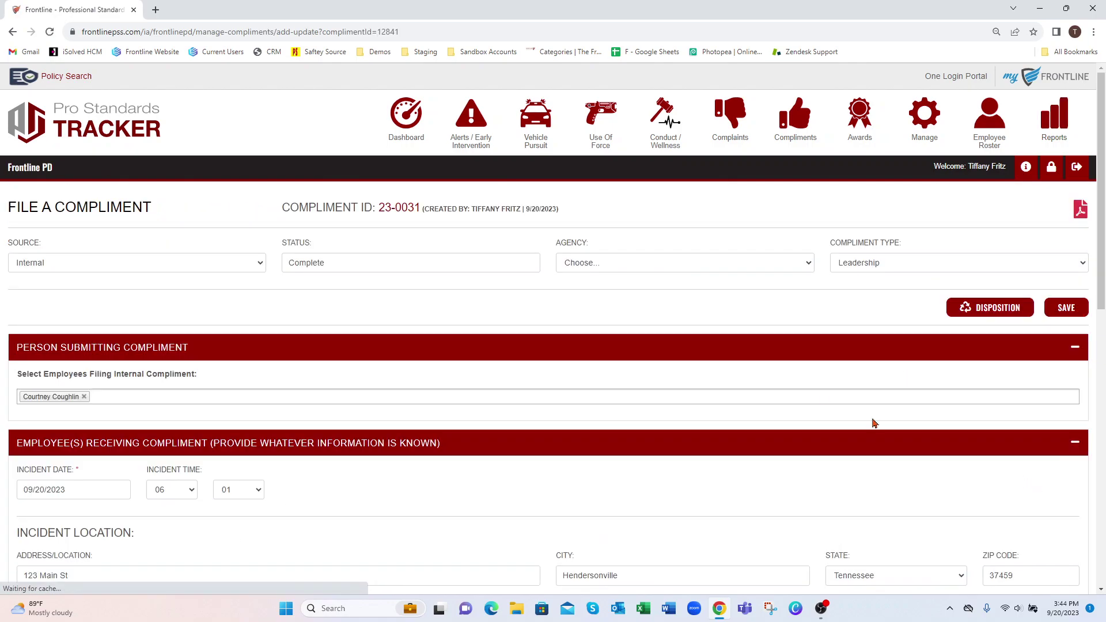
pyautogui.moveTo(1100, 195)
pyautogui.mouseDown()
pyautogui.moveTo(1100, 409)
pyautogui.moveTo(1099, 185)
pyautogui.mouseUp()
pyautogui.click(13, 32)
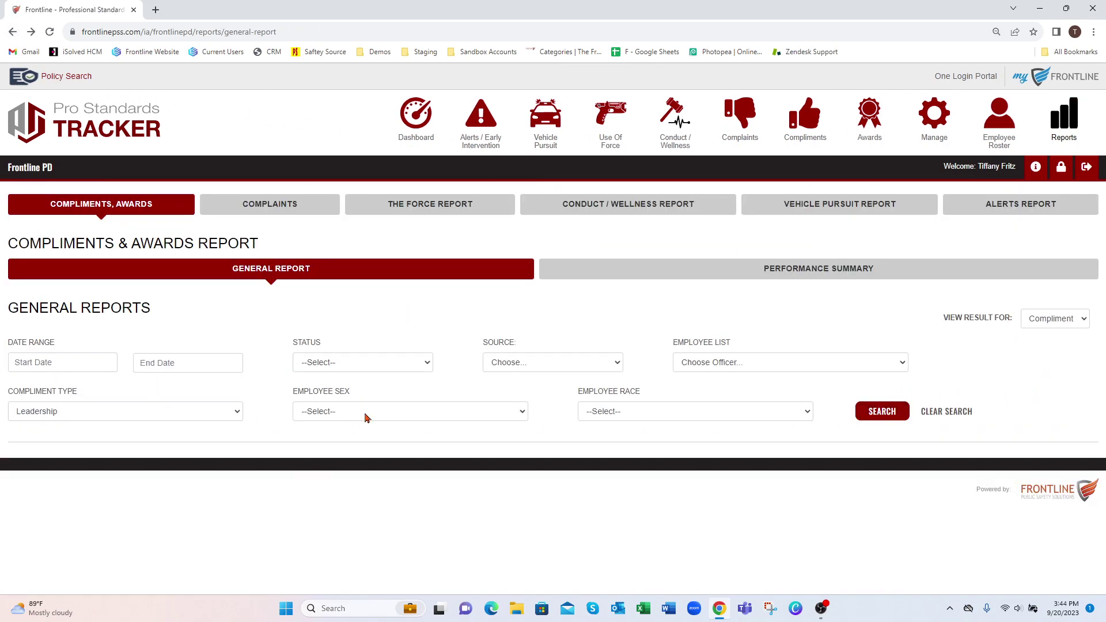
pyautogui.click(875, 411)
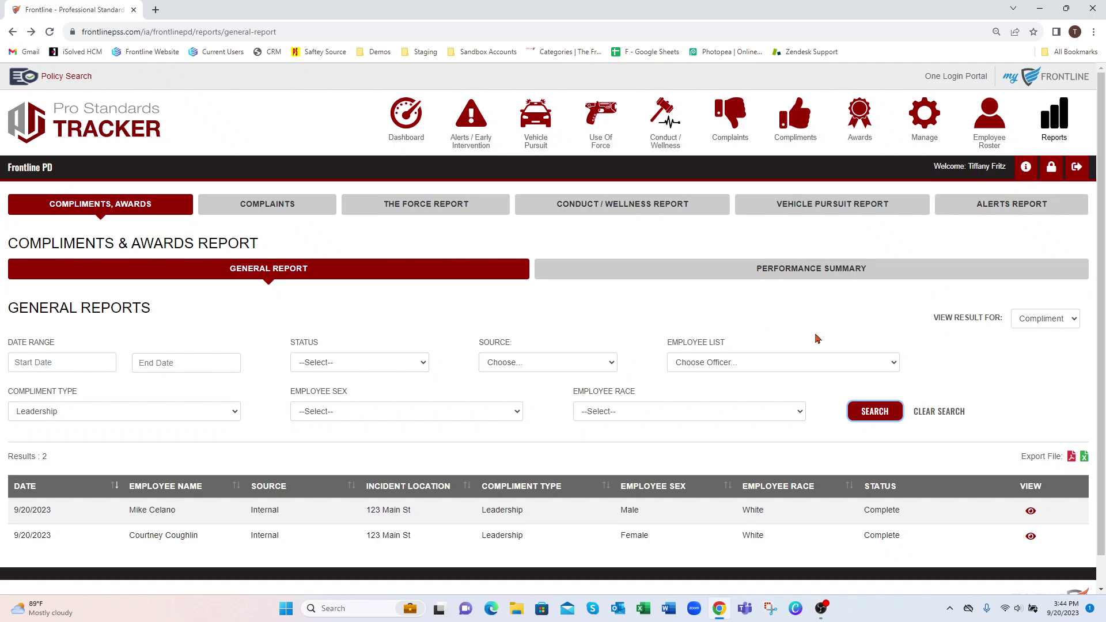
# Step: Switch the general report to Awards and search for award type Life Saving Award
pyautogui.click(1038, 326)
pyautogui.click(1042, 345)
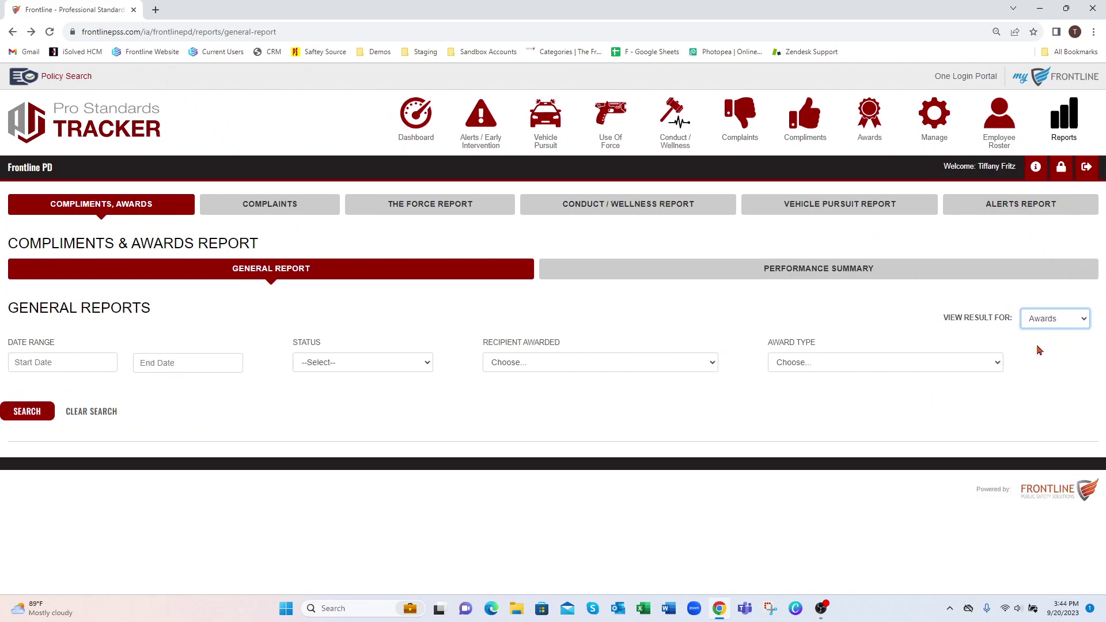
pyautogui.click(786, 363)
pyautogui.click(823, 432)
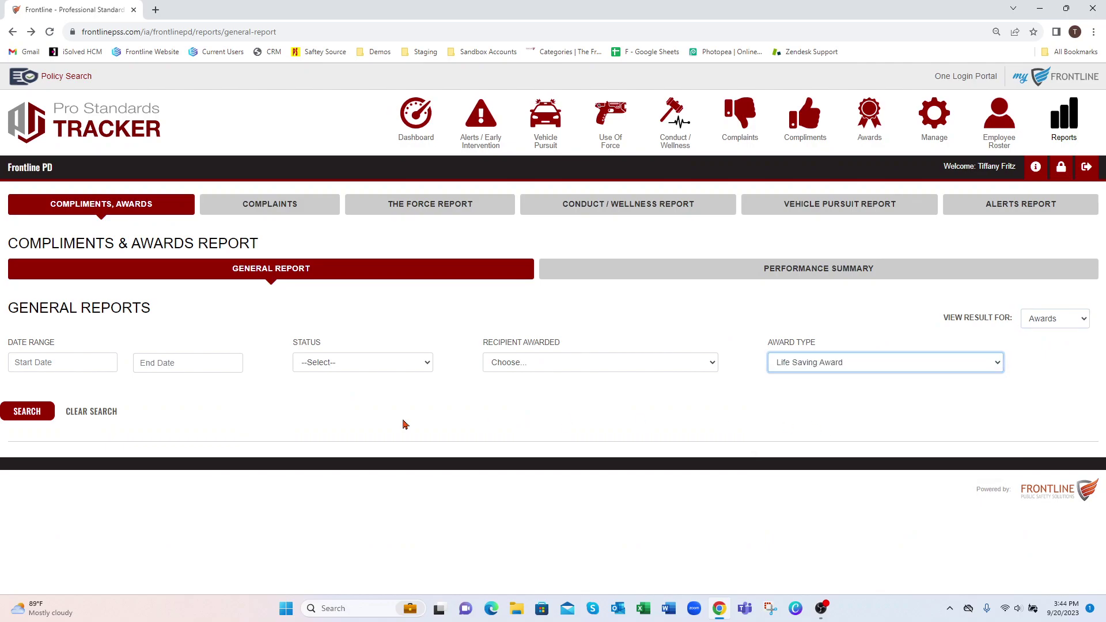
pyautogui.click(35, 412)
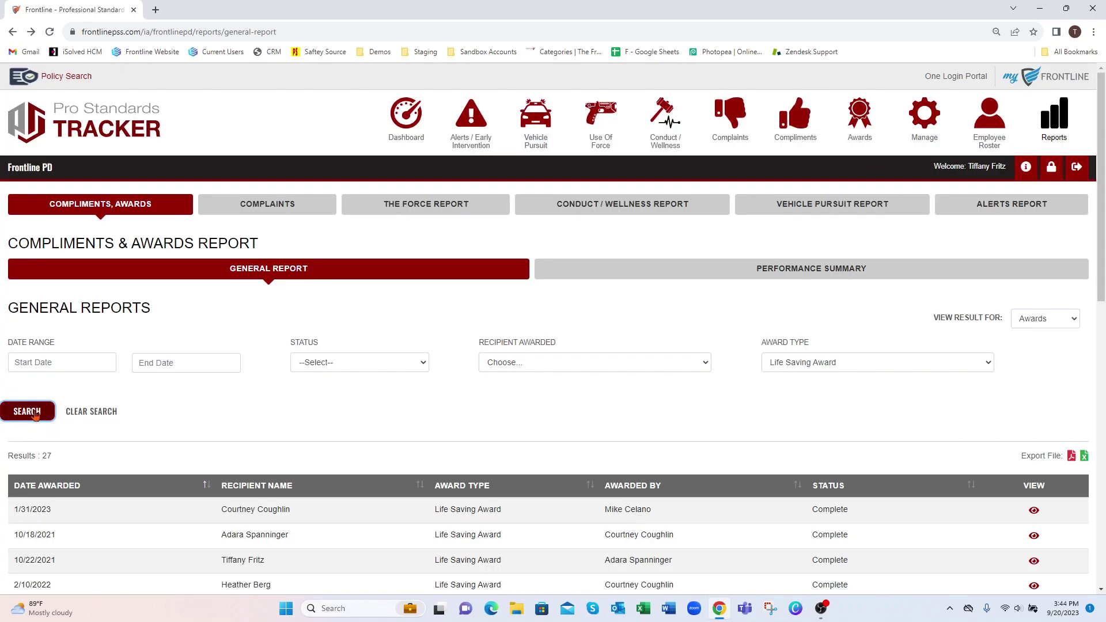
pyautogui.moveTo(1103, 266); pyautogui.dragTo(1089, 297)
# Step: Narrow the Life Saving Award report to one recipient and check the number of results
pyautogui.click(504, 314)
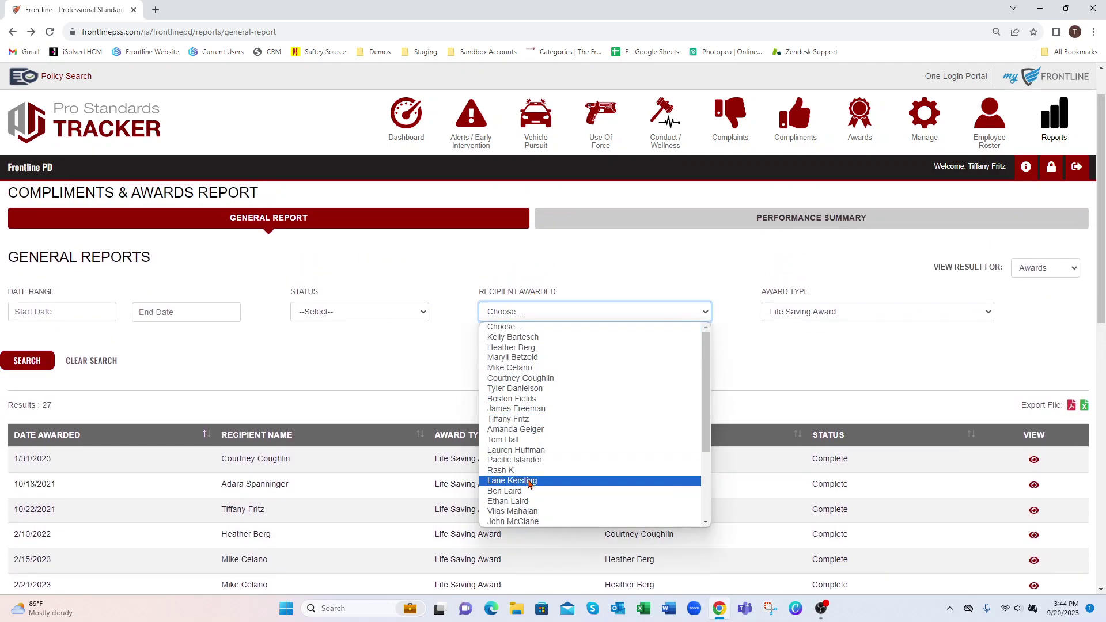
pyautogui.click(531, 492)
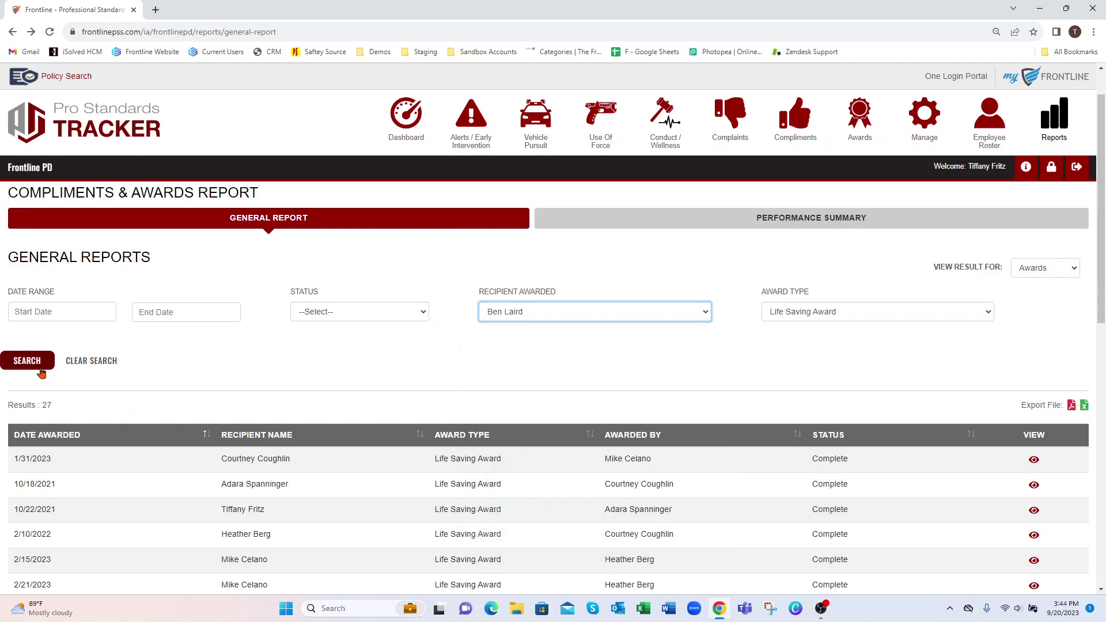
pyautogui.click(27, 361)
pyautogui.moveTo(52, 432); pyautogui.dragTo(42, 425)
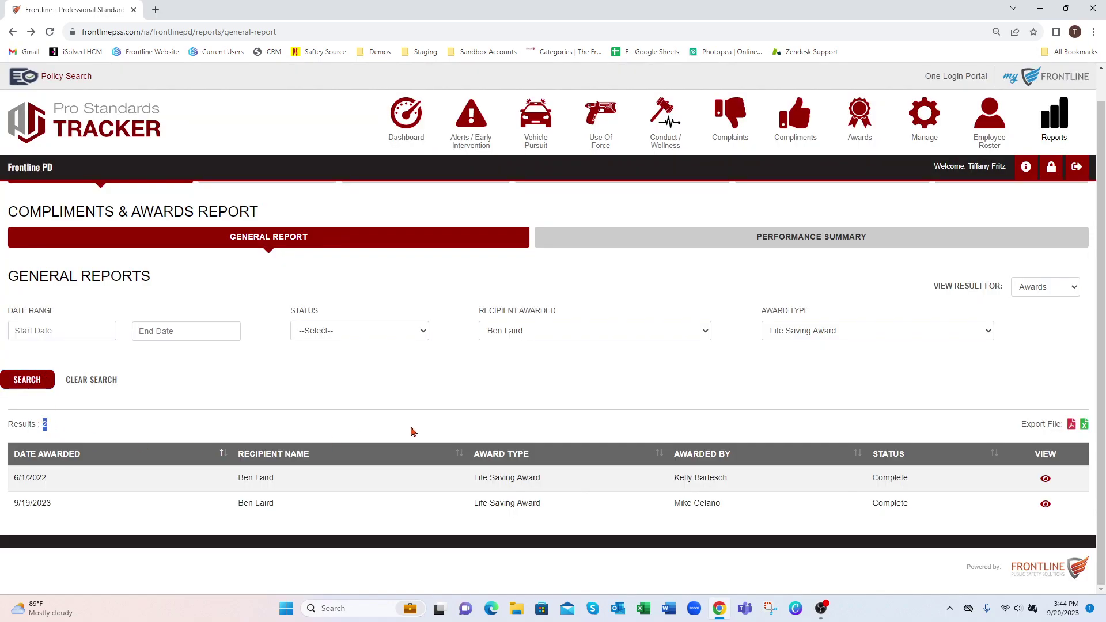
# Step: Run the compliments and awards performance summary for all result types with the time frame This Year
pyautogui.click(840, 241)
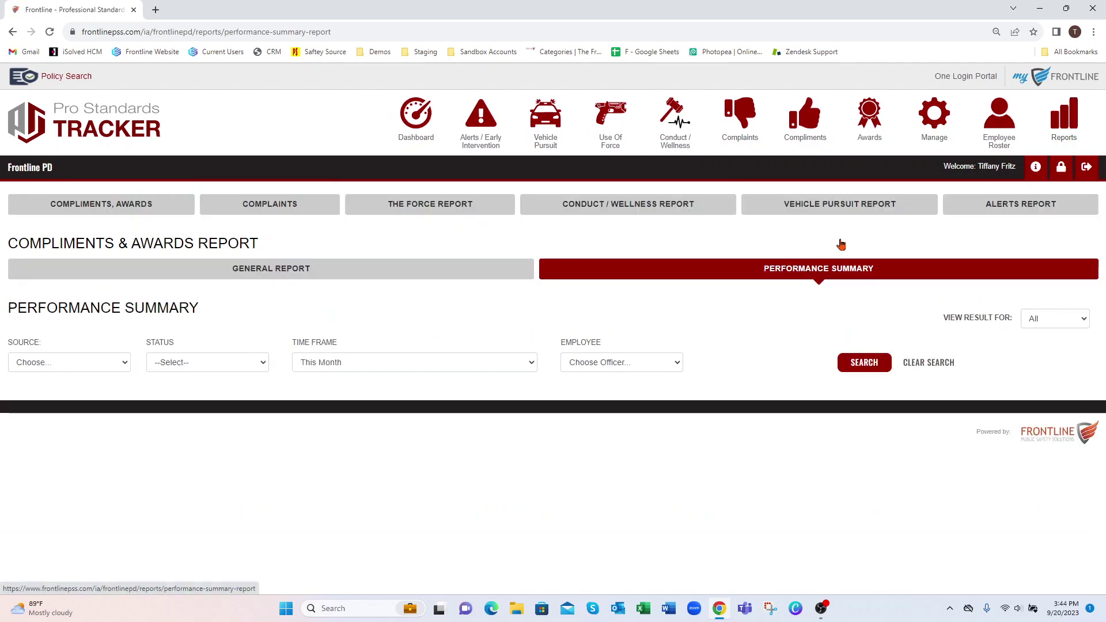
pyautogui.click(1046, 327)
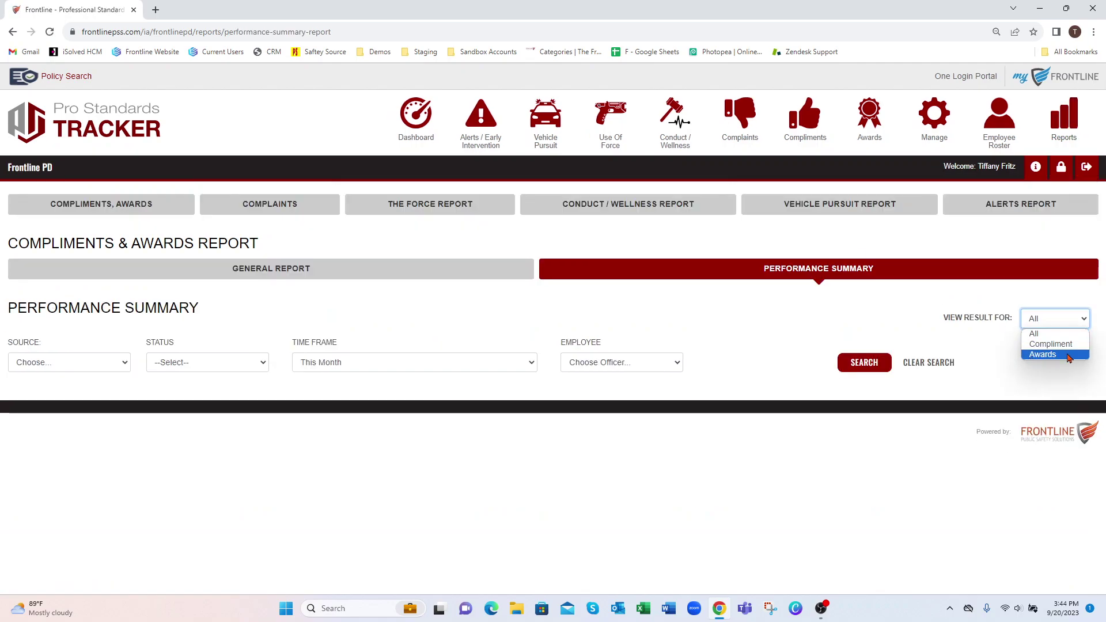
pyautogui.click(965, 295)
pyautogui.click(965, 295)
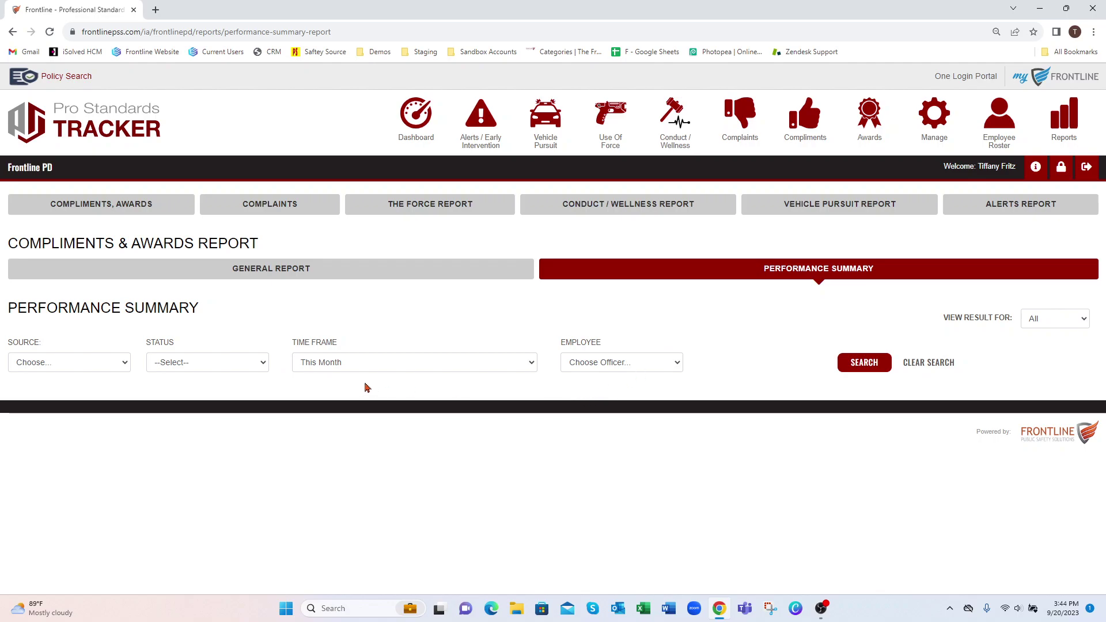
pyautogui.click(605, 364)
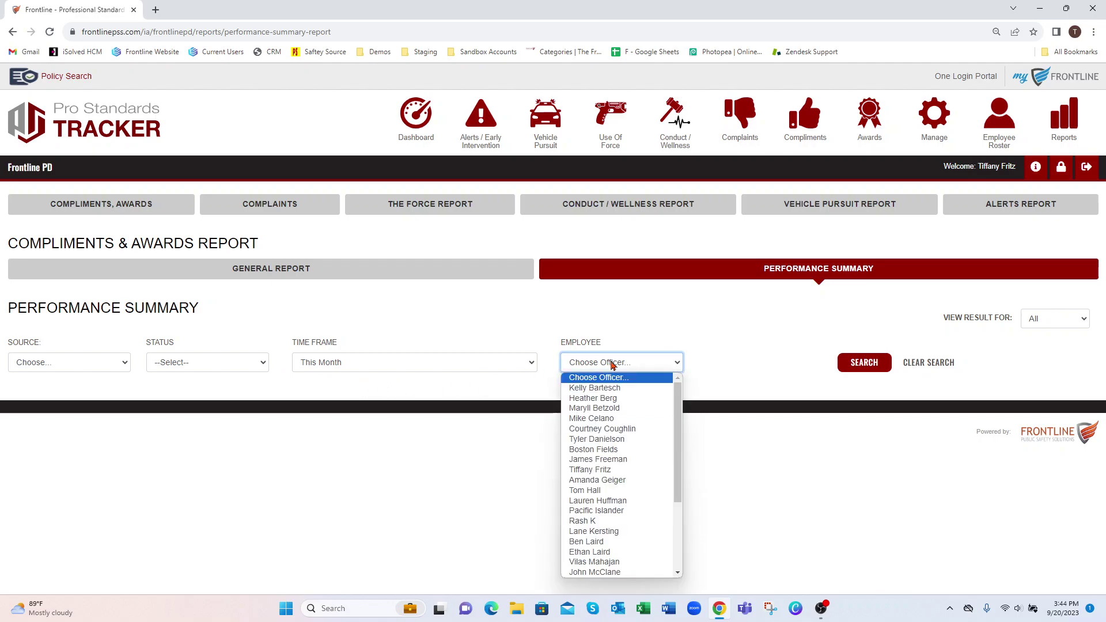
pyautogui.click(381, 366)
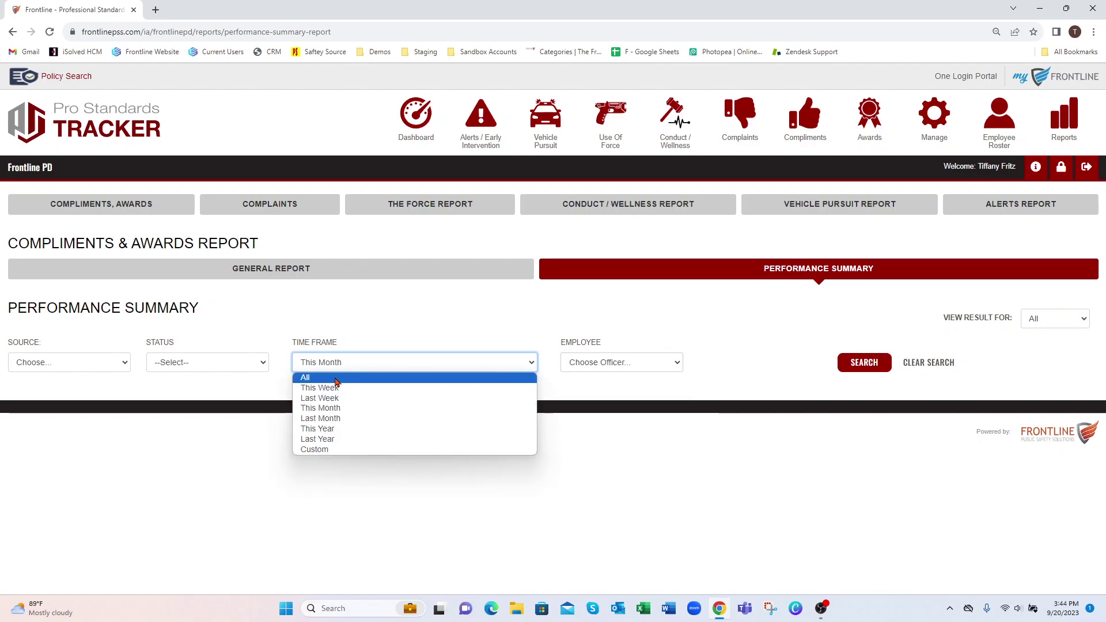
pyautogui.click(338, 429)
pyautogui.click(848, 369)
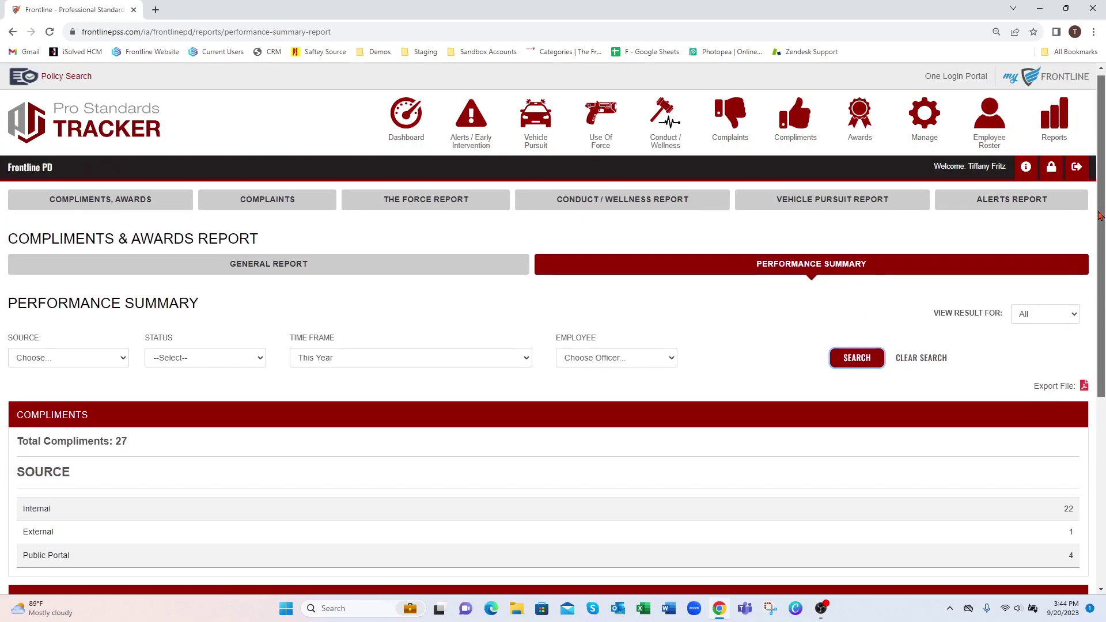
# Step: Examine the total compliments, their sources, the total awards and the award types in the performance summary
pyautogui.scroll(-2, 691, 265)
pyautogui.moveTo(131, 334); pyautogui.dragTo(100, 333)
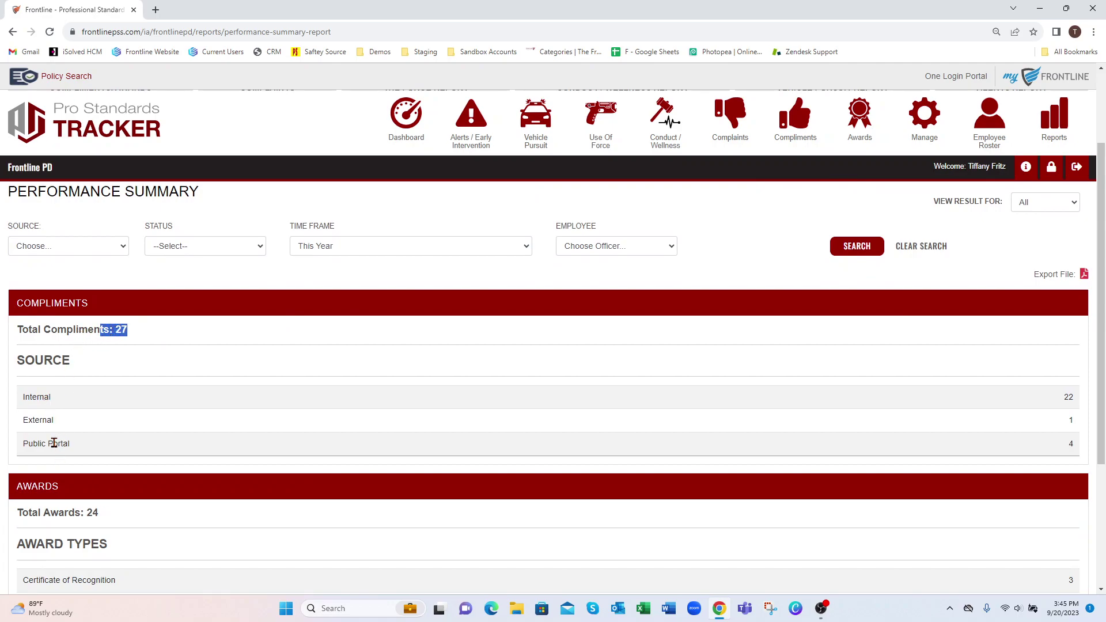
pyautogui.click(1083, 398)
pyautogui.doubleClick(1073, 420)
pyautogui.scroll(-3, 1099, 414)
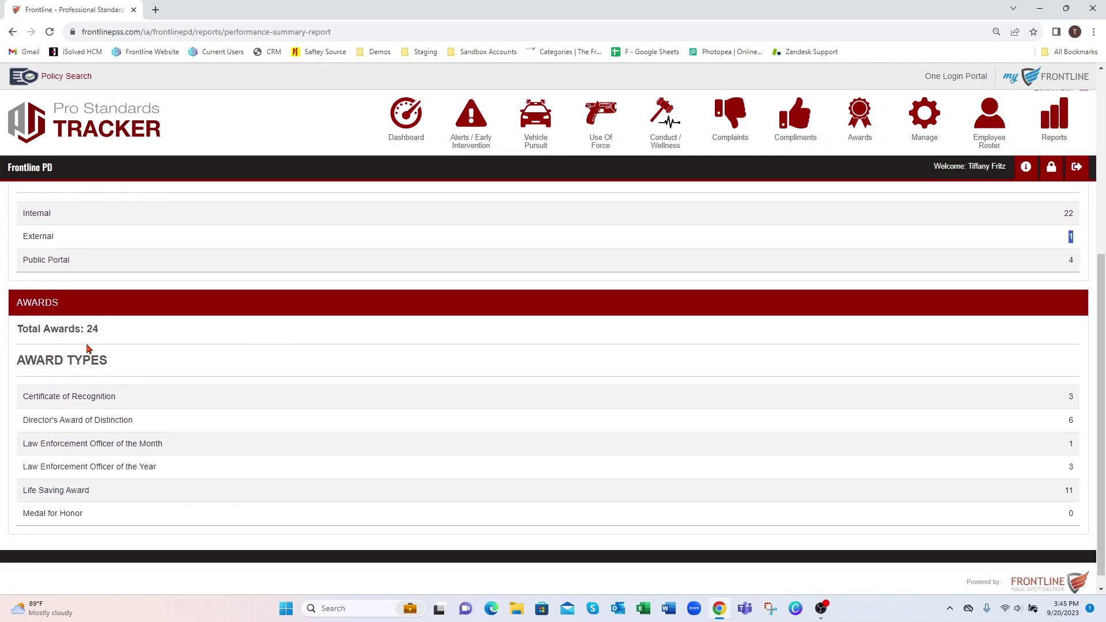
pyautogui.moveTo(75, 331); pyautogui.dragTo(112, 334)
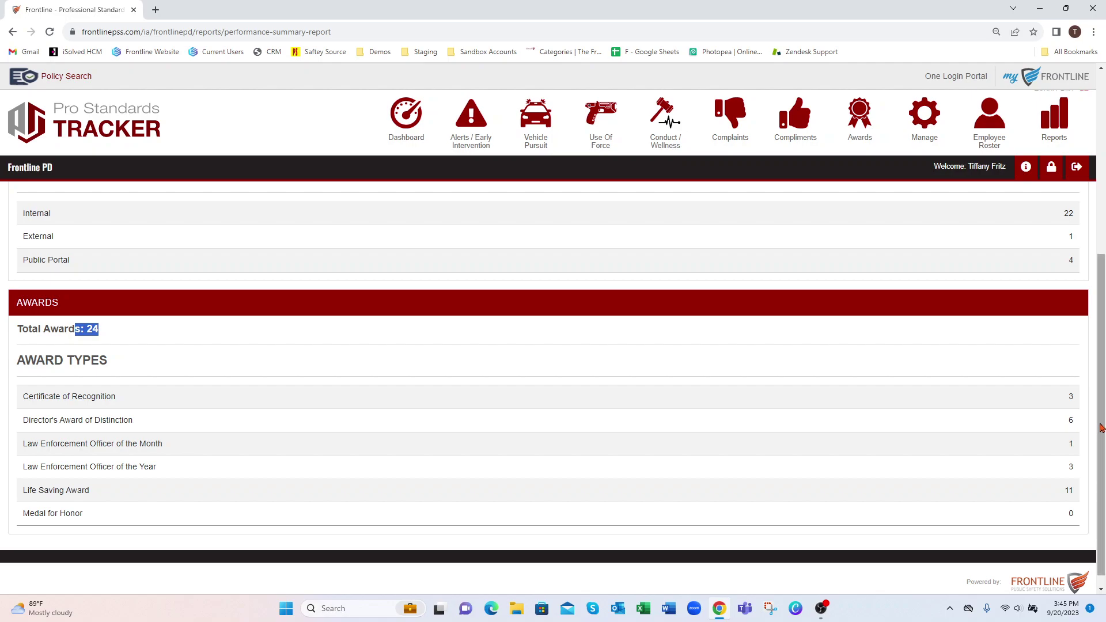
# Step: Open the complaints general report, search for complaint type Demeanor and review the results
pyautogui.scroll(3, 1091, 432)
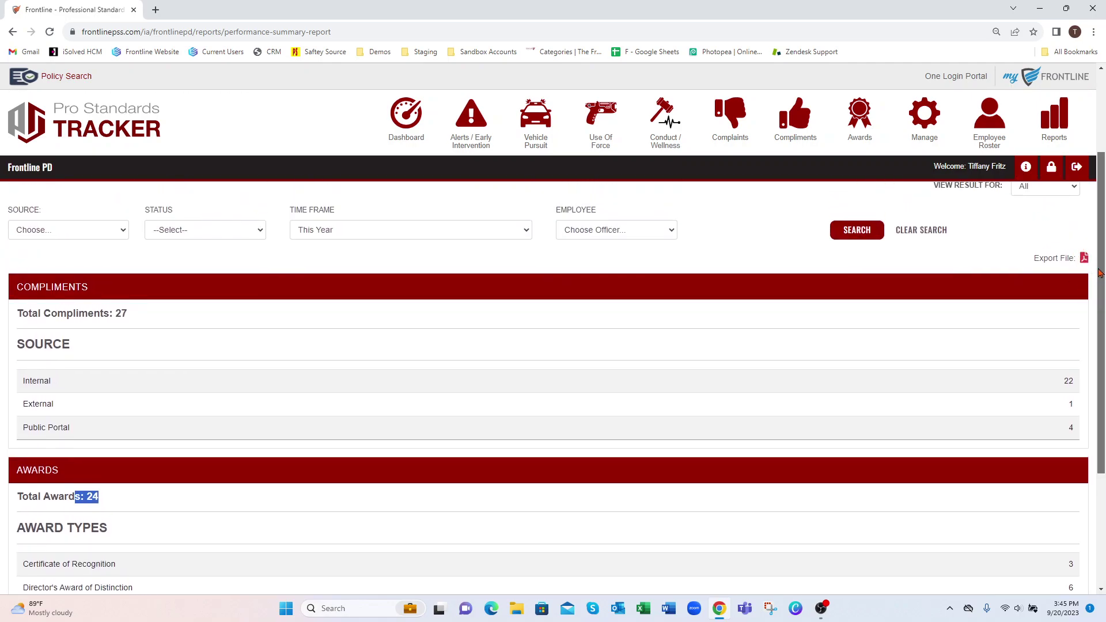
pyautogui.scroll(2, 1076, 282)
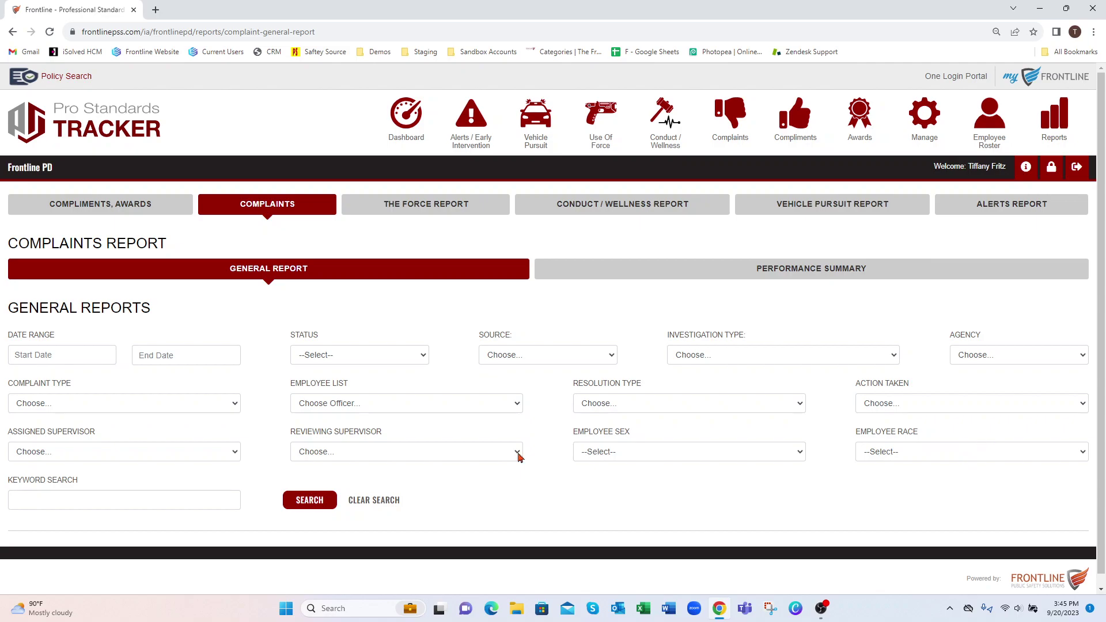
pyautogui.click(51, 410)
pyautogui.click(56, 430)
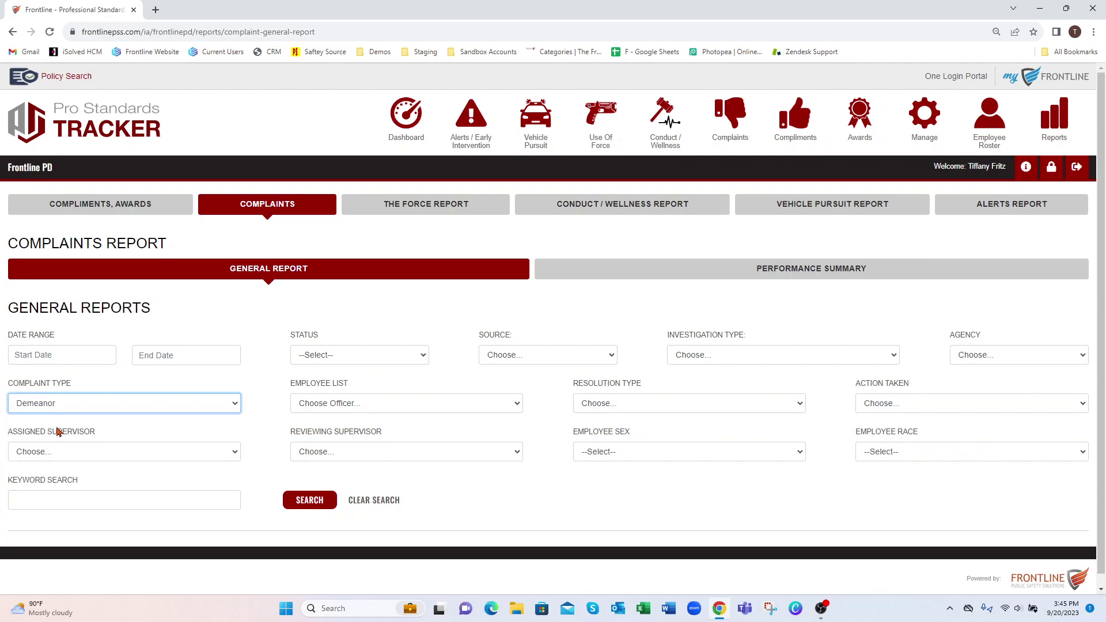
pyautogui.click(316, 502)
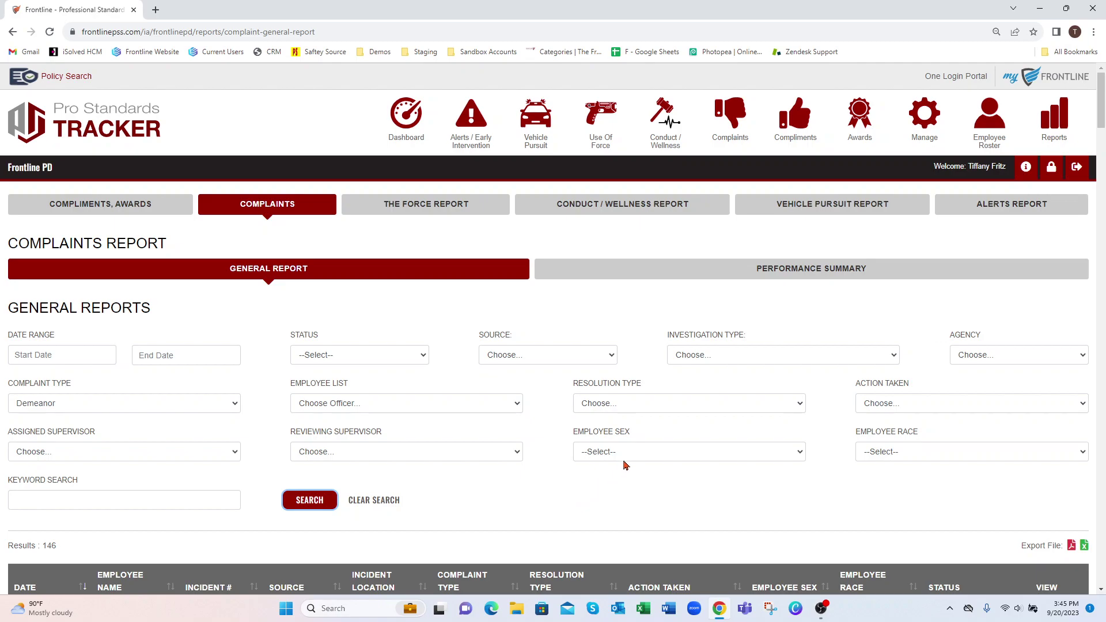
pyautogui.scroll(-1, 626, 466)
pyautogui.doubleClick(47, 488)
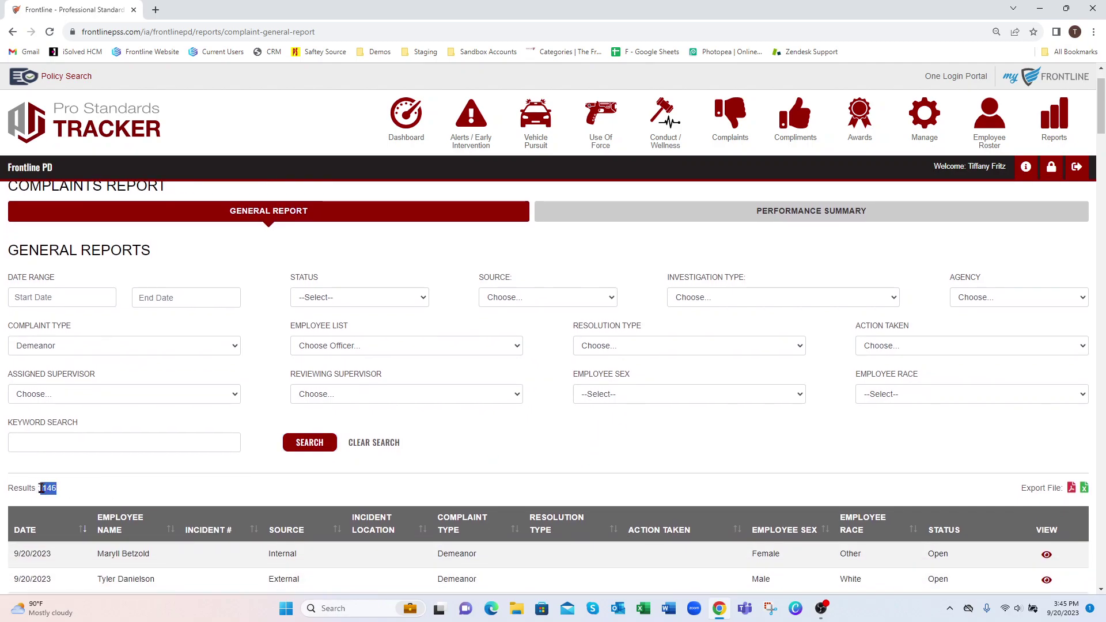
pyautogui.scroll(-2, 699, 469)
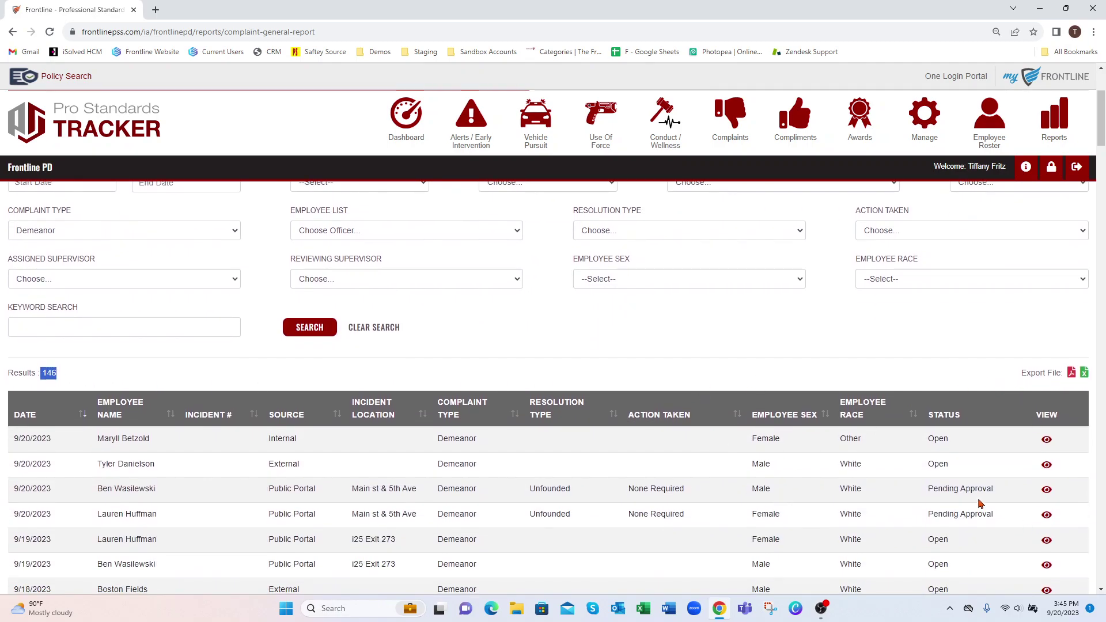
pyautogui.scroll(1, 283, 369)
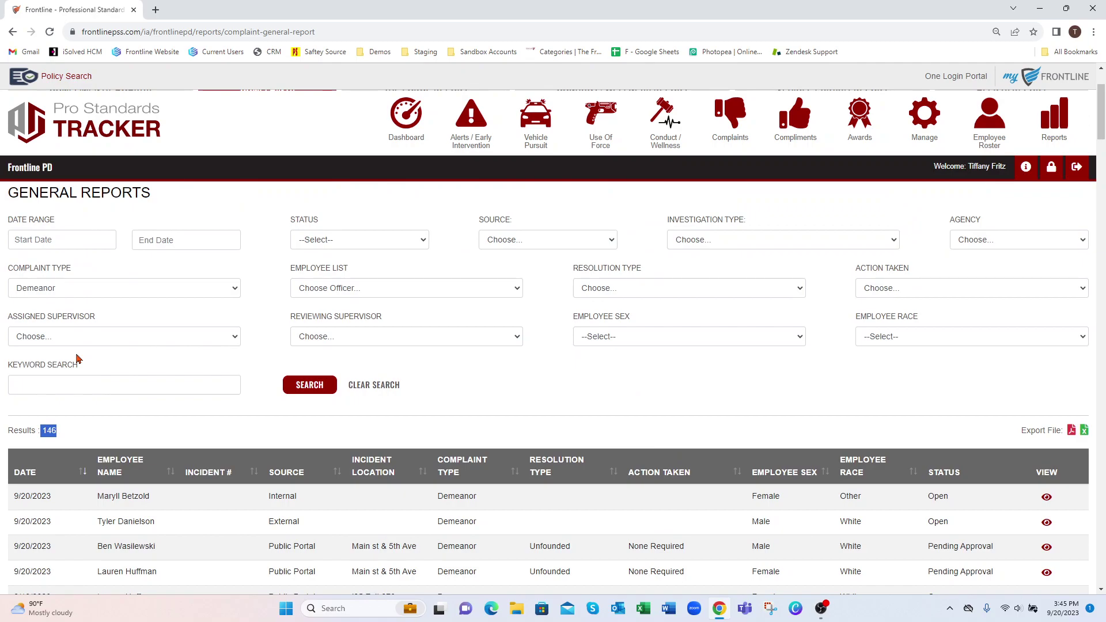
# Step: Narrow the Demeanor complaints report to action taken Training and review the matching complaints
pyautogui.click(899, 291)
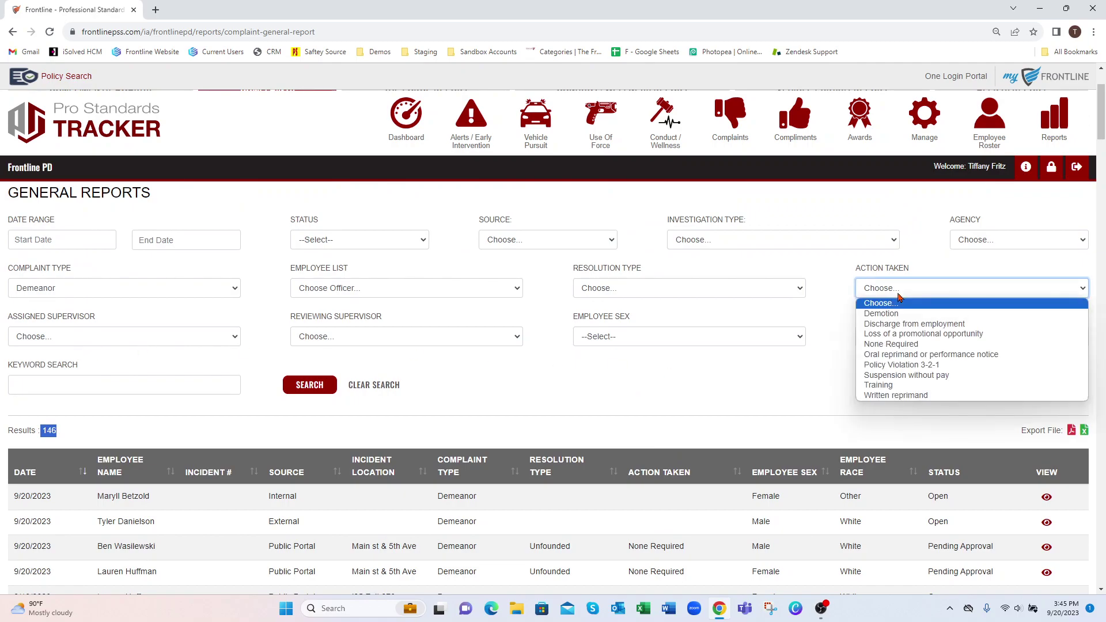
pyautogui.click(888, 385)
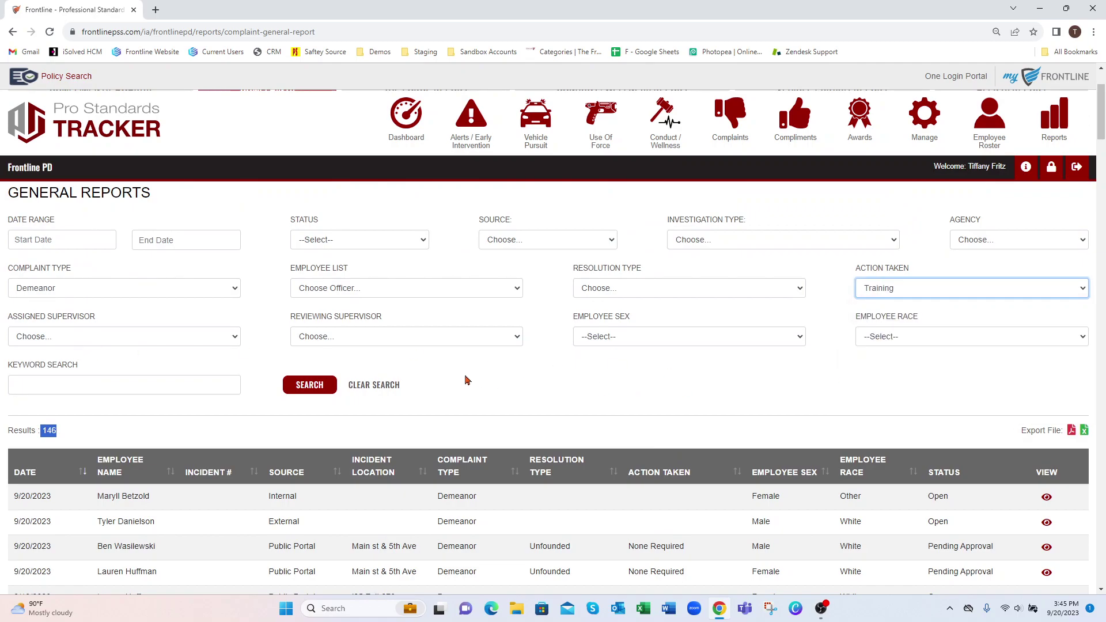
pyautogui.click(320, 390)
pyautogui.moveTo(49, 431); pyautogui.dragTo(29, 431)
pyautogui.scroll(-1, 819, 454)
pyautogui.scroll(-2, 836, 444)
pyautogui.scroll(3, 1089, 385)
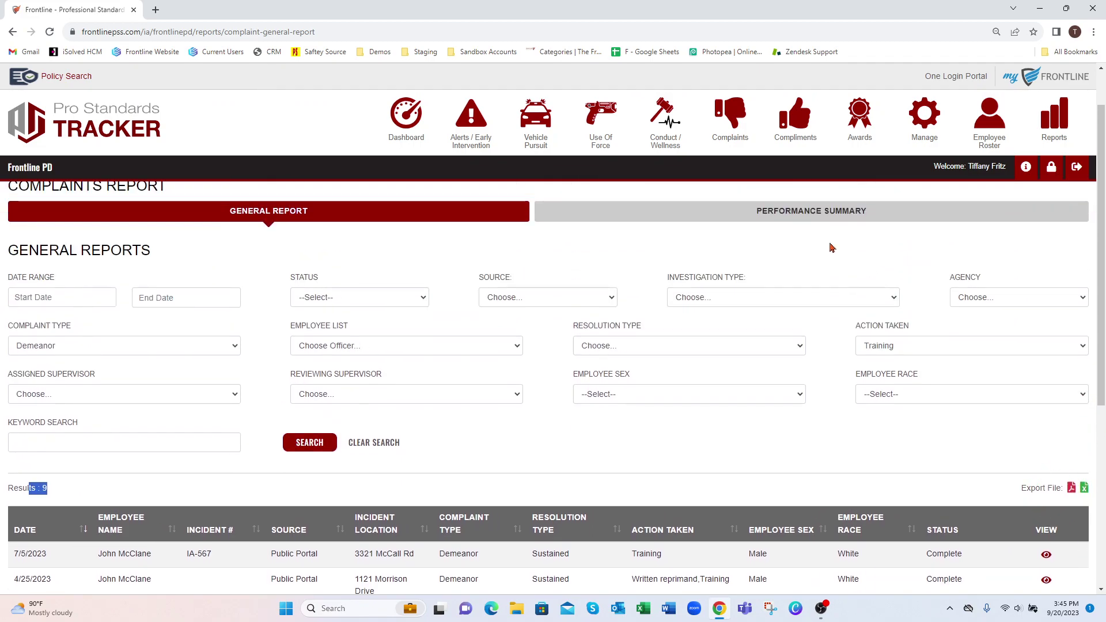
# Step: Run the complaints performance summary with the time frame This Year for the fourth employee in the employee list
pyautogui.click(814, 216)
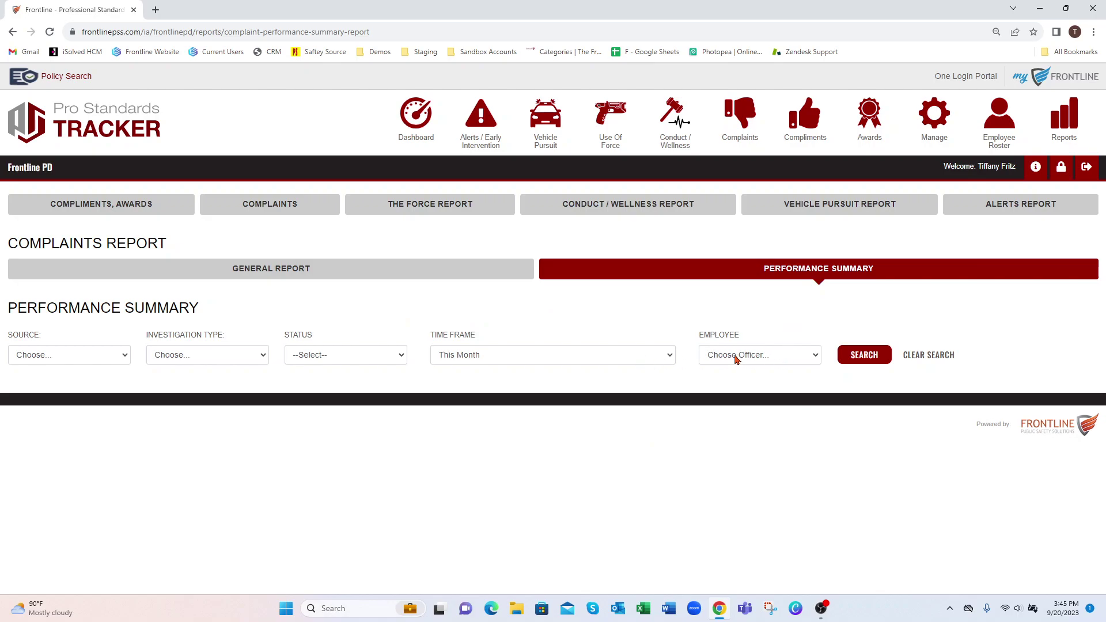
pyautogui.click(504, 359)
pyautogui.click(476, 426)
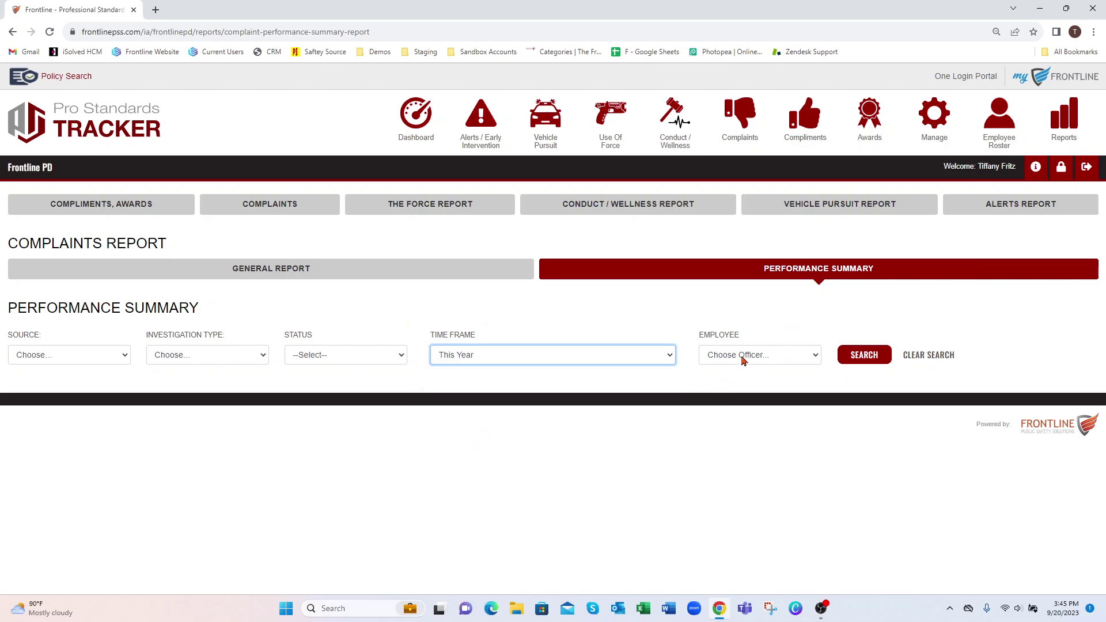
pyautogui.click(746, 358)
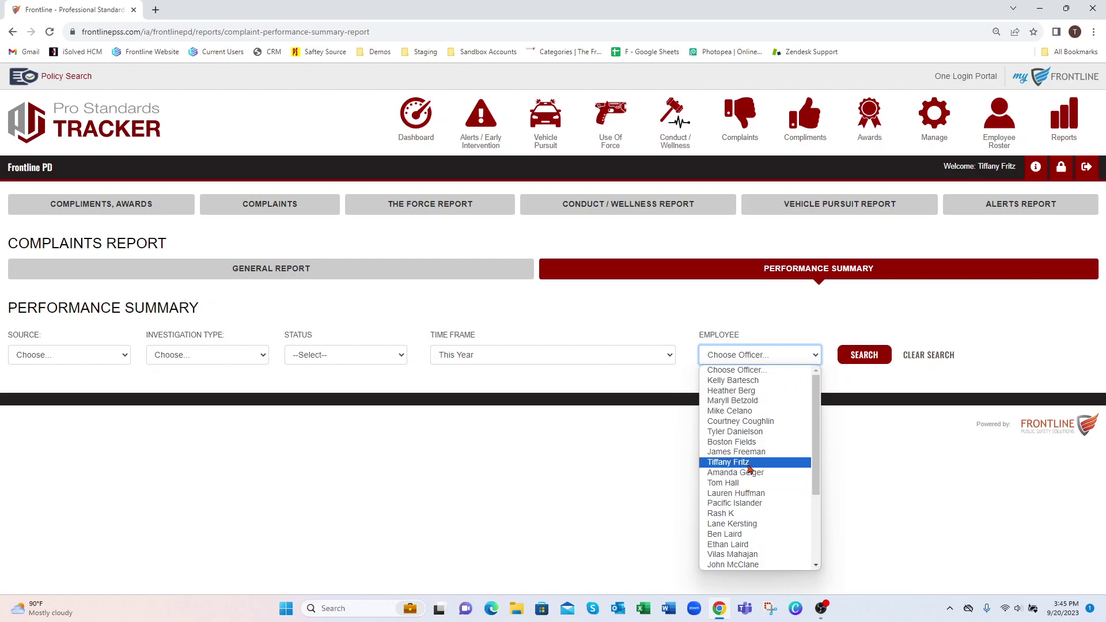
pyautogui.click(752, 410)
pyautogui.click(863, 355)
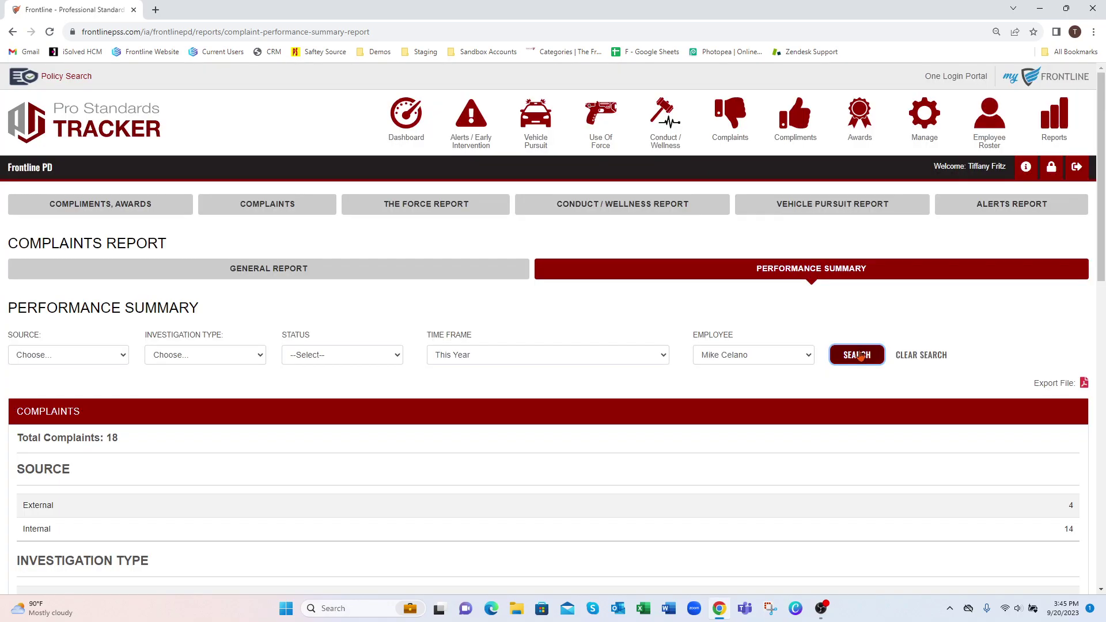
# Step: Examine the employee's total complaints and their breakdown by source, investigation type and complaint type
pyautogui.scroll(-1, 1102, 249)
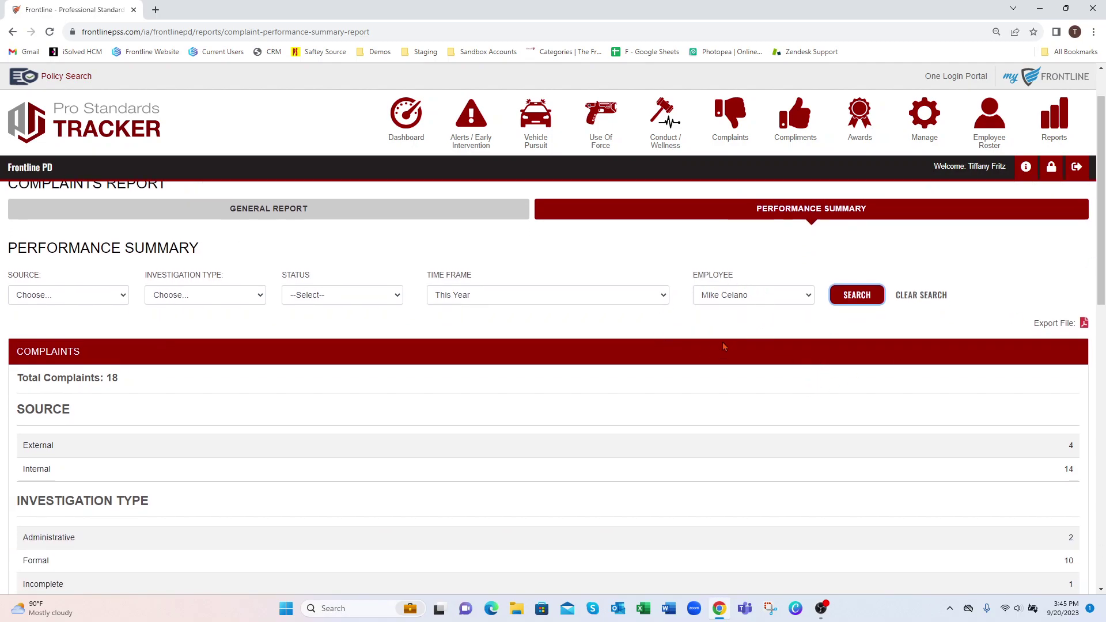
pyautogui.moveTo(125, 384); pyautogui.dragTo(91, 379)
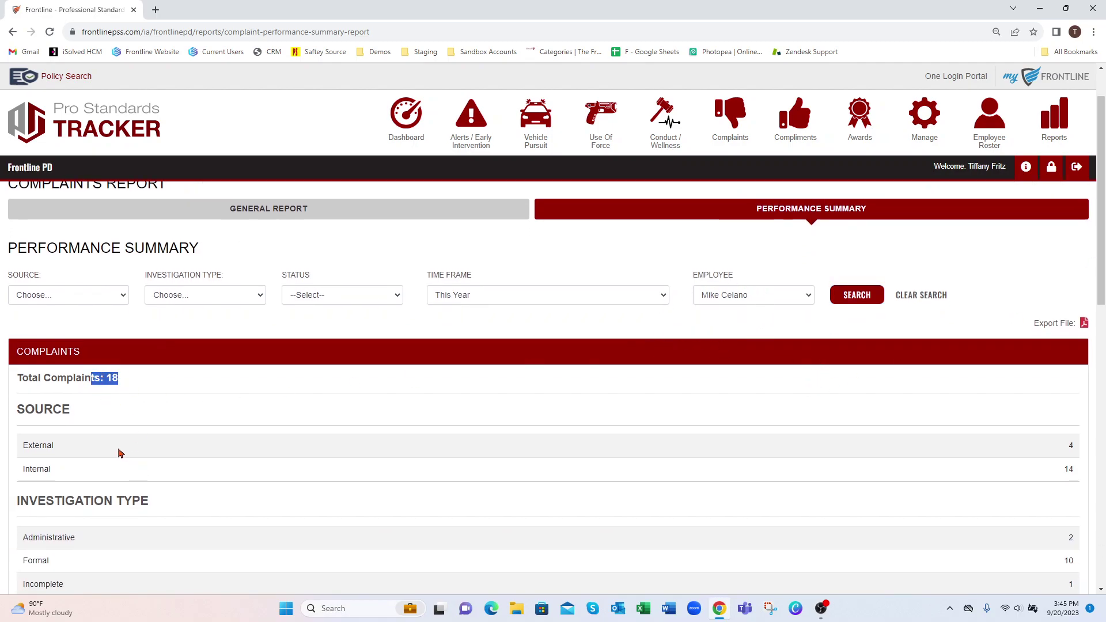
pyautogui.scroll(-1, 121, 455)
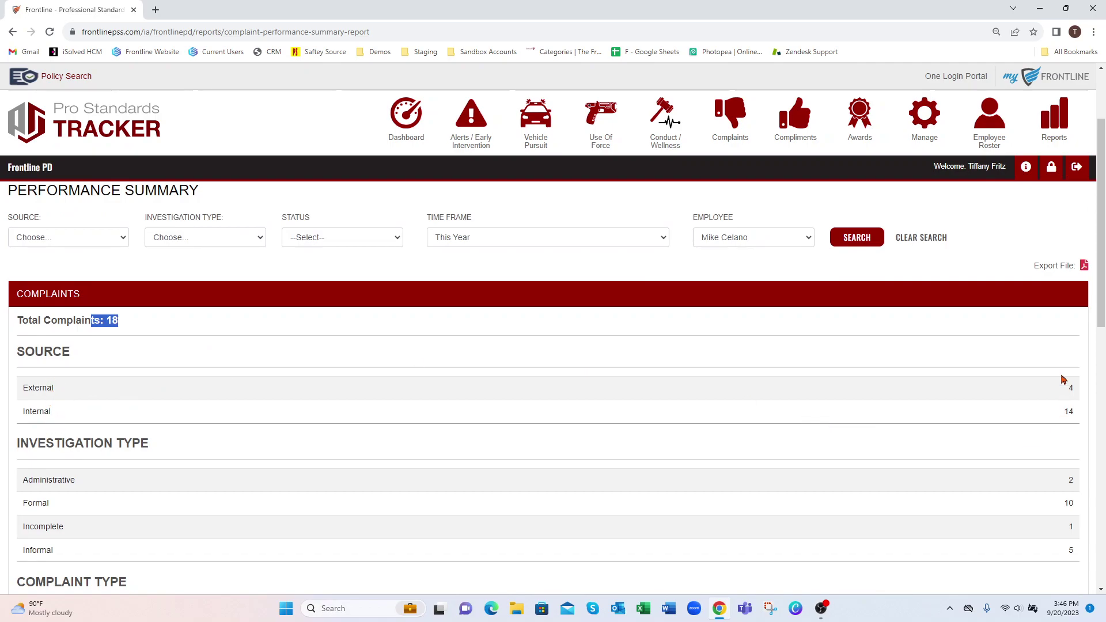
pyautogui.scroll(-2, 256, 370)
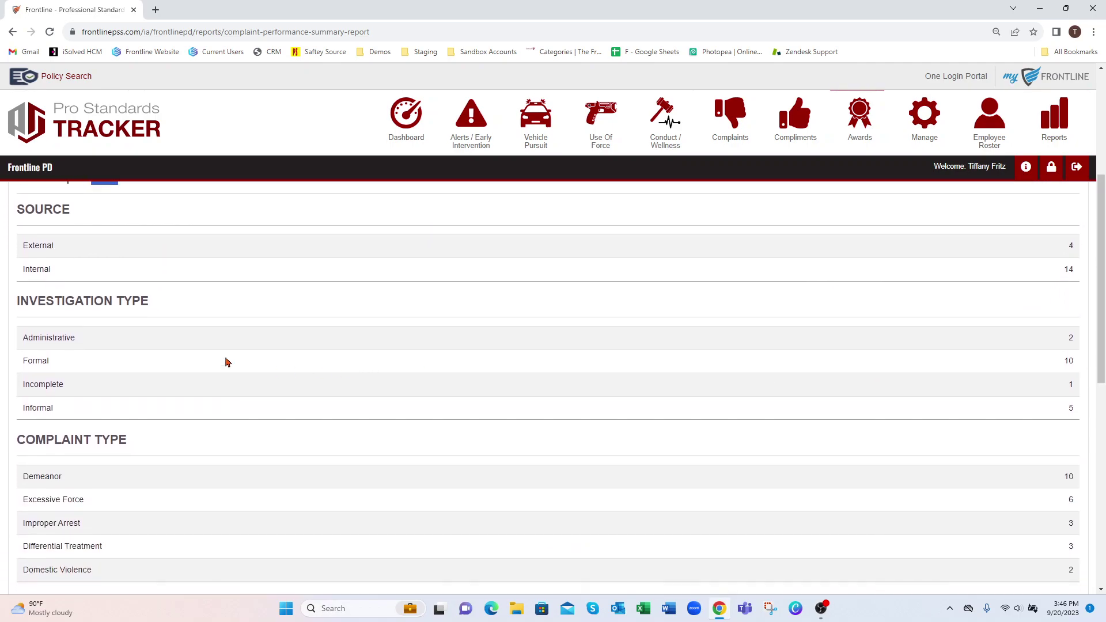
pyautogui.moveTo(1100, 341); pyautogui.dragTo(1102, 239)
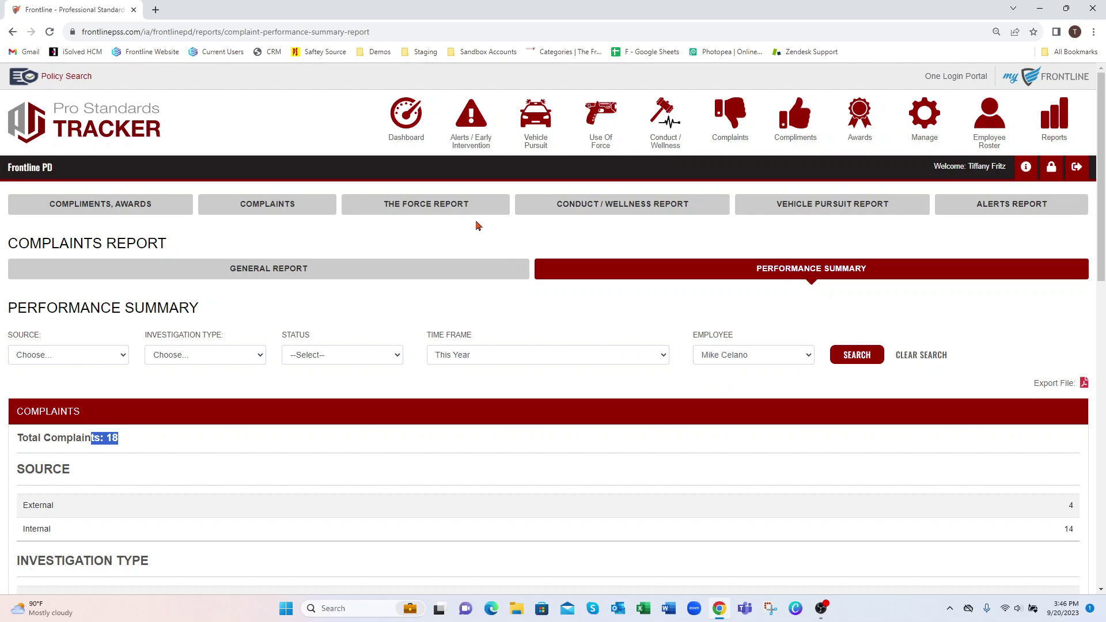
# Step: Open the use of force summary in the force report and check the officer and time frame filters, keeping This Month
pyautogui.click(450, 208)
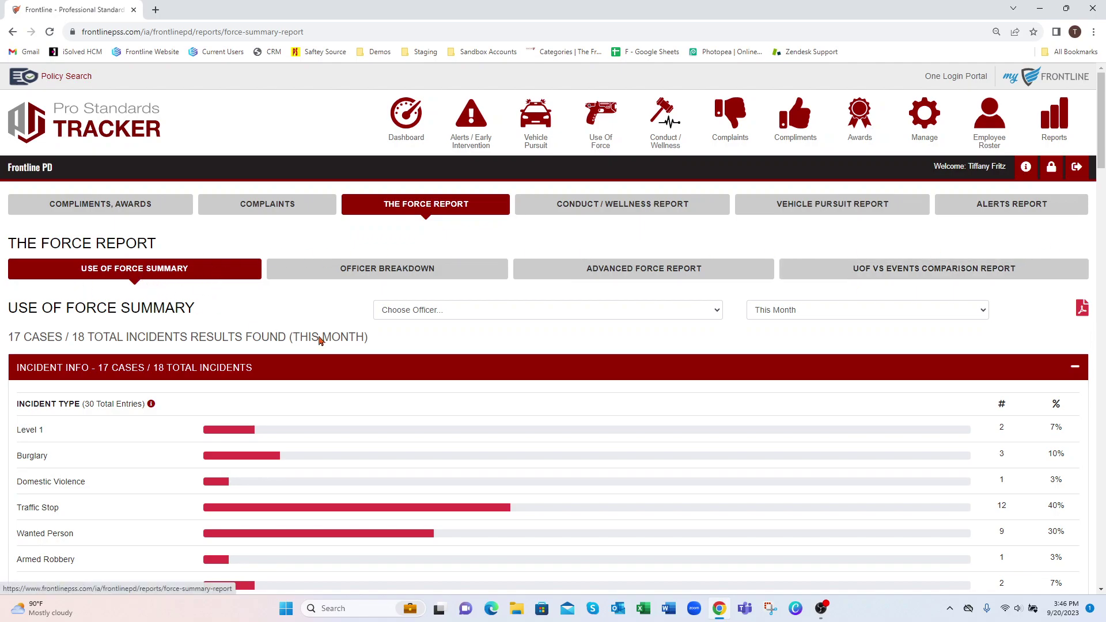
pyautogui.click(502, 310)
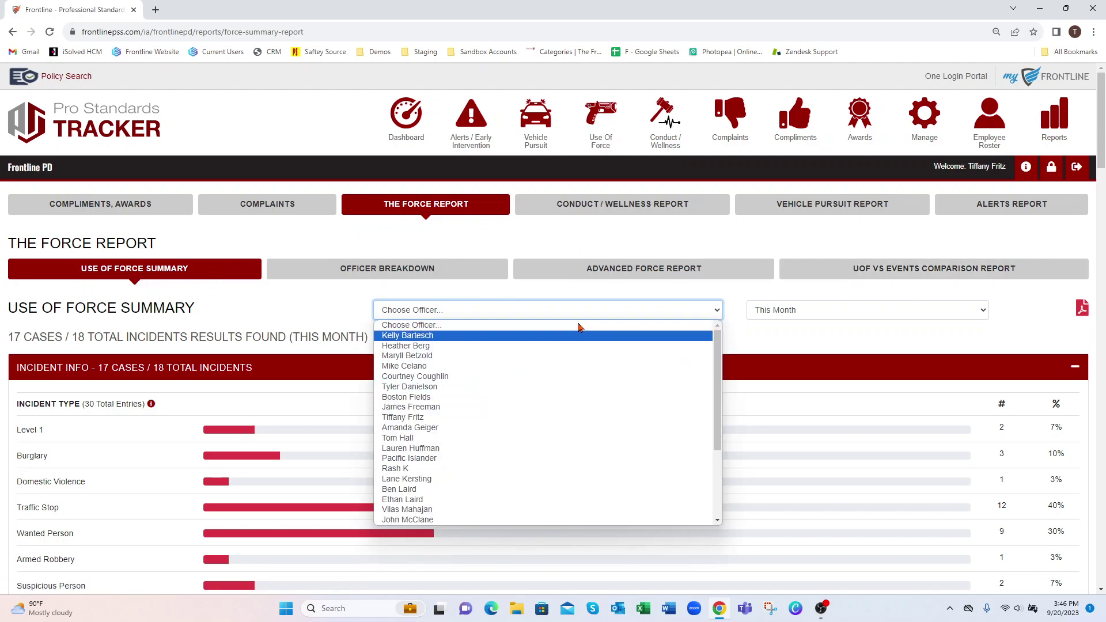
pyautogui.click(778, 311)
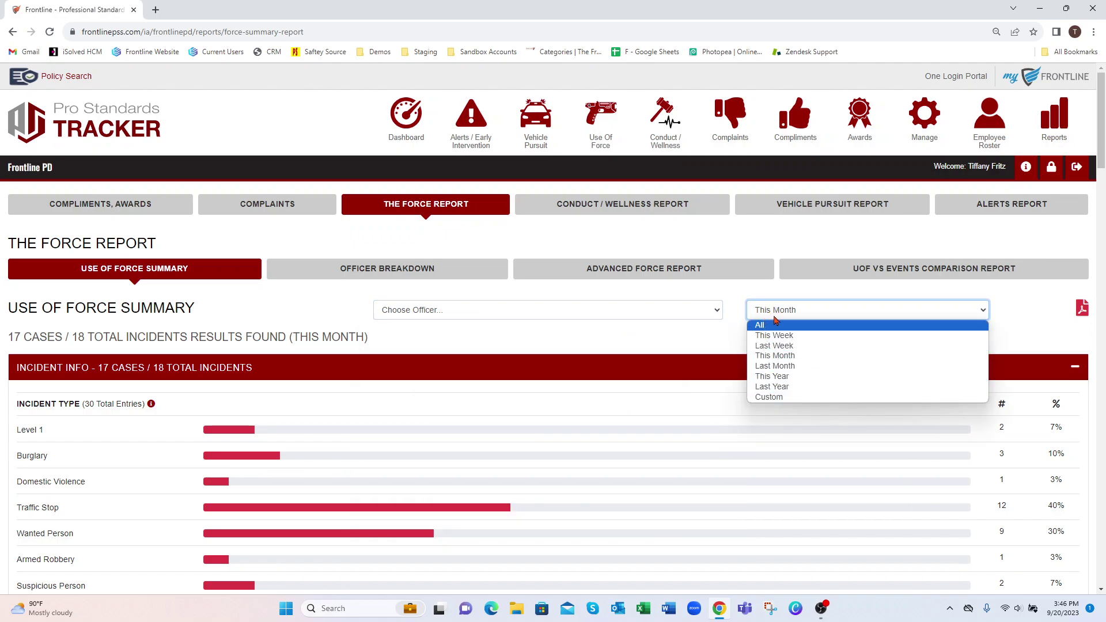
pyautogui.click(779, 358)
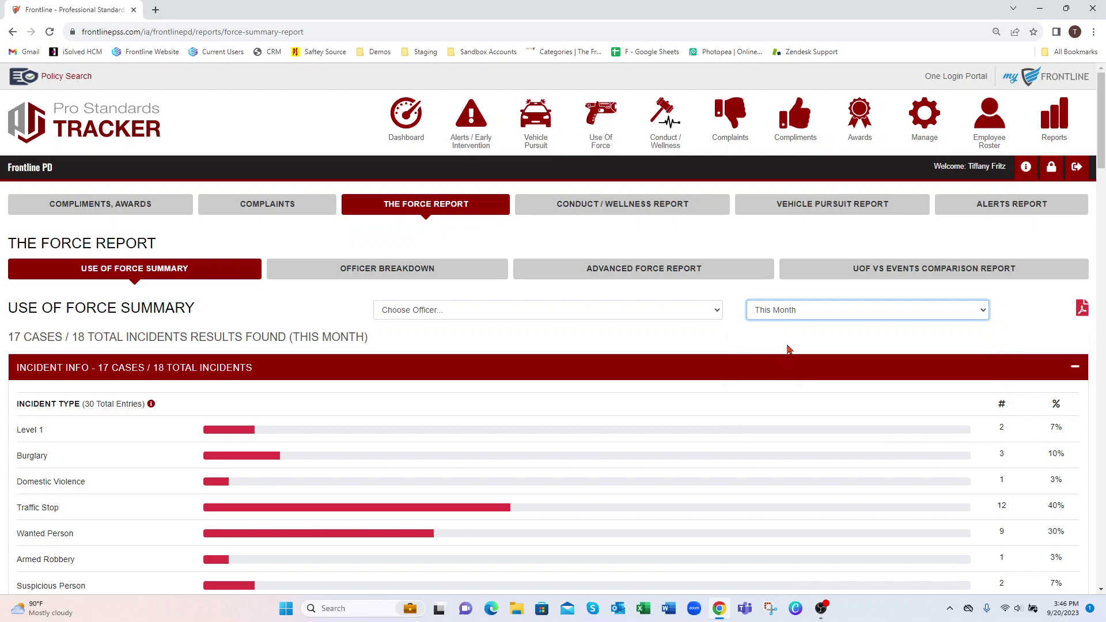
# Step: Examine the case and incident totals and the number and percentage for each incident type in the use of force summary
pyautogui.scroll(-2, 424, 367)
pyautogui.scroll(2, 116, 260)
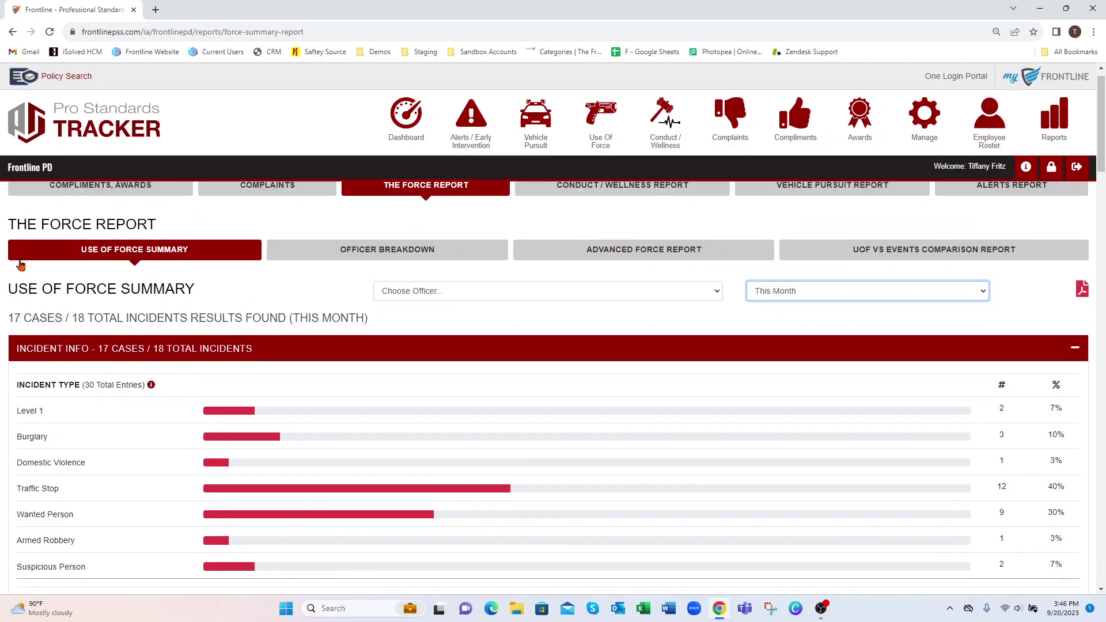
pyautogui.moveTo(14, 337); pyautogui.dragTo(222, 337)
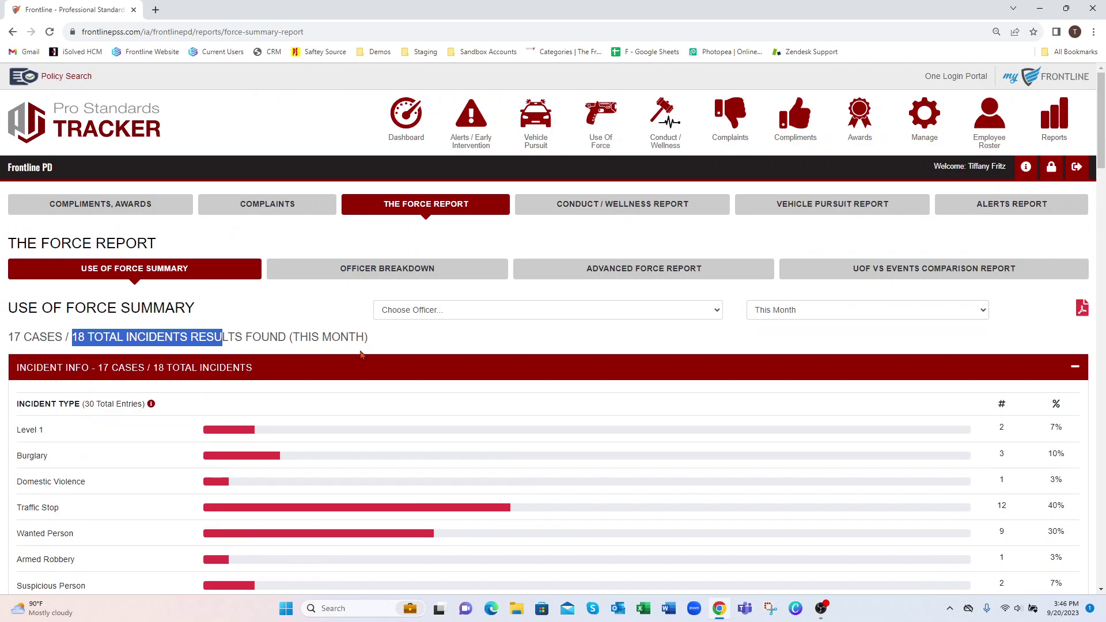
pyautogui.scroll(-1, 246, 415)
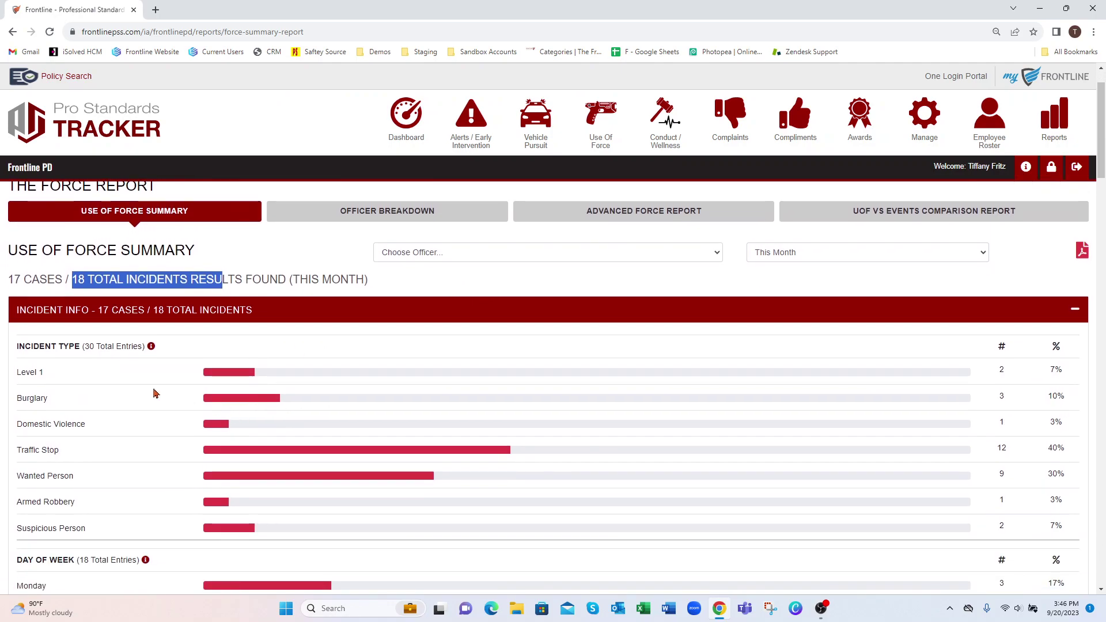
pyautogui.rightClick(63, 545)
pyautogui.click(293, 340)
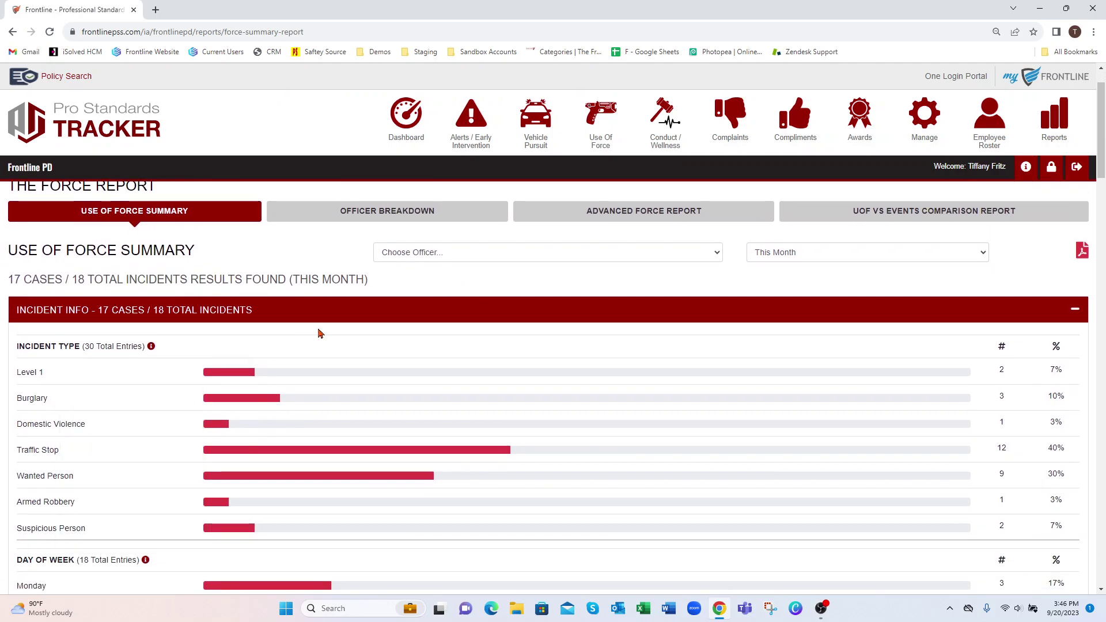
pyautogui.moveTo(25, 346); pyautogui.dragTo(76, 349)
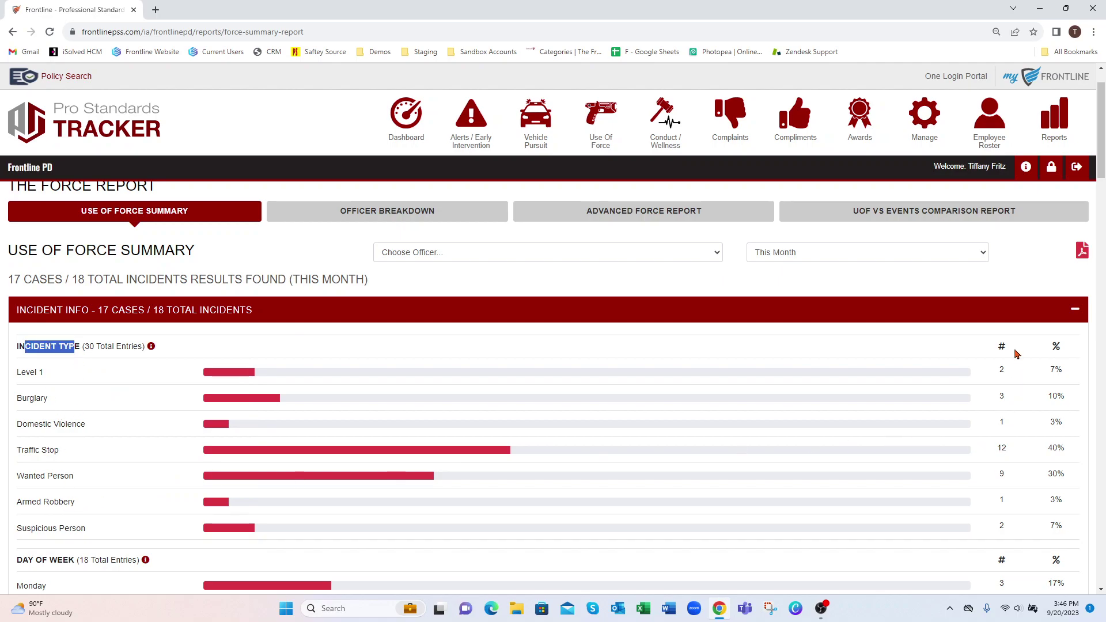
pyautogui.moveTo(1016, 529); pyautogui.dragTo(1079, 459)
pyautogui.click(1067, 403)
# Step: Review the remaining use of force statistics, from day of week and defensive action reasons through officer, subject, force used and resolution
pyautogui.scroll(-5, 1104, 206)
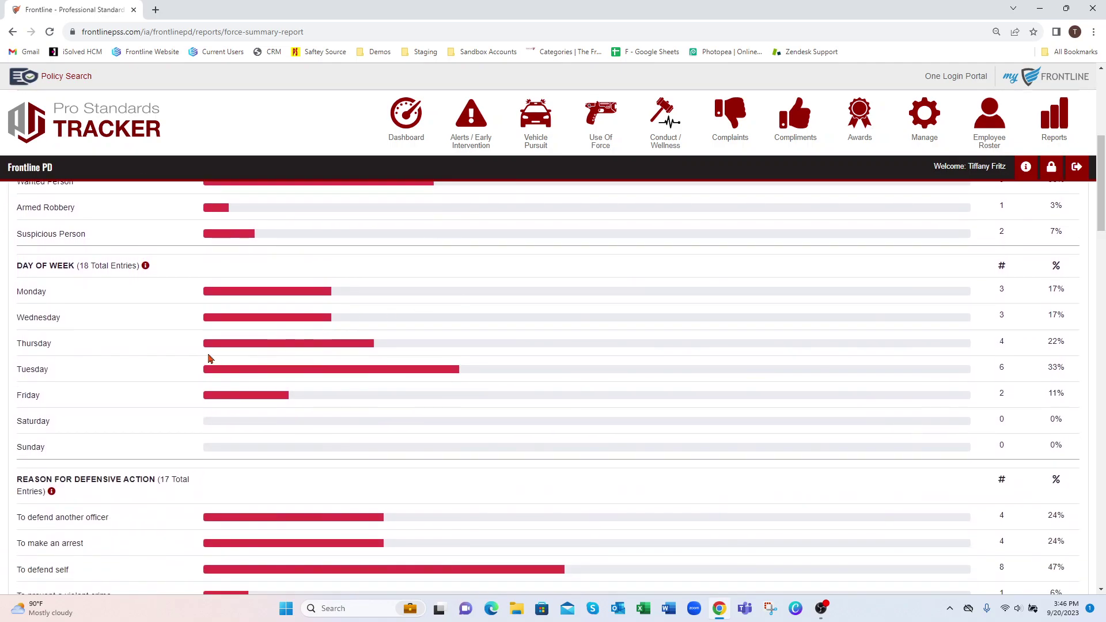
pyautogui.scroll(-4, 253, 402)
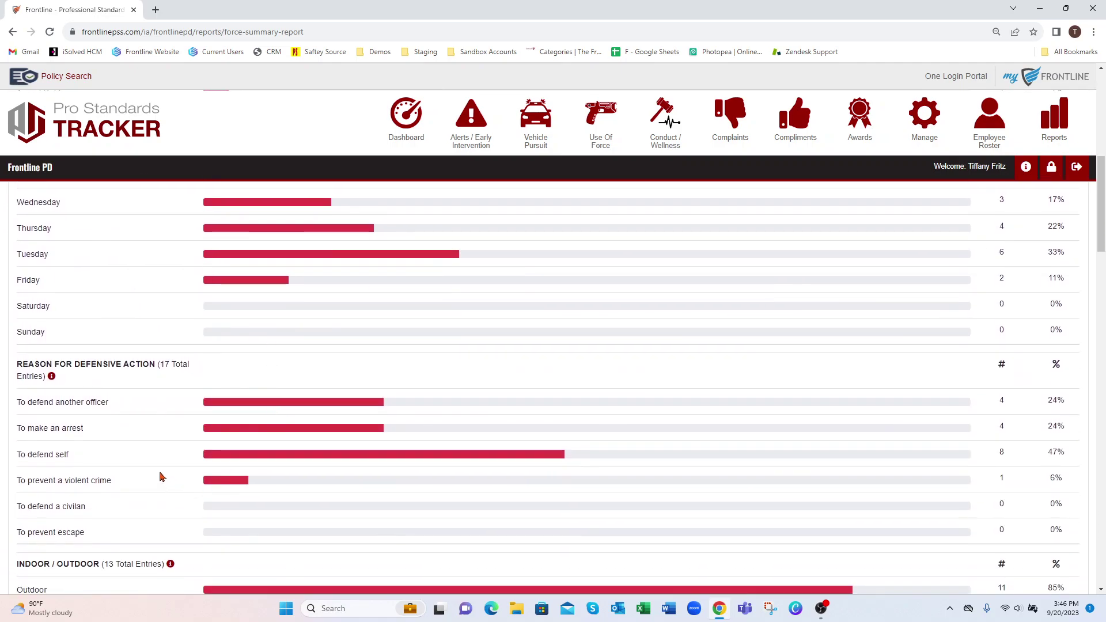
pyautogui.scroll(-1, 242, 375)
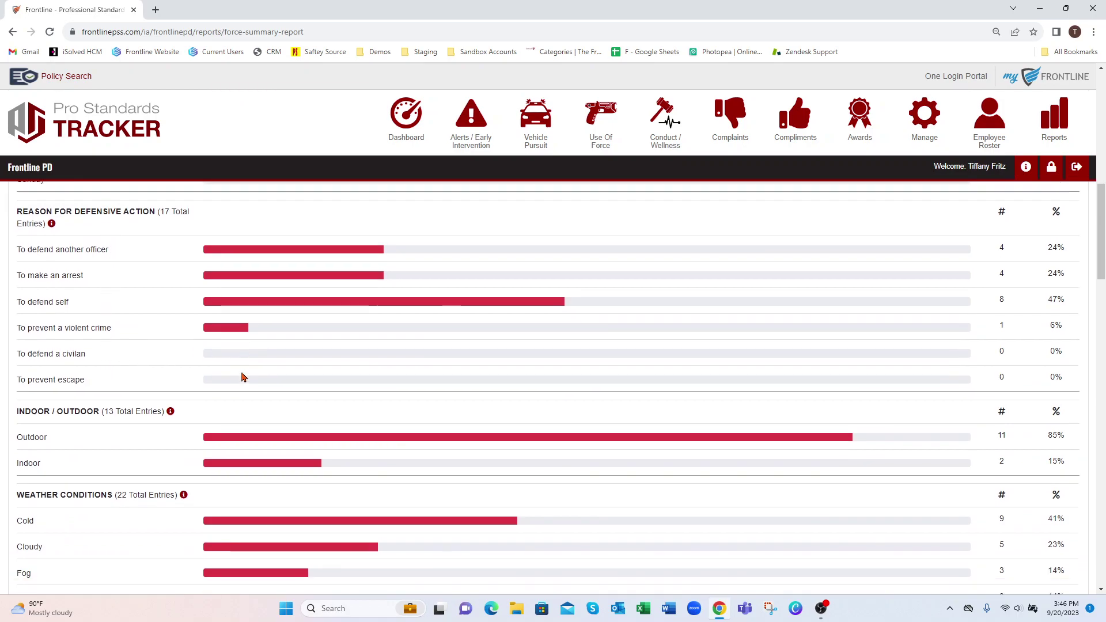
pyautogui.scroll(-2, 304, 407)
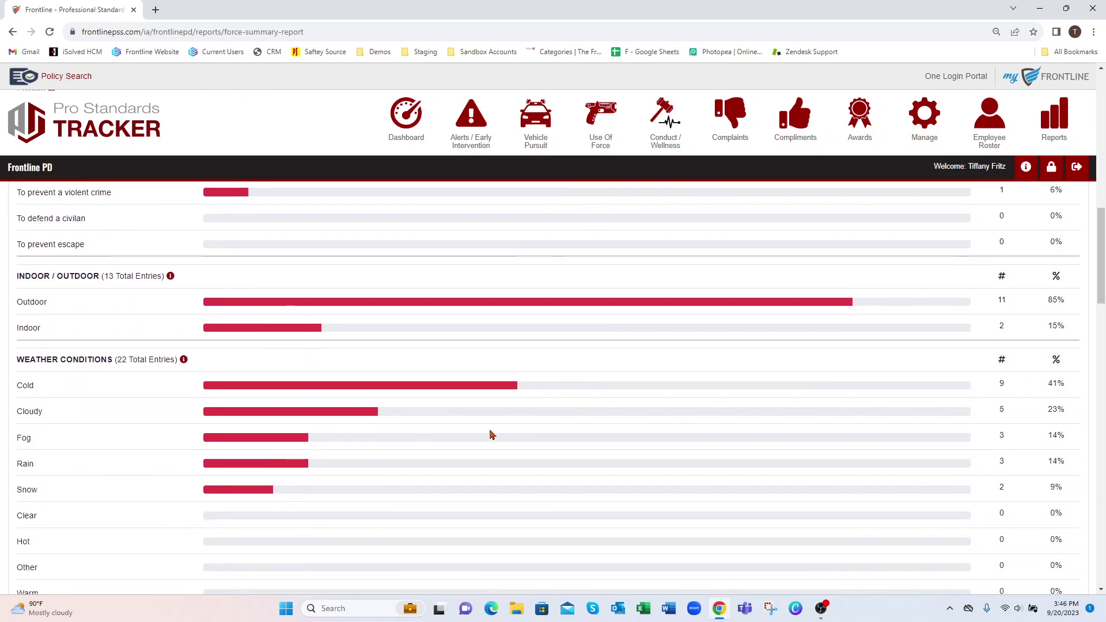
pyautogui.scroll(-1, 929, 361)
pyautogui.scroll(-6, 1103, 271)
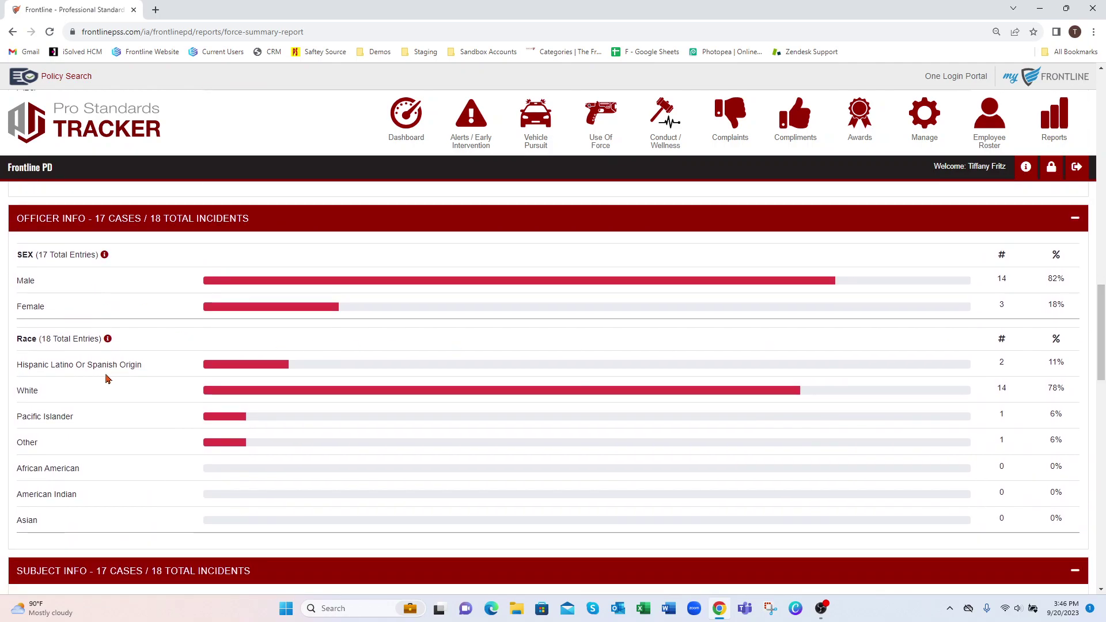
pyautogui.scroll(-6, 1101, 334)
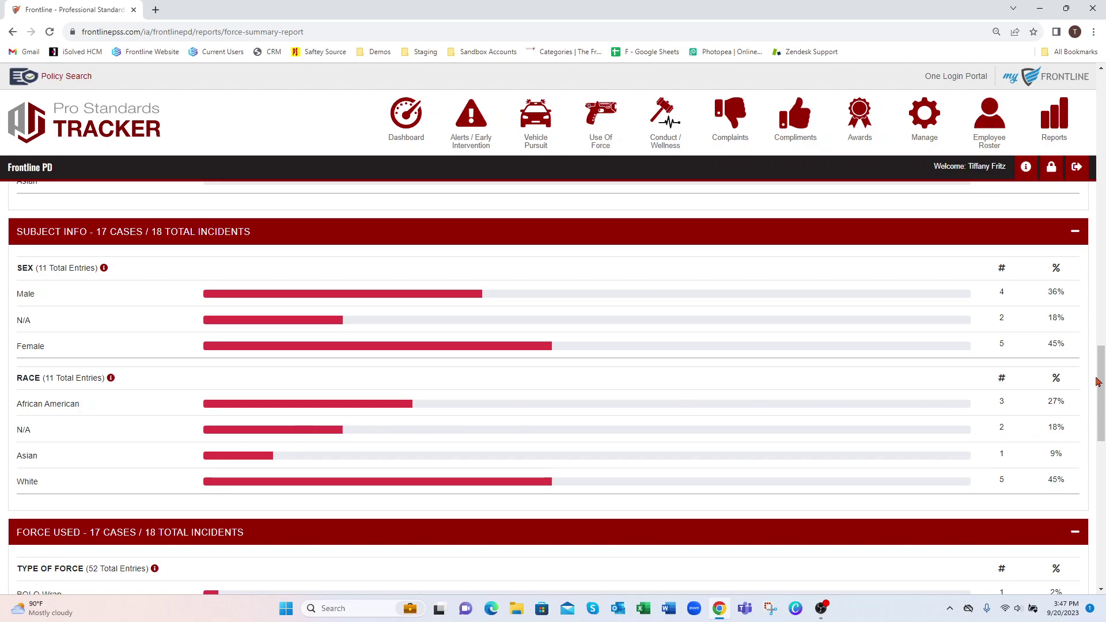
pyautogui.scroll(-5, 1103, 421)
pyautogui.moveTo(1101, 432); pyautogui.dragTo(1102, 433)
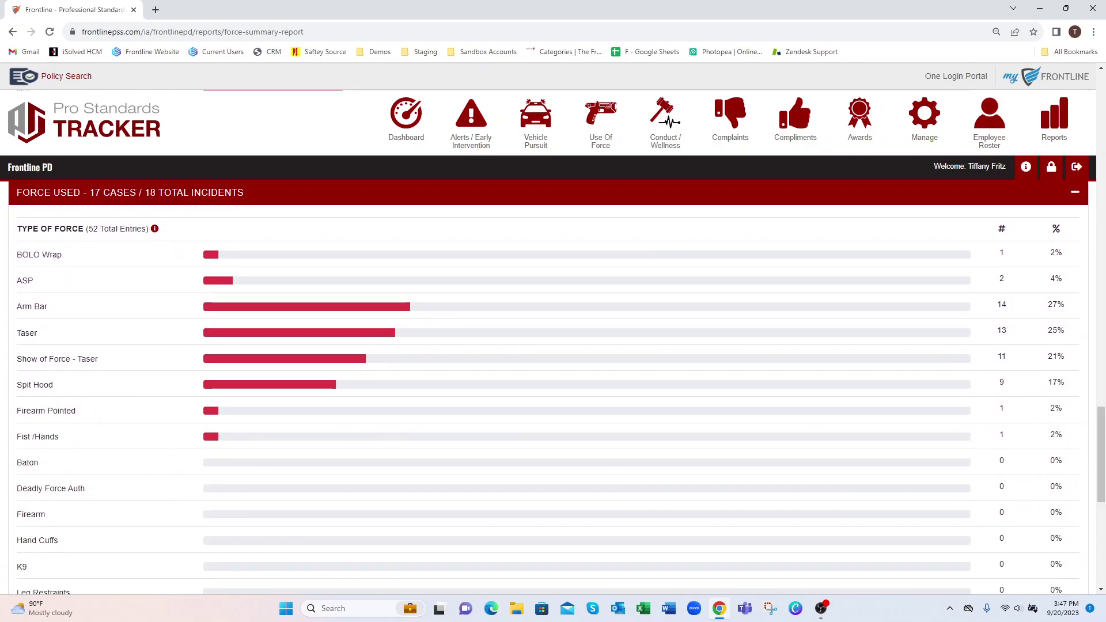
pyautogui.scroll(-8, 1093, 464)
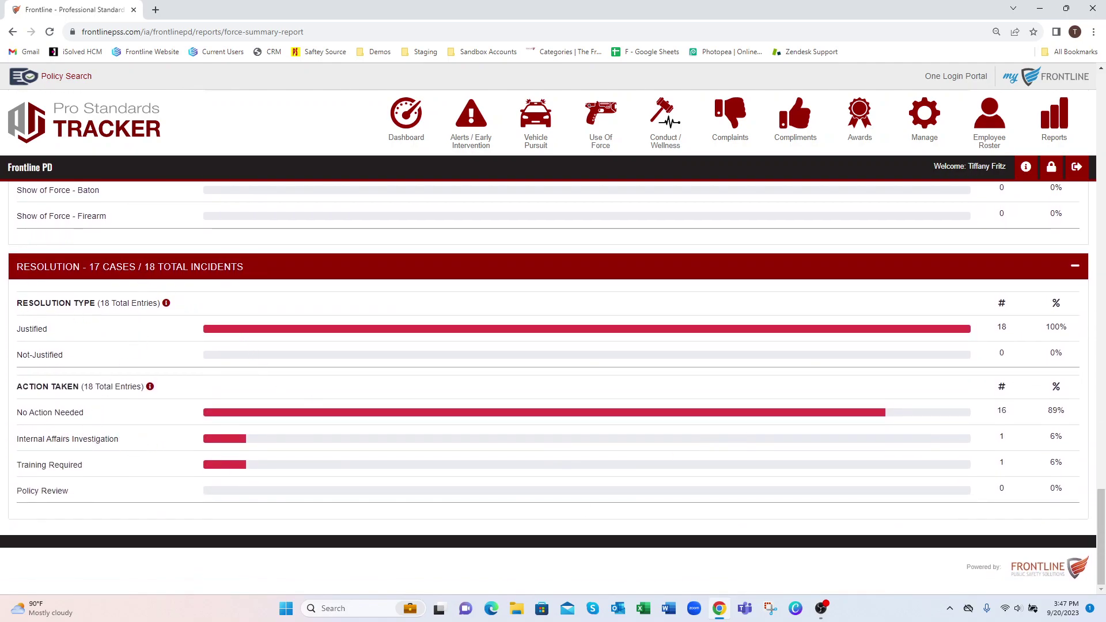
pyautogui.moveTo(1102, 511); pyautogui.dragTo(1102, 95)
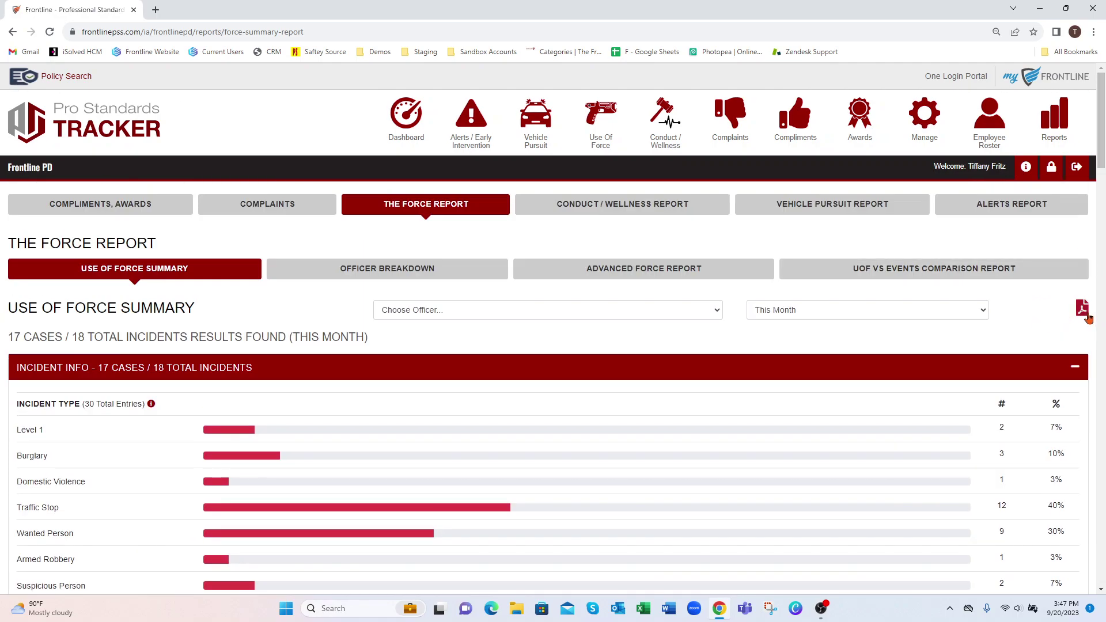
# Step: Open the force report's officer breakdown for This Month and review the incidents by officer and incident type
pyautogui.click(368, 272)
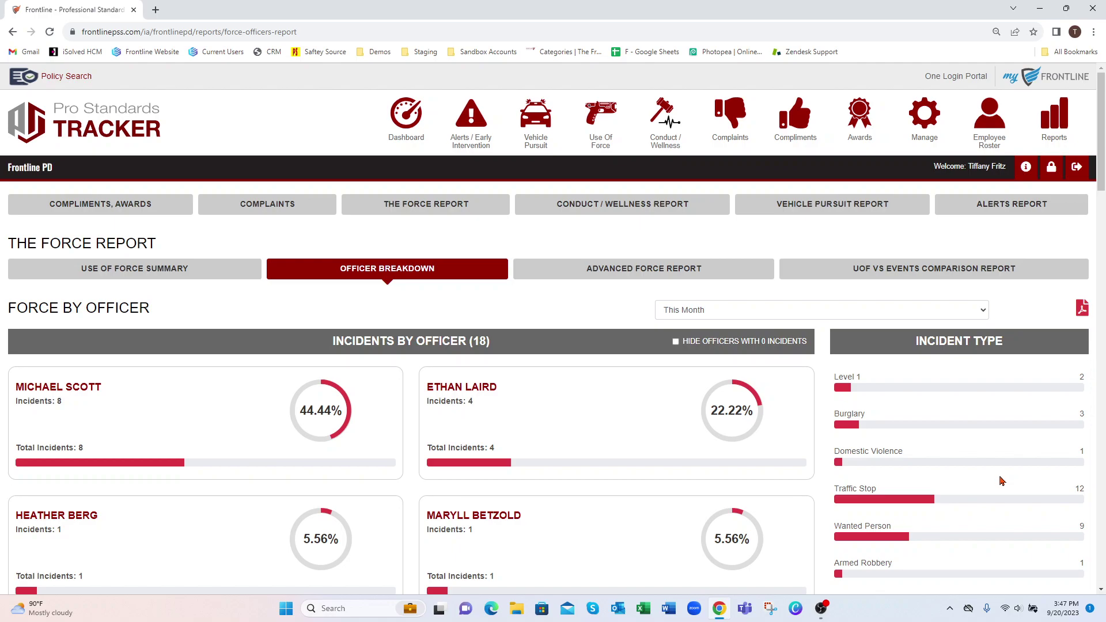
pyautogui.click(676, 310)
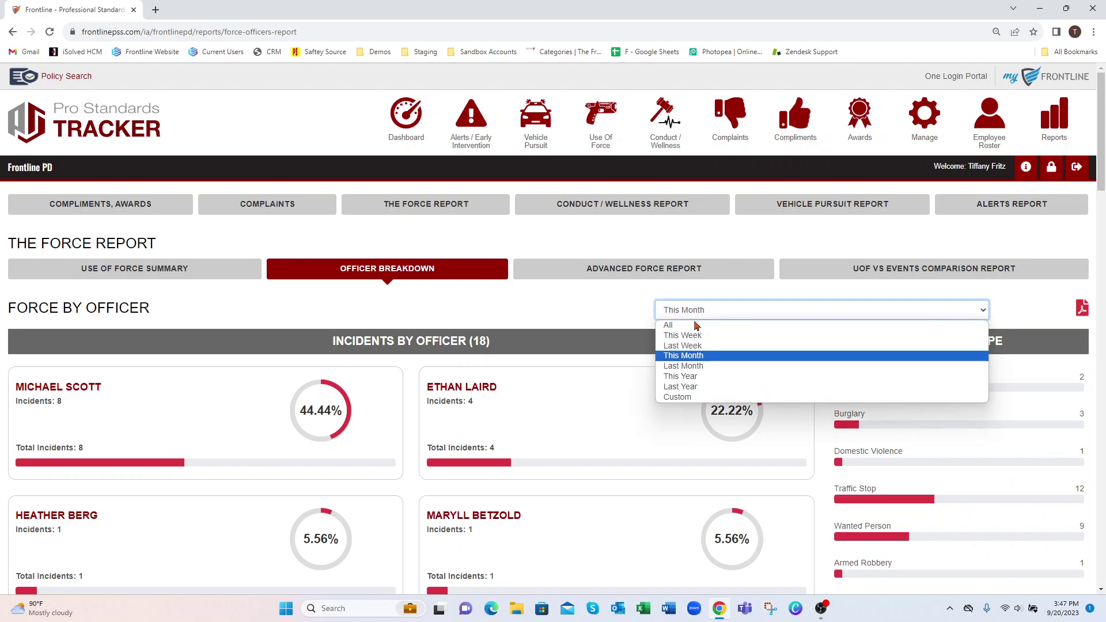
pyautogui.click(681, 356)
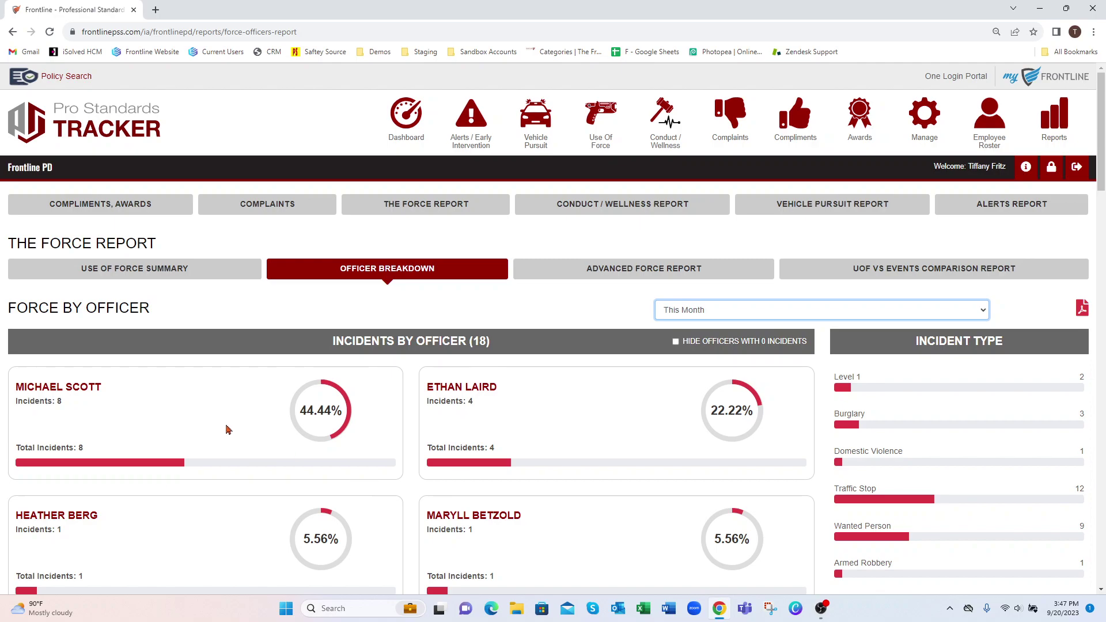
pyautogui.click(75, 449)
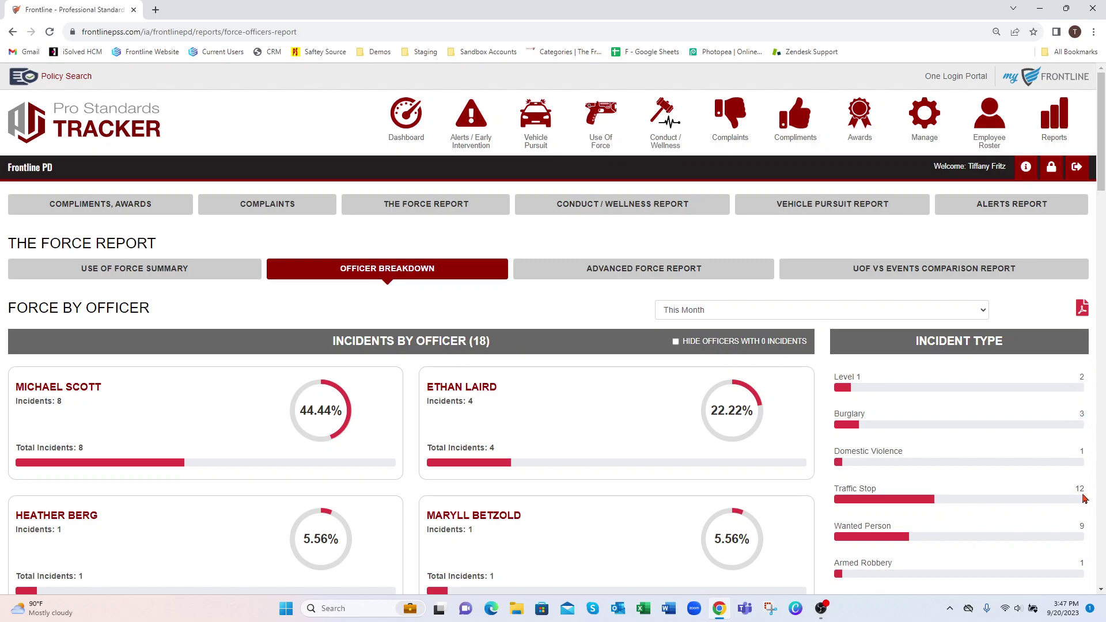
# Step: Open the dashboard of the officer with the most incidents and examine the time frames, incident type and defensive action reason charts
pyautogui.click(81, 386)
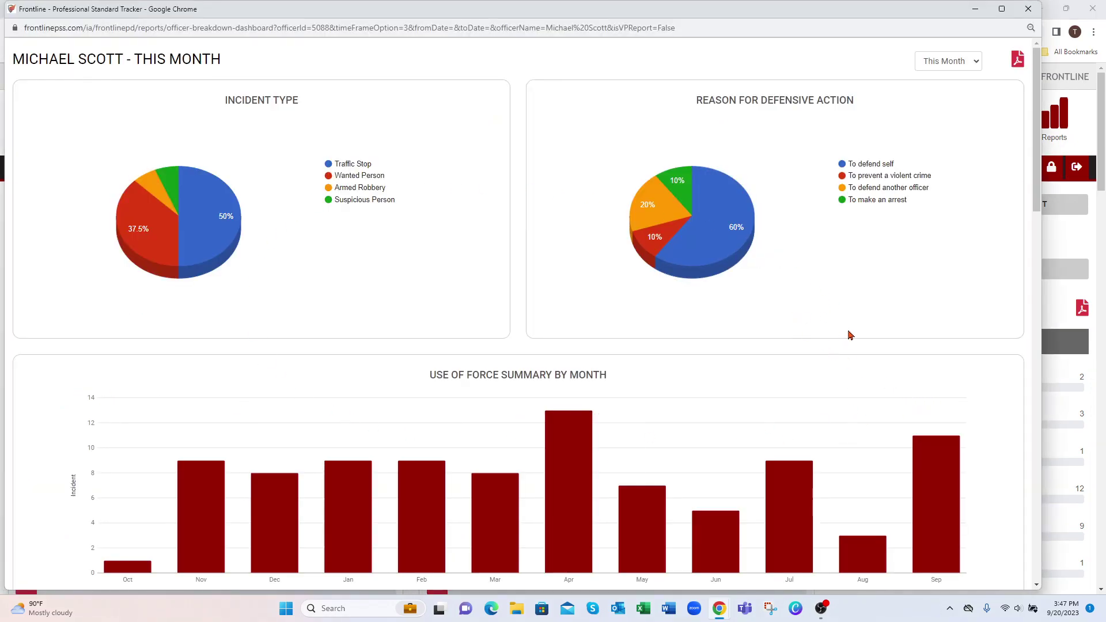
pyautogui.click(928, 64)
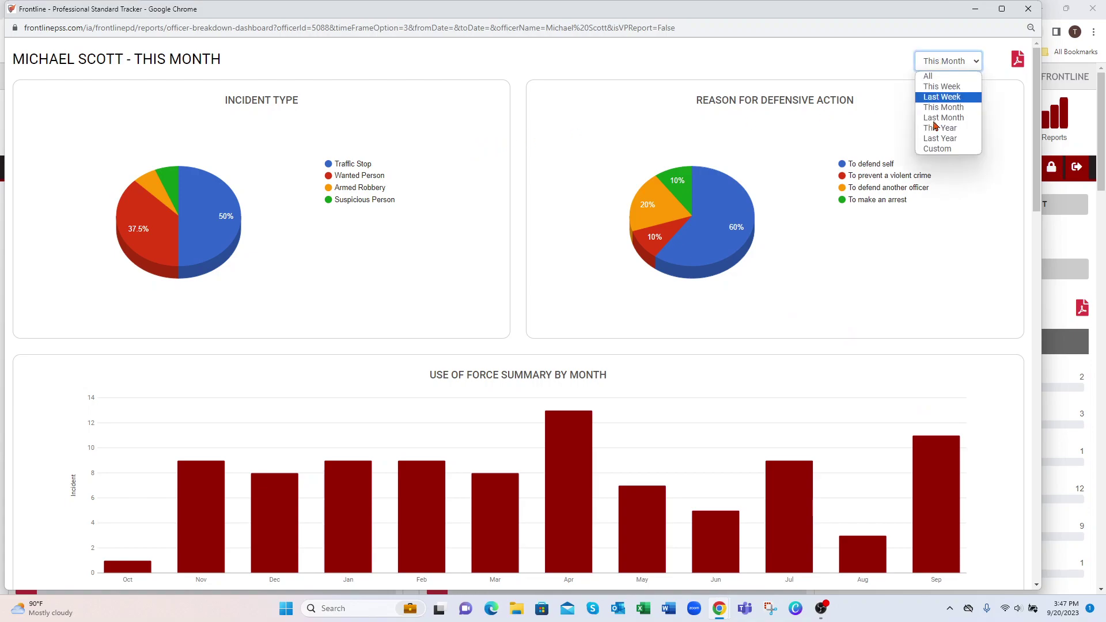
pyautogui.click(874, 62)
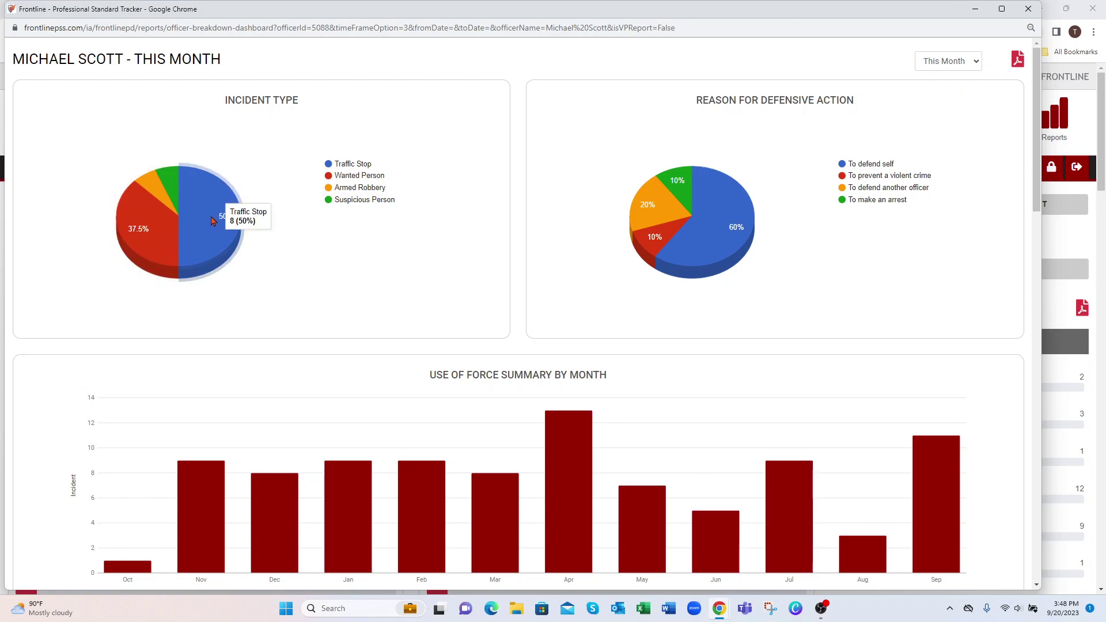
pyautogui.moveTo(335, 165); pyautogui.dragTo(378, 166)
pyautogui.click(752, 144)
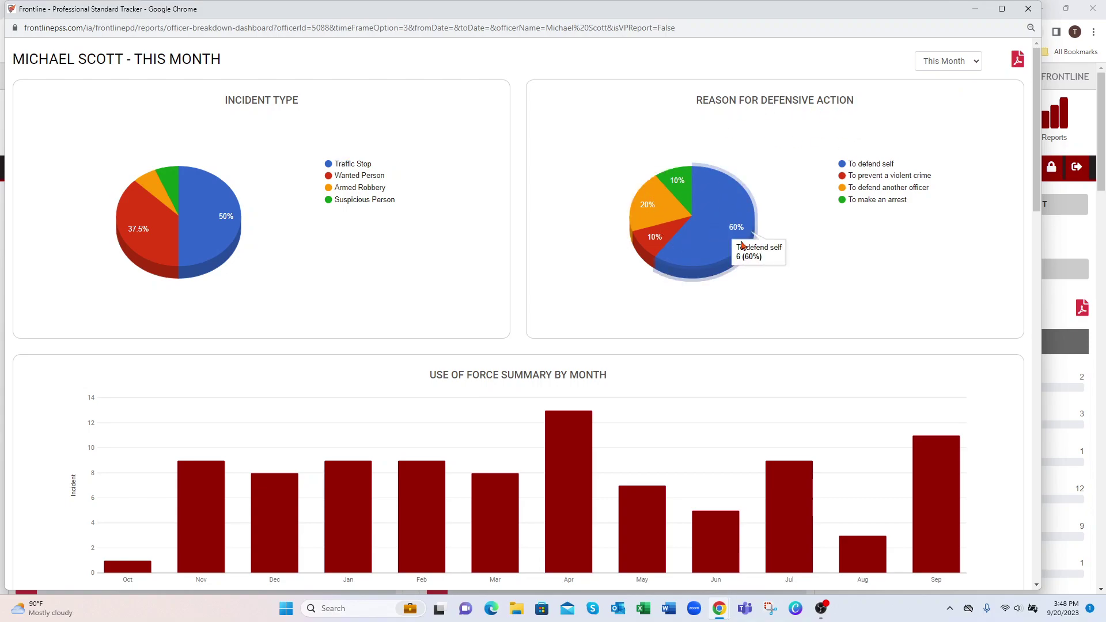
# Step: Review the officer's monthly use of force chart, incident list and incident type breakdown, and close the dashboard
pyautogui.scroll(-4, 1037, 210)
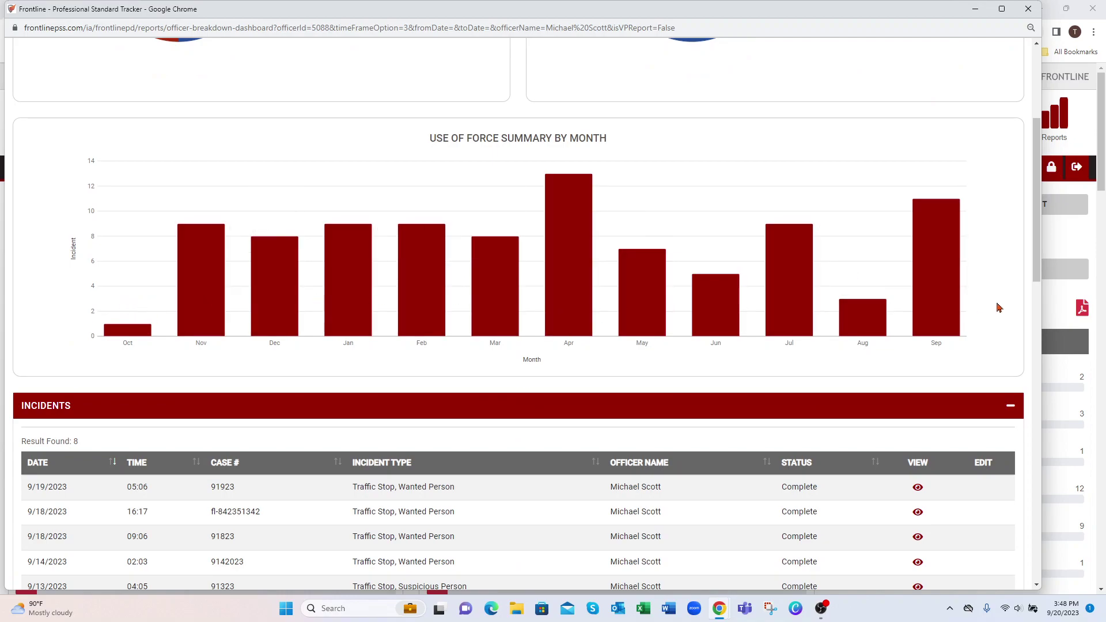
pyautogui.moveTo(1036, 253); pyautogui.dragTo(1031, 338)
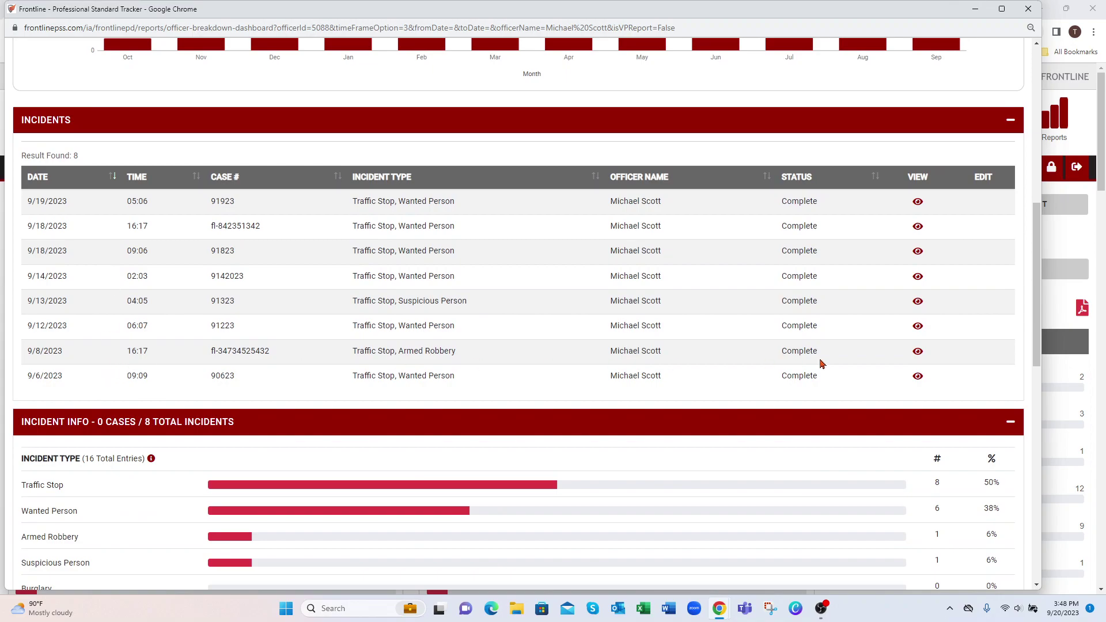
pyautogui.moveTo(1035, 294); pyautogui.dragTo(1053, 70)
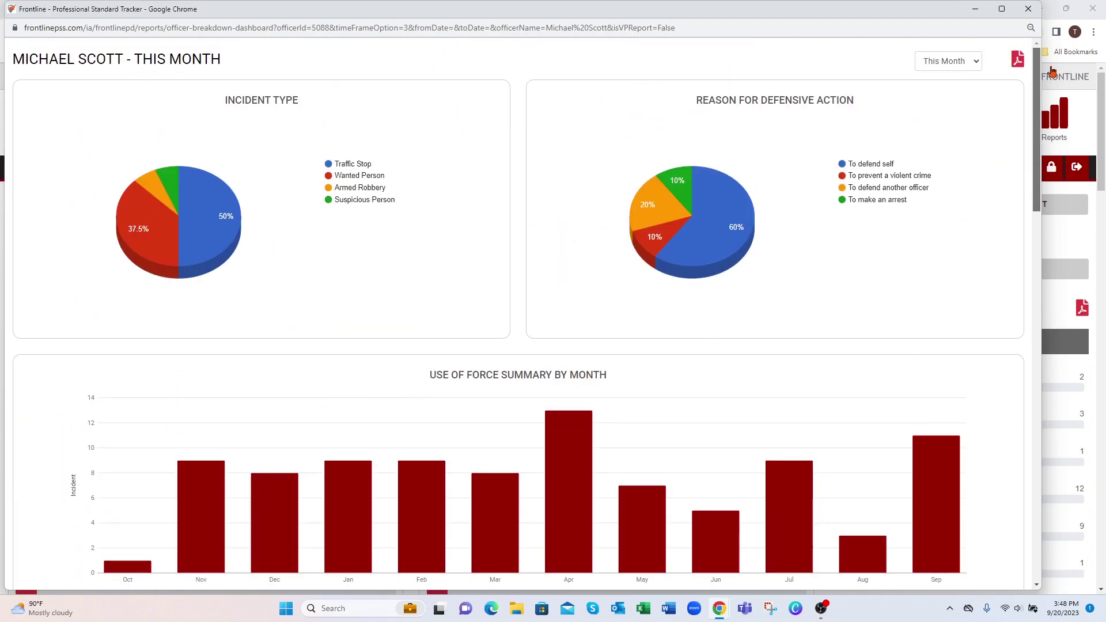
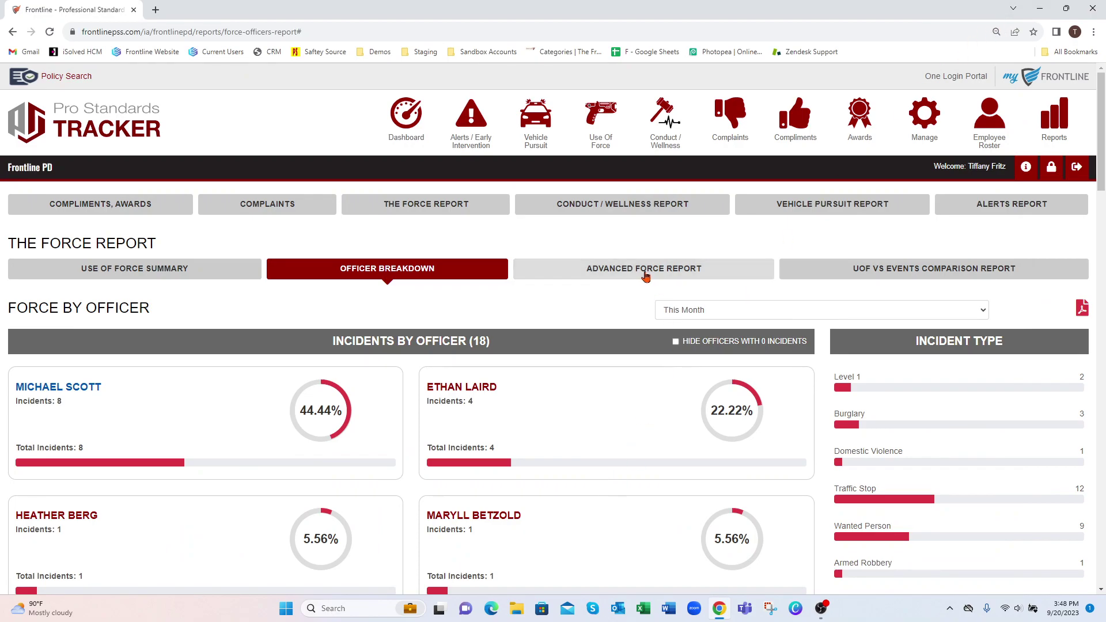
# Step: Open the advanced force report and inspect its case number, time range, date range, incident type and status search criteria
pyautogui.click(642, 271)
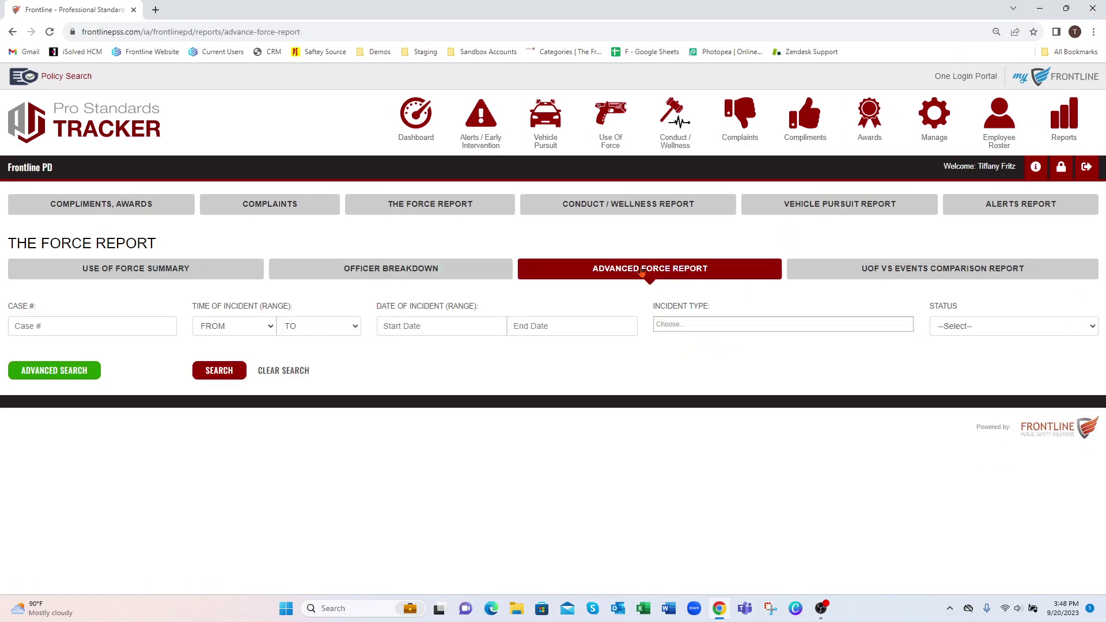
pyautogui.click(93, 323)
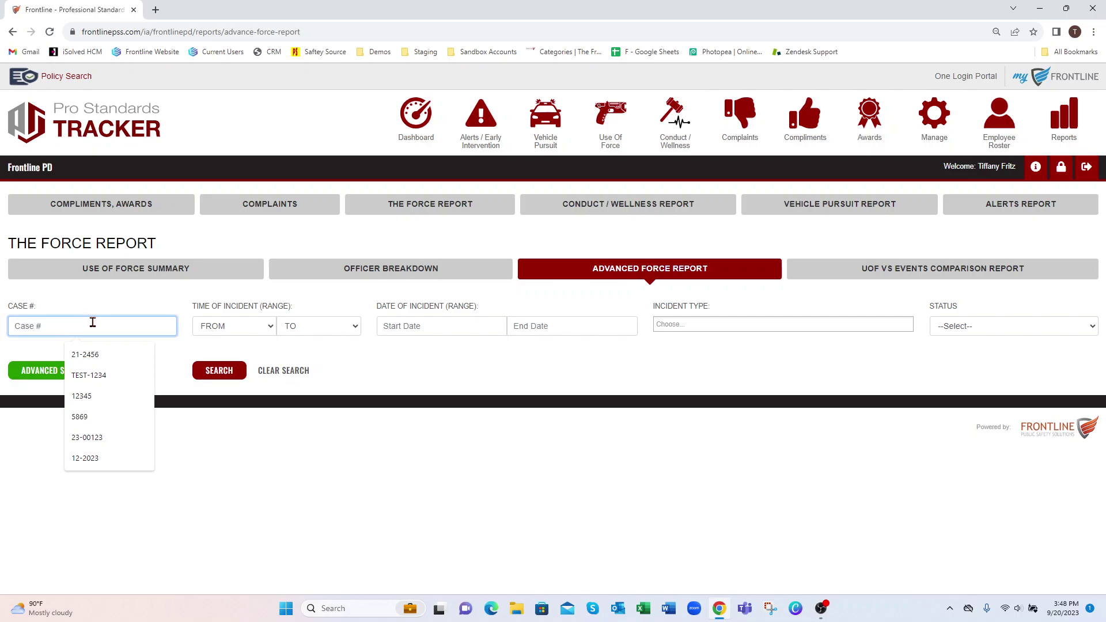
pyautogui.click(235, 326)
pyautogui.click(314, 326)
pyautogui.click(410, 326)
pyautogui.click(583, 326)
pyautogui.click(699, 325)
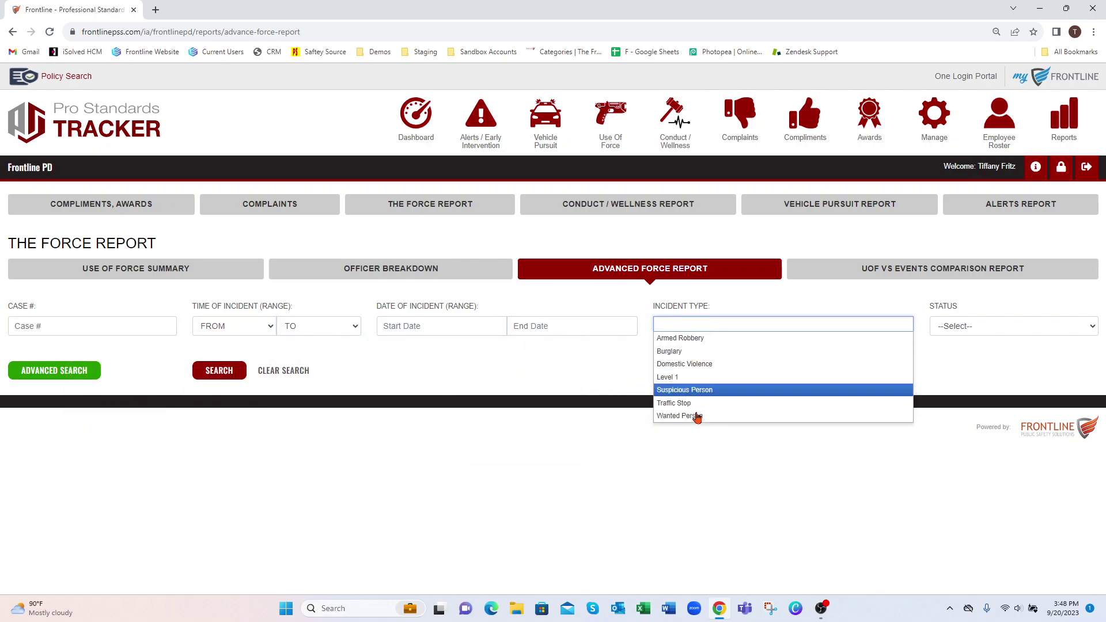
pyautogui.click(620, 360)
pyautogui.click(975, 332)
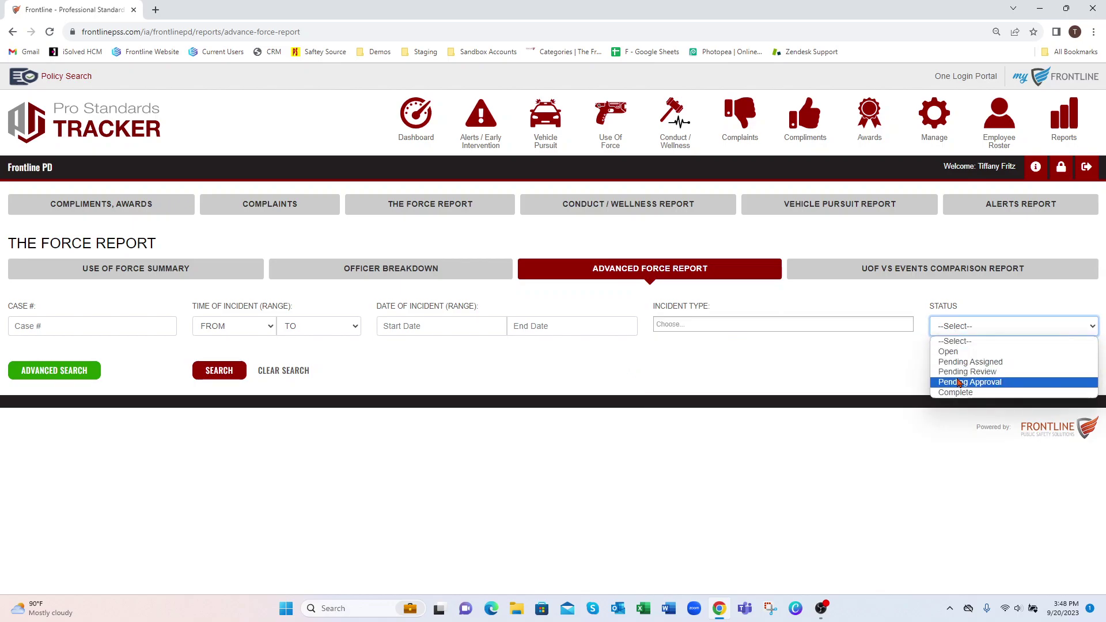
pyautogui.click(844, 375)
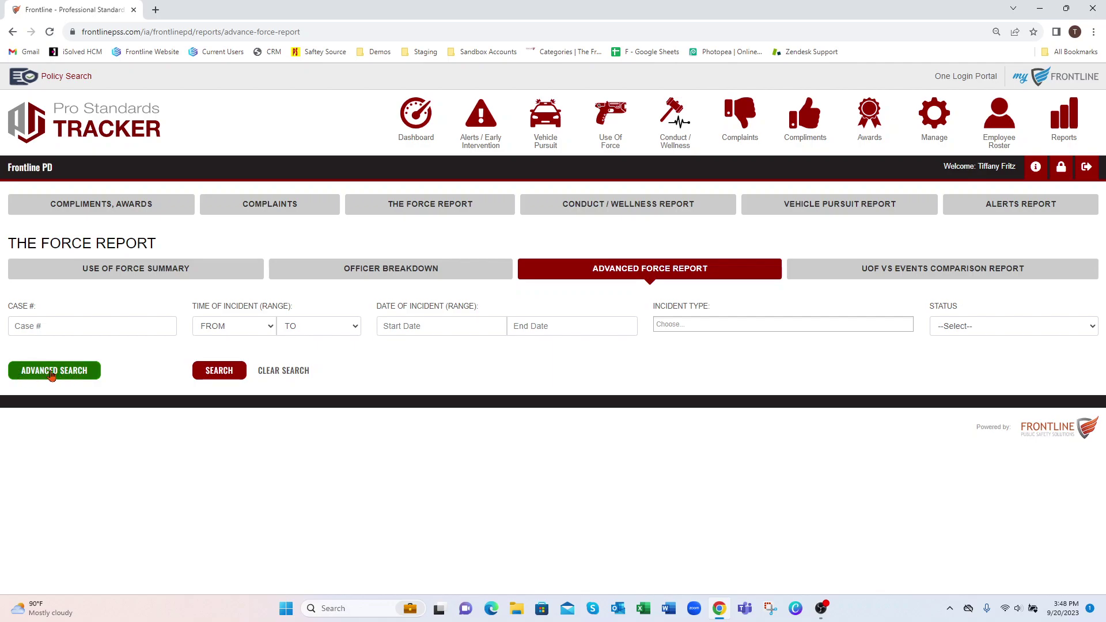
# Step: Open the advanced search filters and set the officer's sex to Male and race to White
pyautogui.click(70, 375)
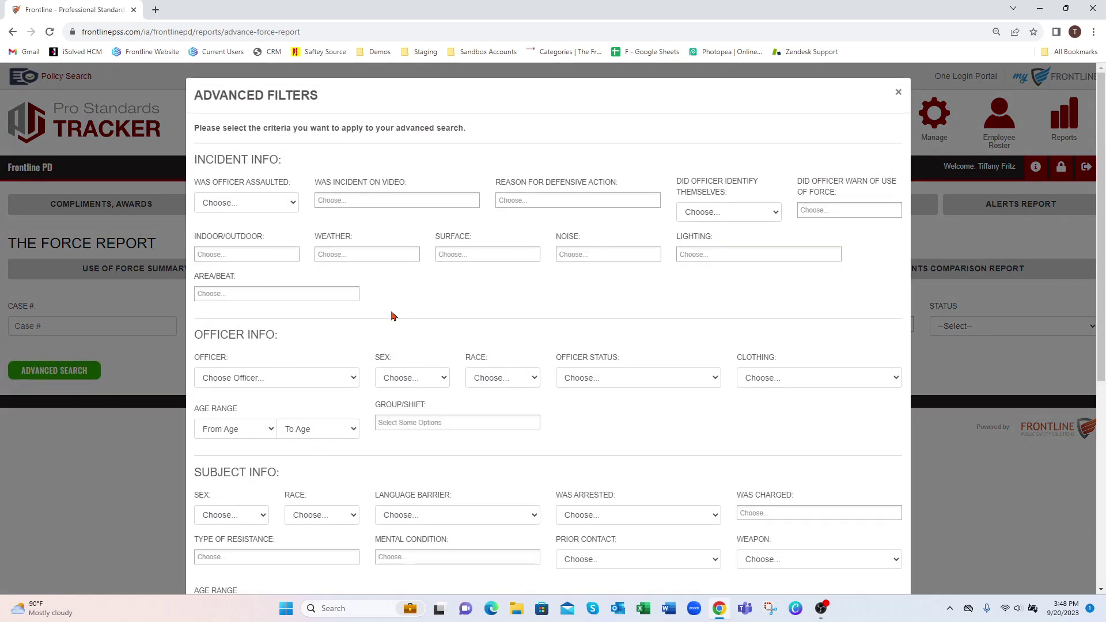
pyautogui.scroll(-2, 611, 383)
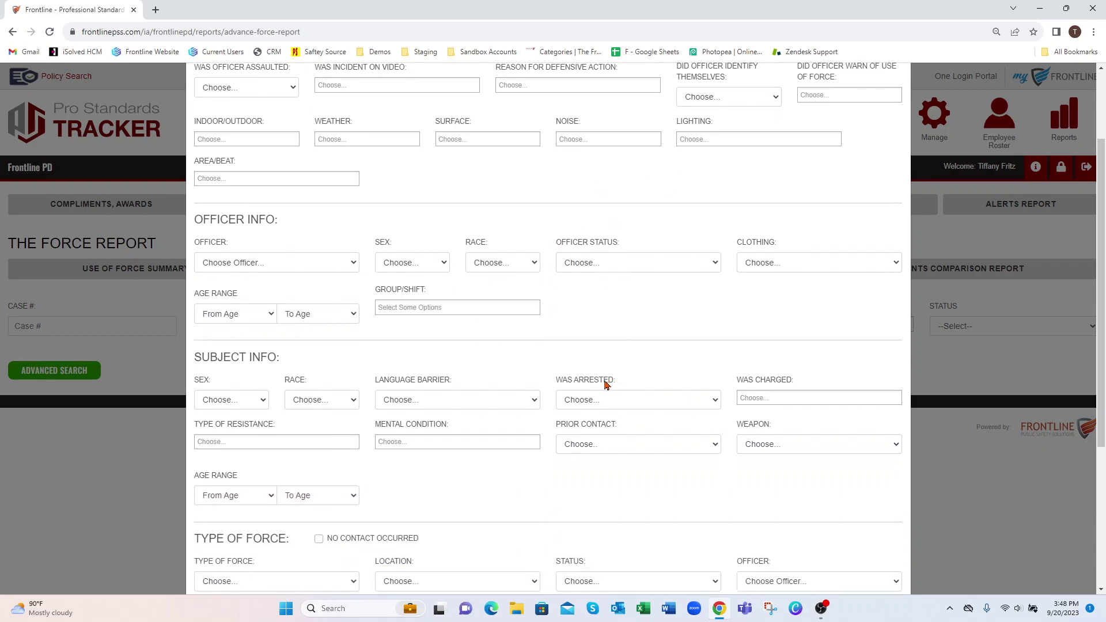
pyautogui.scroll(2, 620, 466)
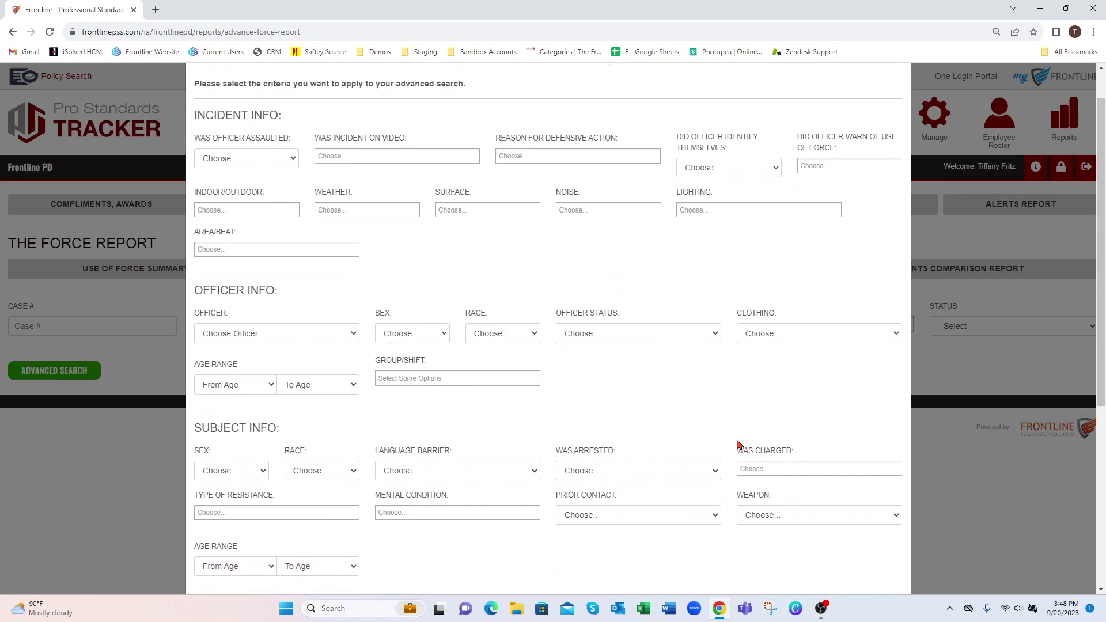
pyautogui.click(418, 379)
pyautogui.click(412, 404)
pyautogui.click(502, 378)
pyautogui.click(517, 402)
# Step: Set the subject's sex to Male and race to White, and apply the advanced filters
pyautogui.scroll(-2, 709, 383)
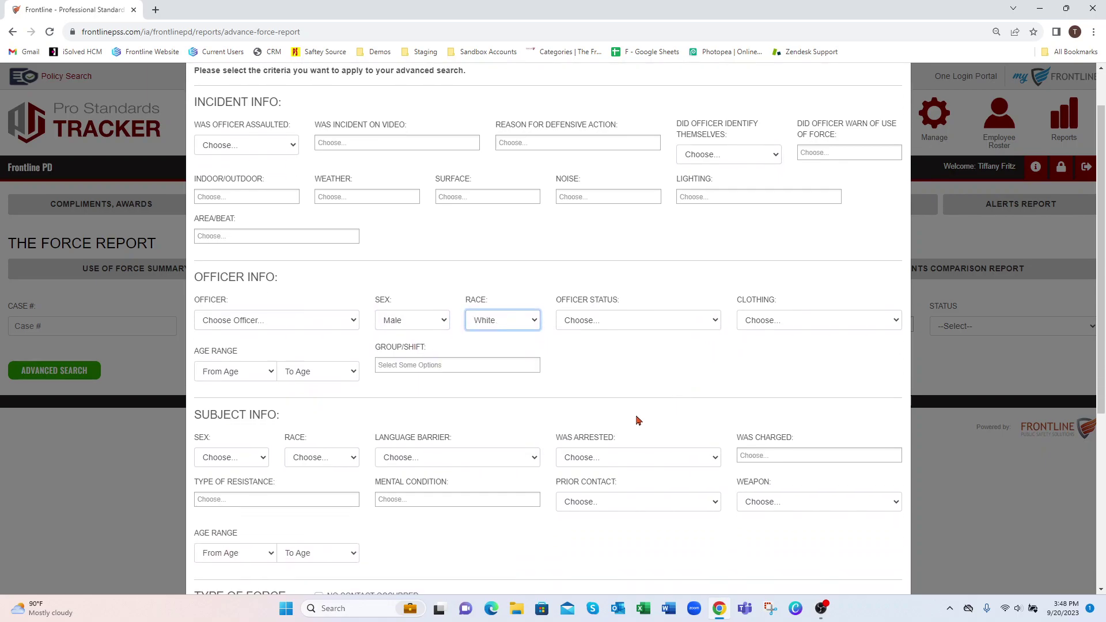
pyautogui.click(236, 400)
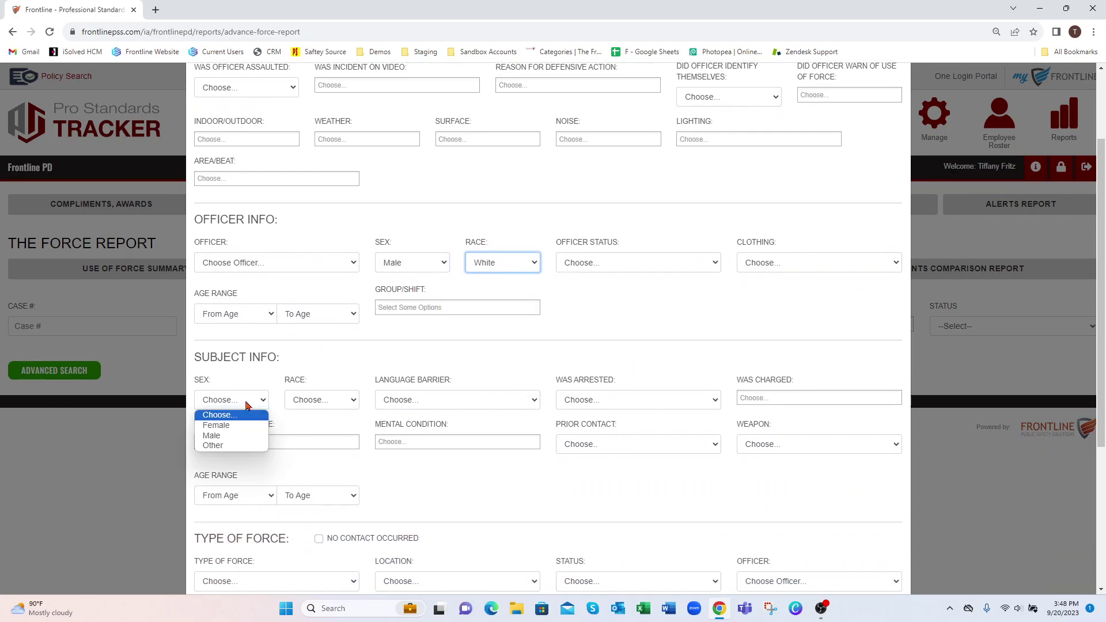
pyautogui.click(237, 436)
pyautogui.click(317, 400)
pyautogui.click(323, 478)
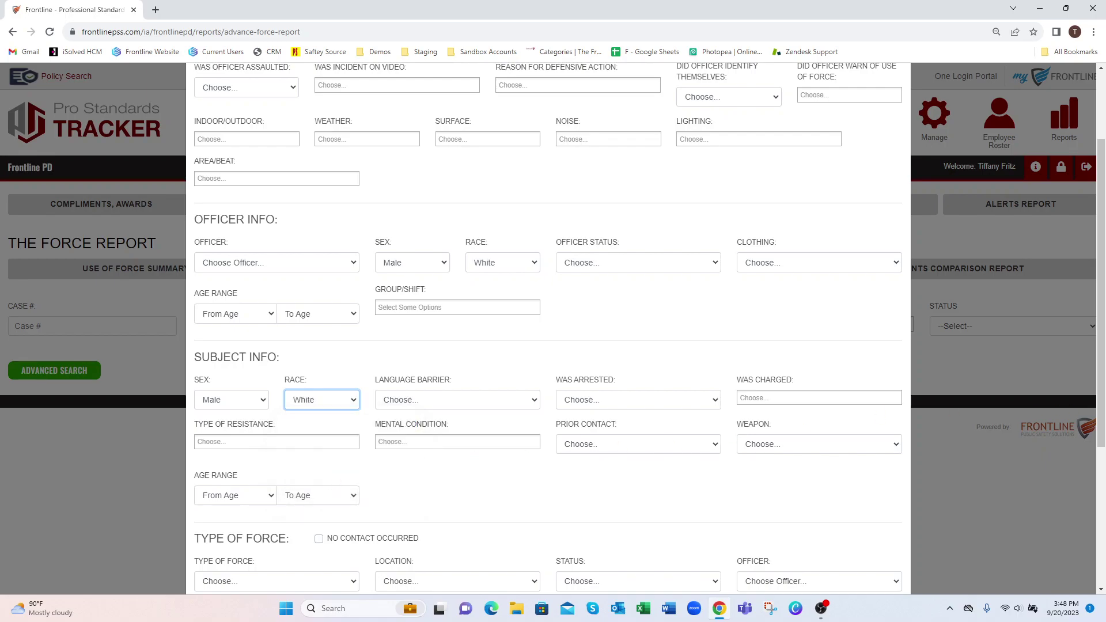
pyautogui.scroll(-4, 1095, 319)
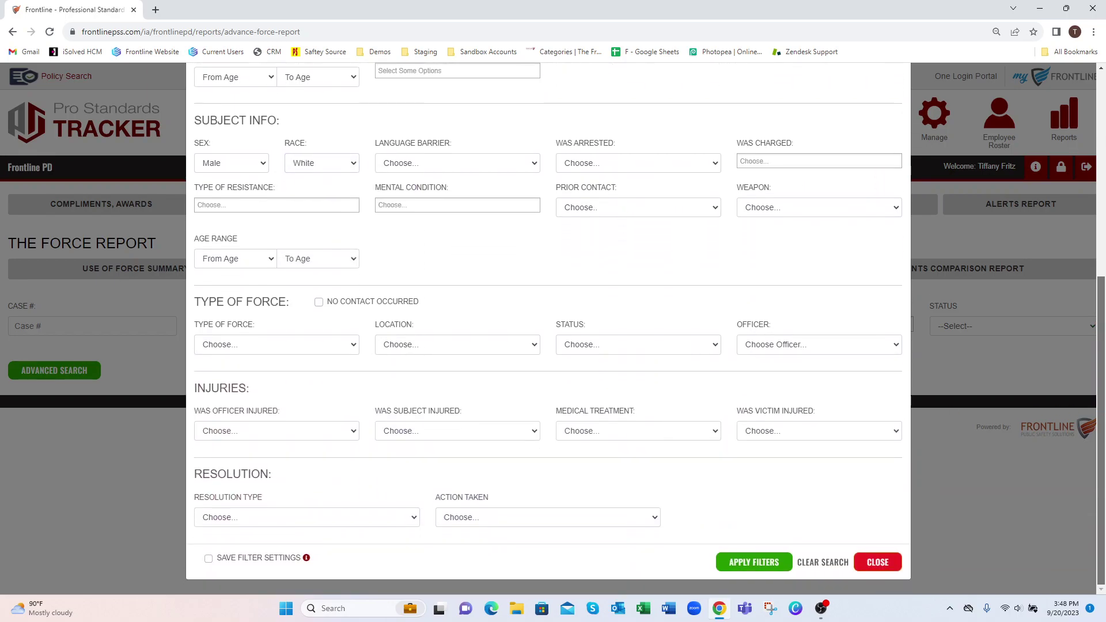
pyautogui.click(770, 559)
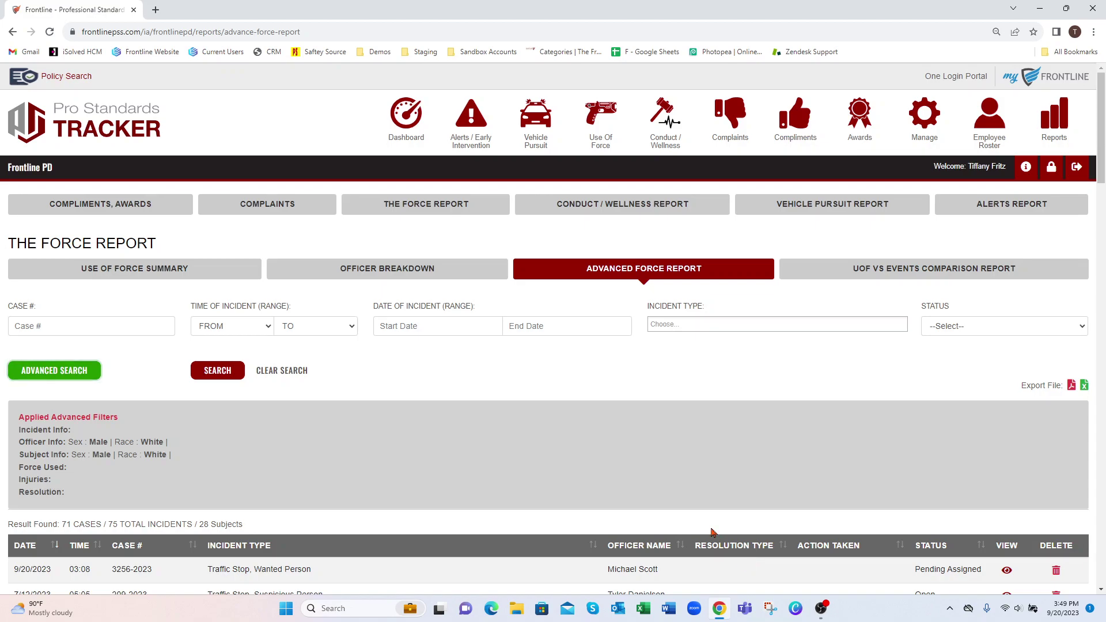
# Step: Examine the applied filters, the case, incident and subject counts, and the export options above the filtered incident list
pyautogui.scroll(-2, 429, 453)
pyautogui.moveTo(53, 409); pyautogui.dragTo(249, 416)
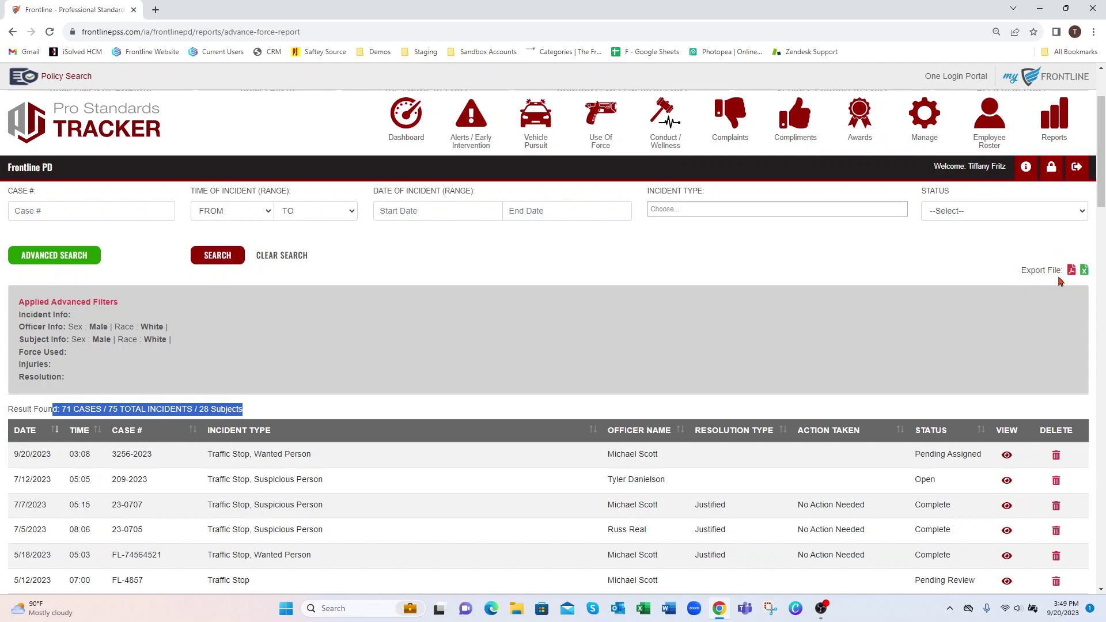
pyautogui.click(307, 359)
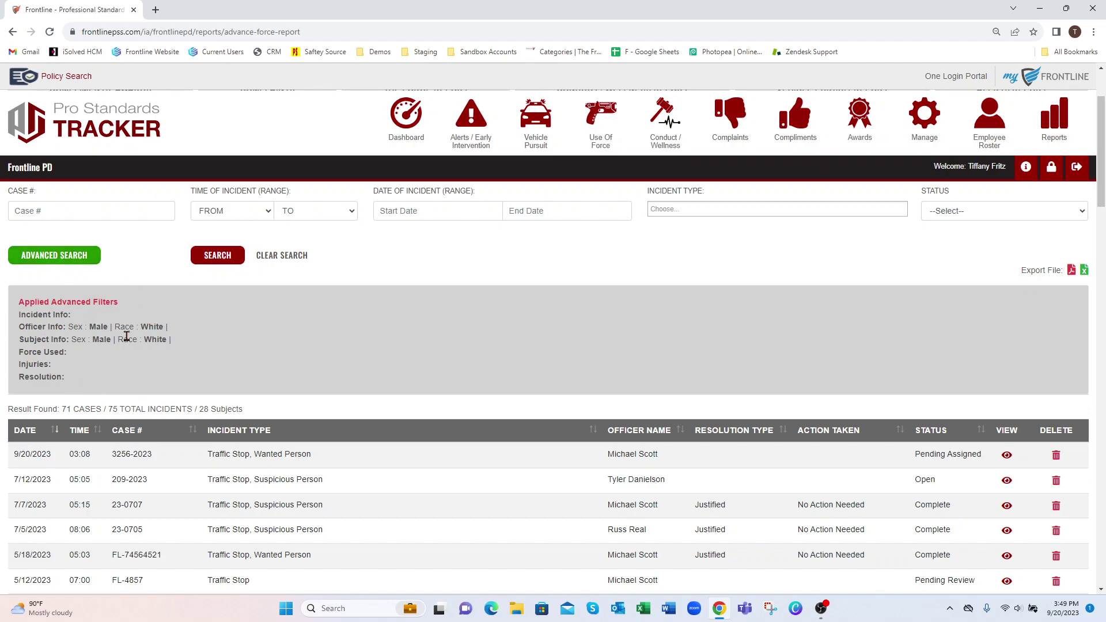
# Step: Add Taser as the type of force to the advanced filters, apply them and check the result counts
pyautogui.click(76, 260)
pyautogui.scroll(-4, 355, 526)
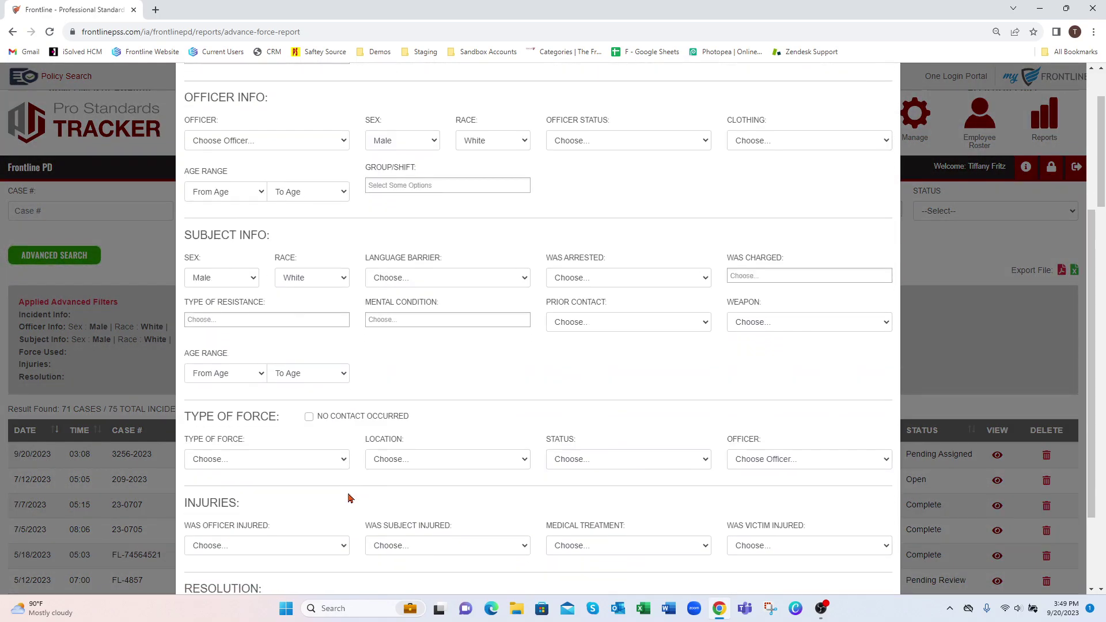
pyautogui.scroll(1, 351, 516)
pyautogui.scroll(-2, 367, 516)
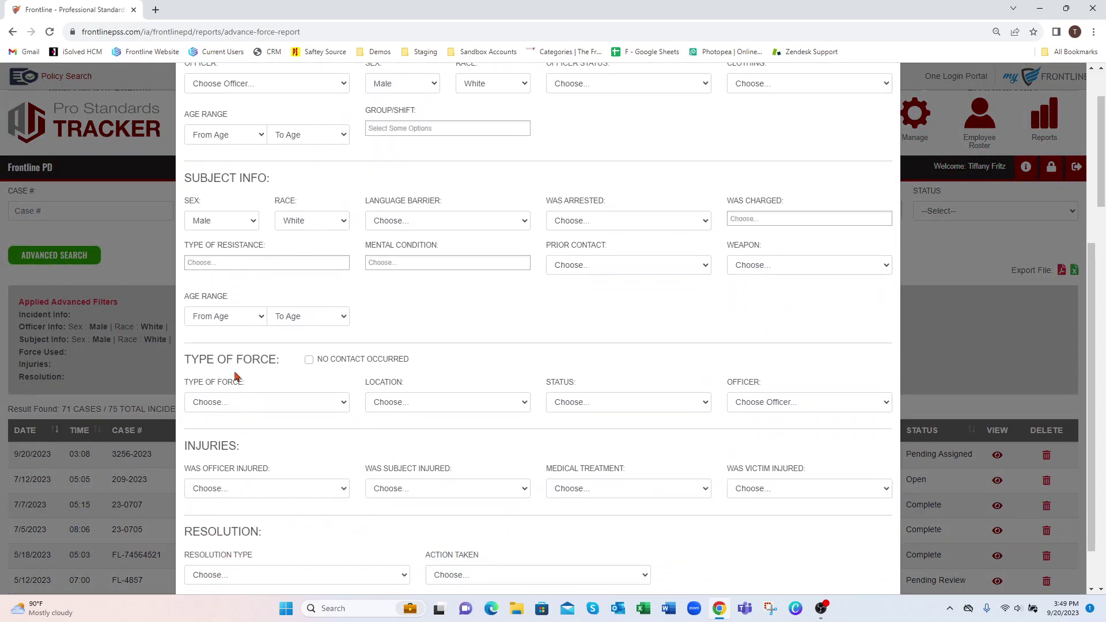
pyautogui.click(245, 403)
pyautogui.click(242, 383)
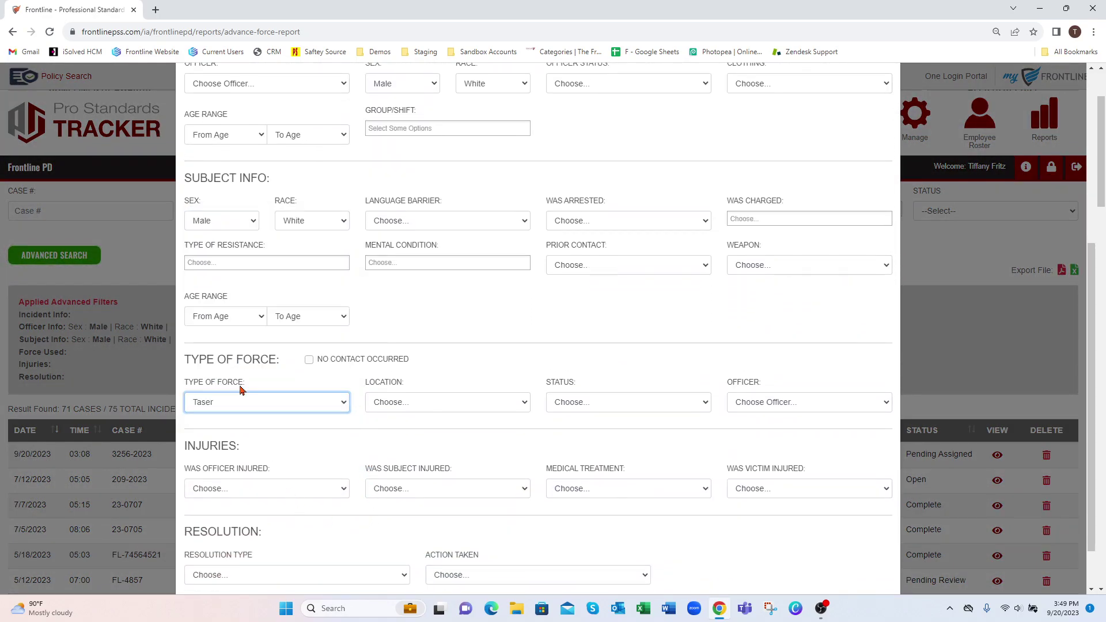
pyautogui.scroll(-2, 782, 401)
pyautogui.click(759, 562)
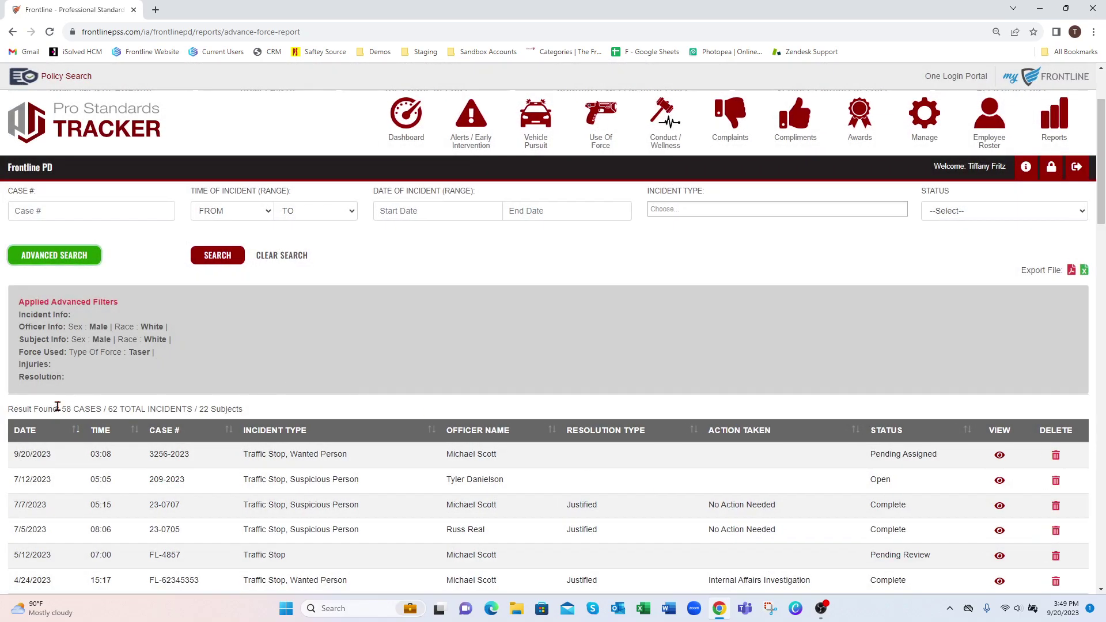
pyautogui.moveTo(57, 409); pyautogui.dragTo(257, 411)
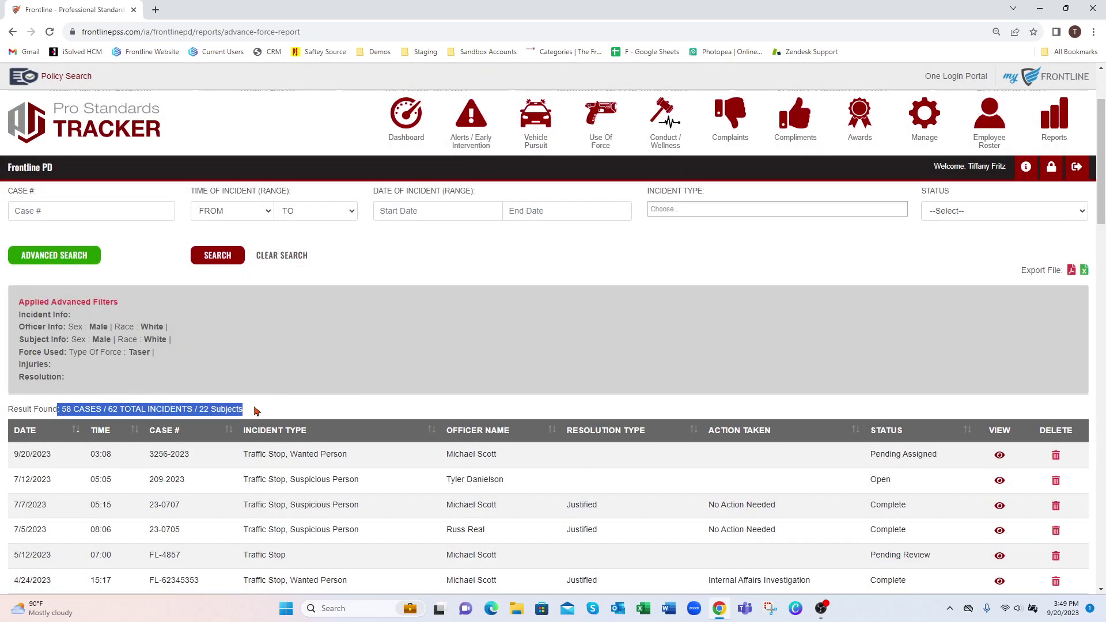
# Step: Reopen the advanced filters, inspect the officer injury, subject injury and medical treatment choices, and close them without applying changes
pyautogui.click(54, 255)
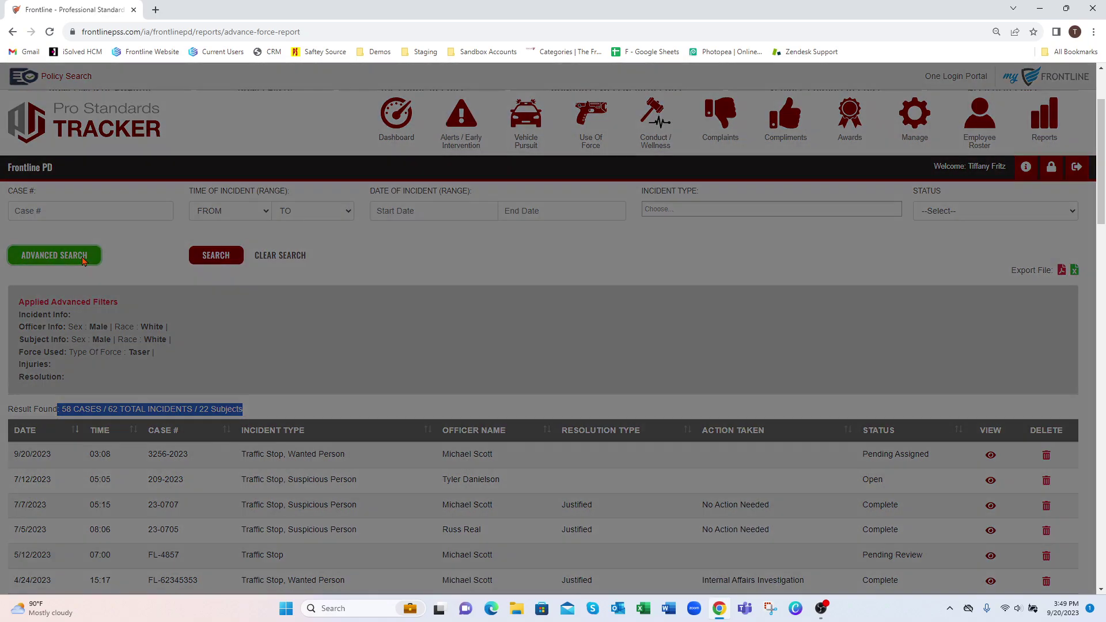
pyautogui.scroll(-5, 603, 417)
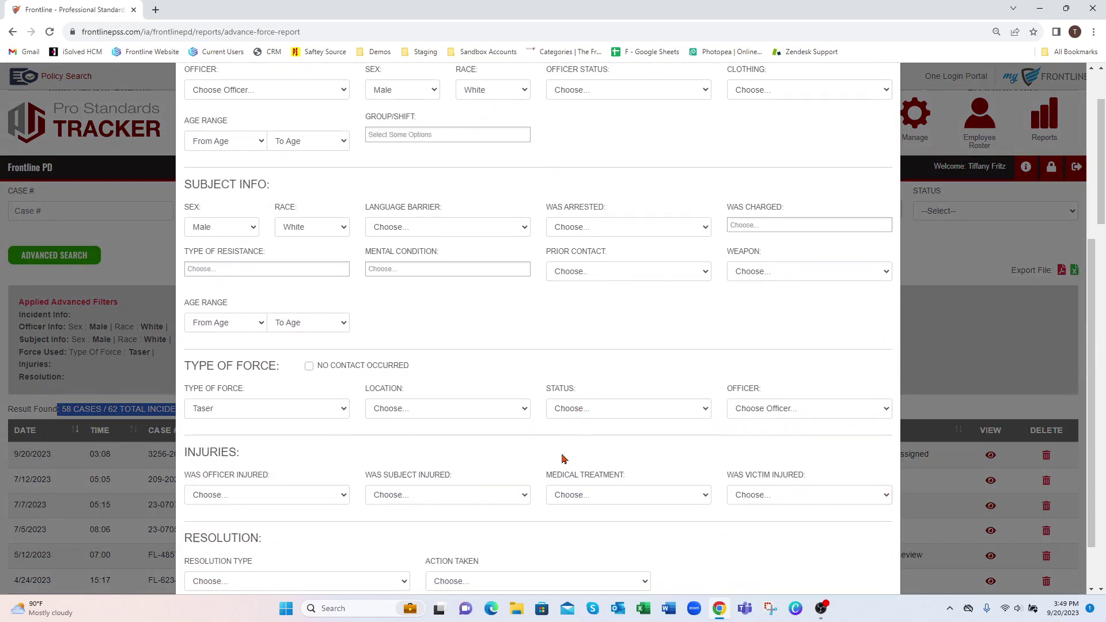
pyautogui.scroll(-1, 306, 433)
pyautogui.click(291, 431)
pyautogui.click(415, 431)
pyautogui.click(601, 433)
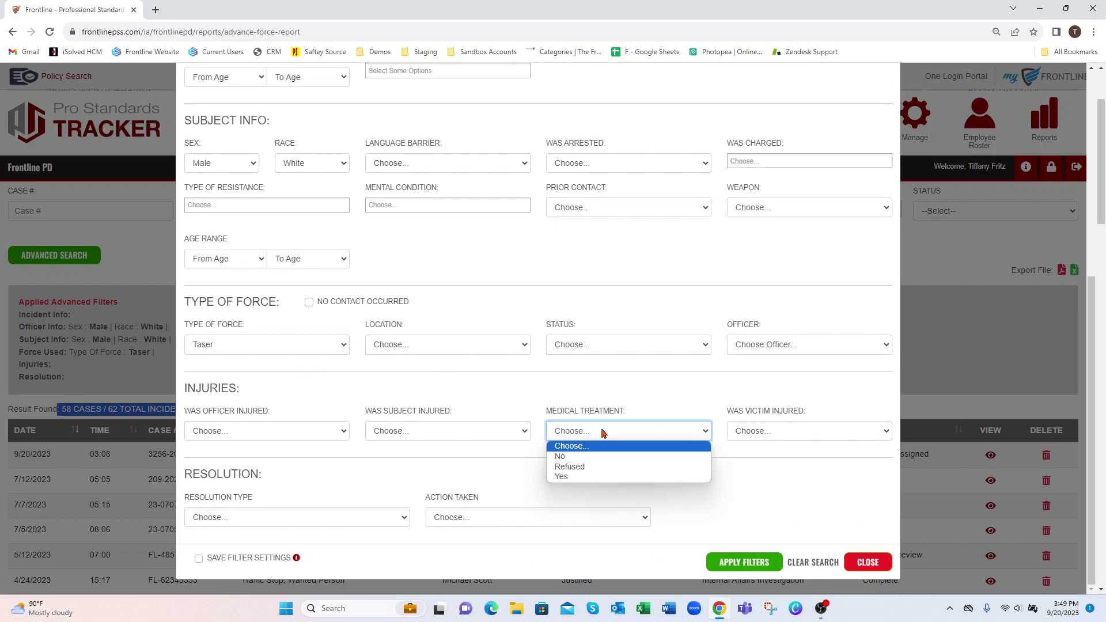
pyautogui.click(250, 438)
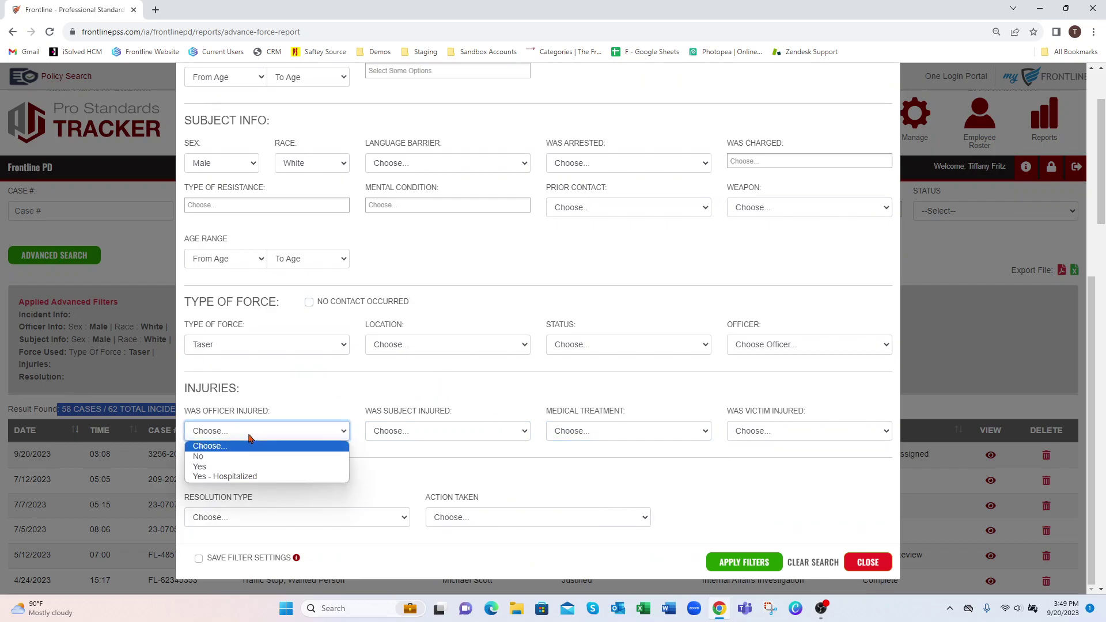
pyautogui.click(445, 432)
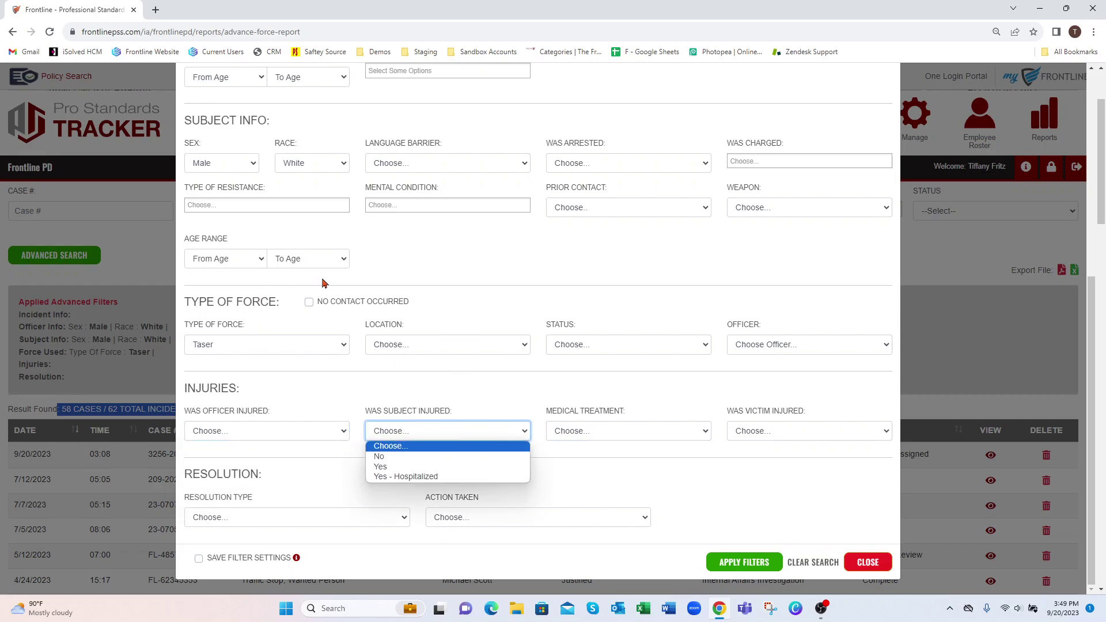
pyautogui.click(442, 411)
pyautogui.scroll(5, 682, 370)
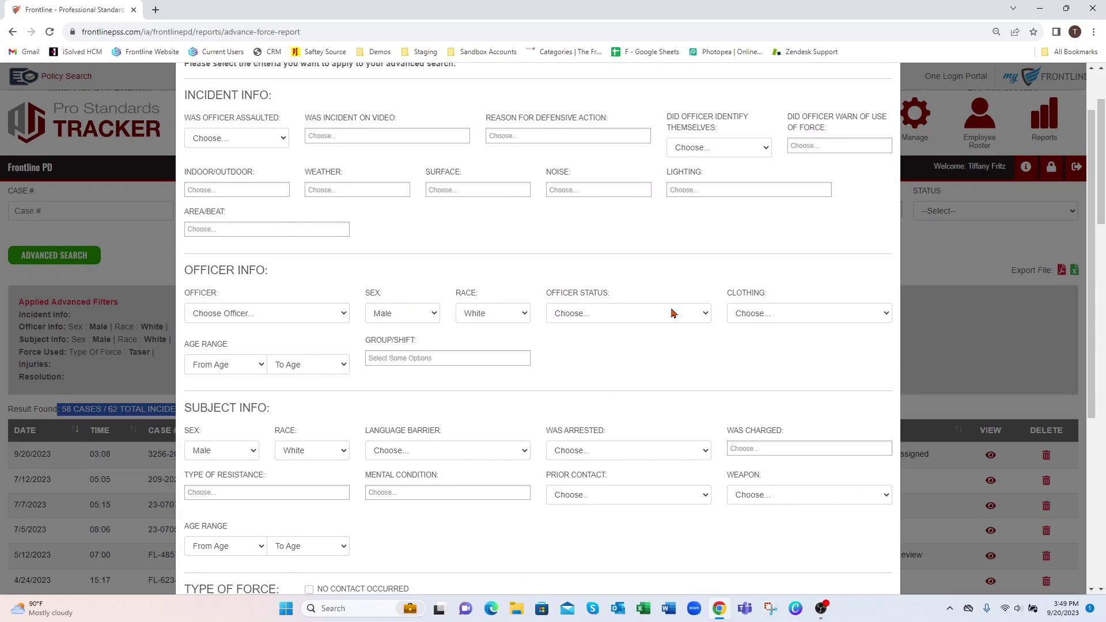
pyautogui.scroll(1, 839, 337)
pyautogui.click(891, 93)
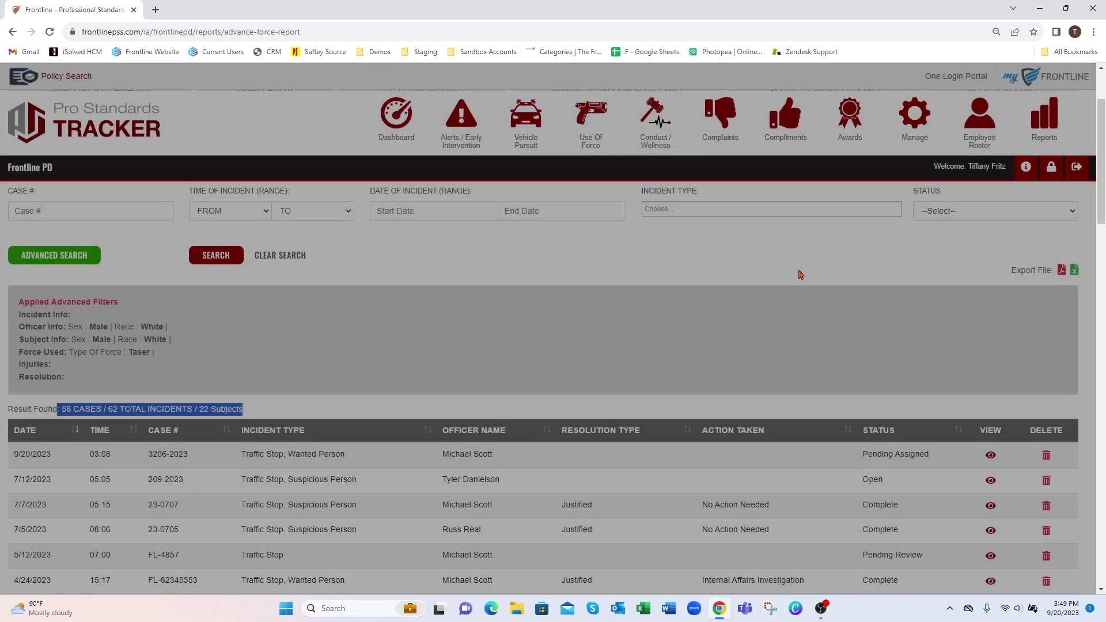
# Step: Open the UOF vs Events comparison report and review the 2023 monthly chart and the events and arrests tables
pyautogui.scroll(2, 651, 402)
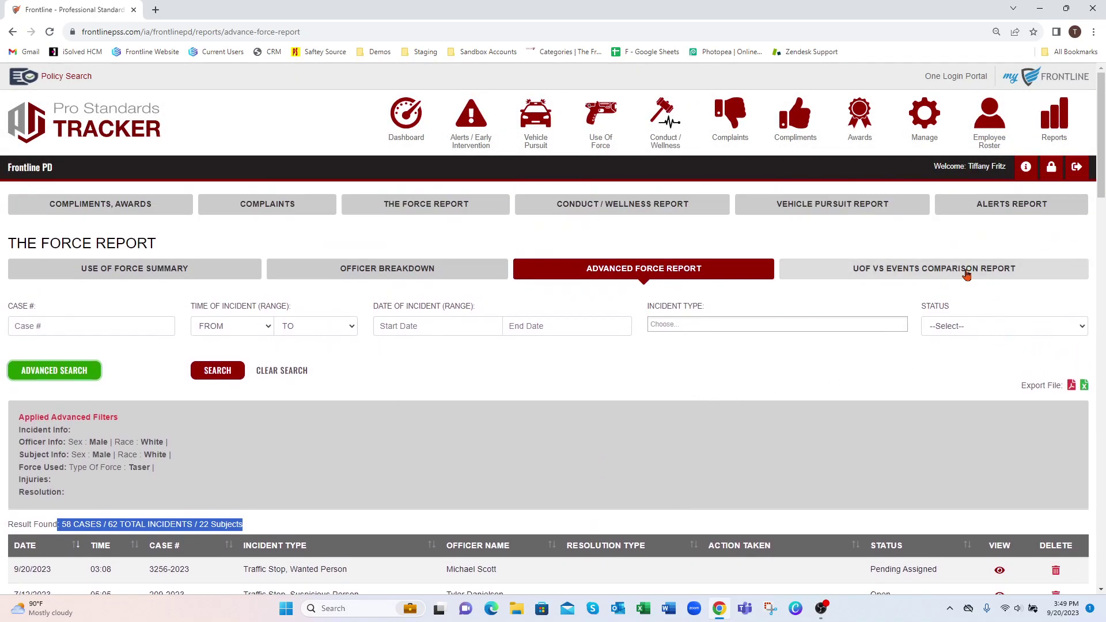
pyautogui.click(920, 271)
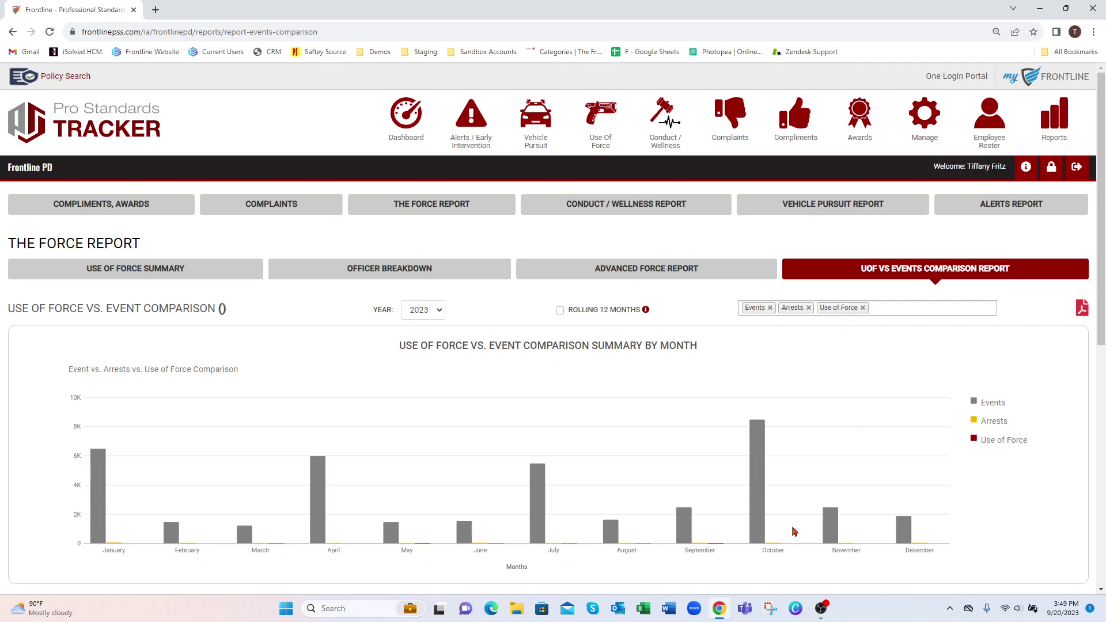
pyautogui.scroll(-3, 794, 531)
pyautogui.scroll(-1, 747, 403)
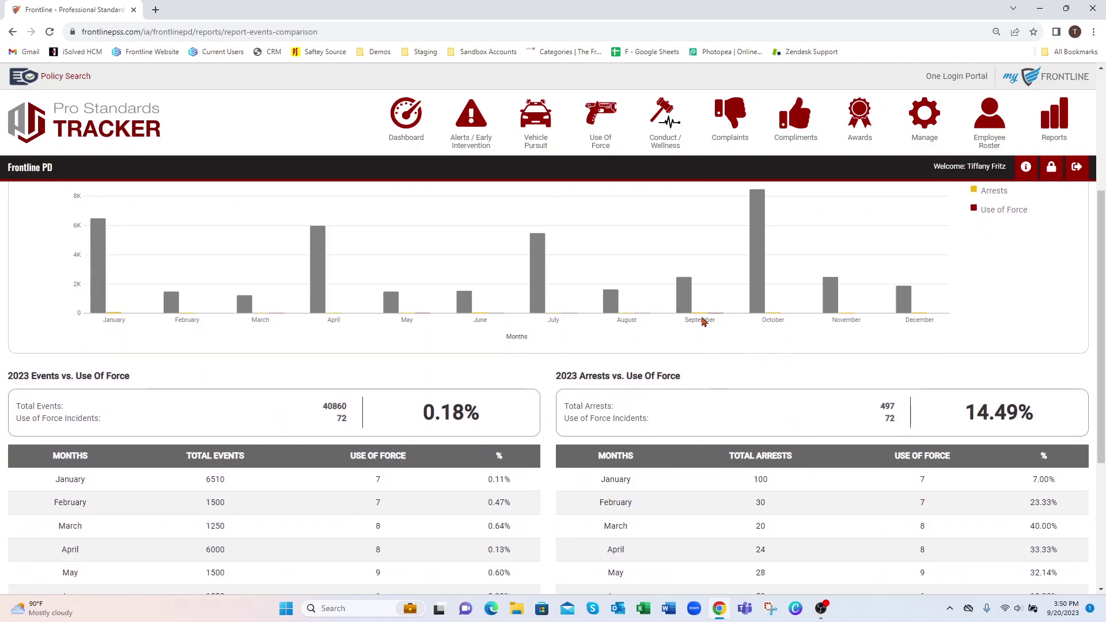
pyautogui.moveTo(684, 295)
pyautogui.moveTo(701, 317)
pyautogui.scroll(4, 724, 318)
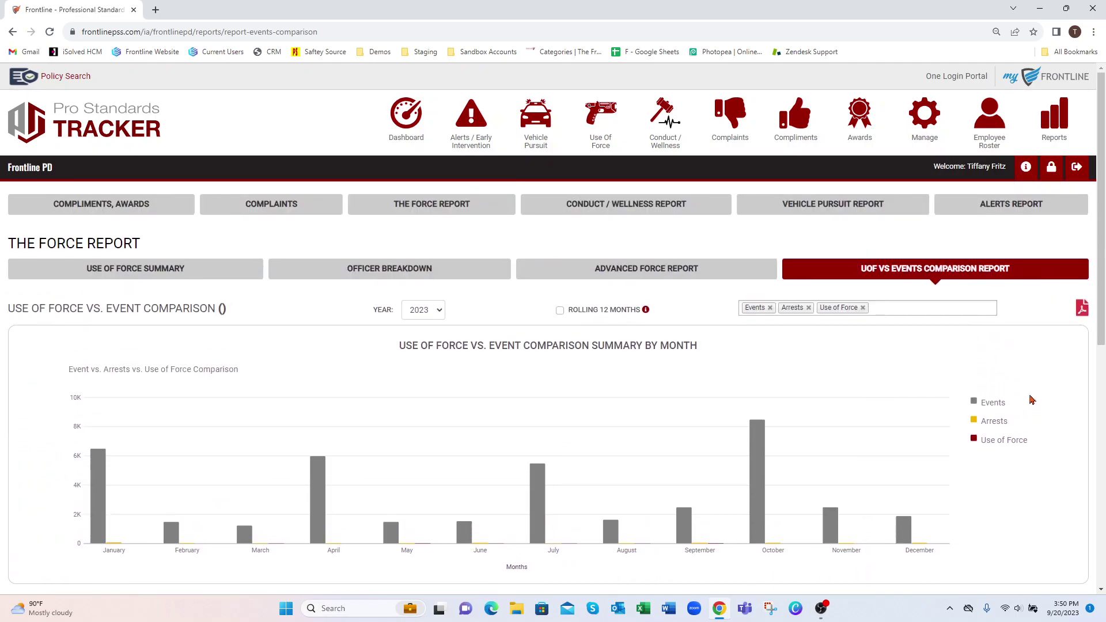
# Step: Remove Events from the comparison chart so it plots only Arrests and Use of Force, and inspect the September bars
pyautogui.click(770, 308)
pyautogui.moveTo(701, 503)
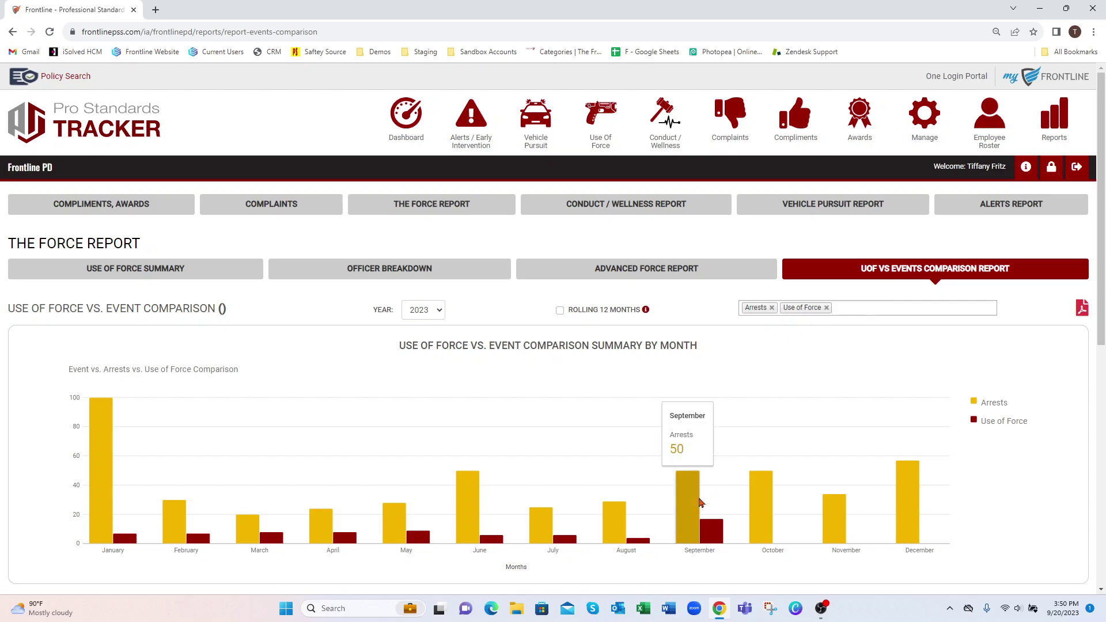
pyautogui.moveTo(713, 541)
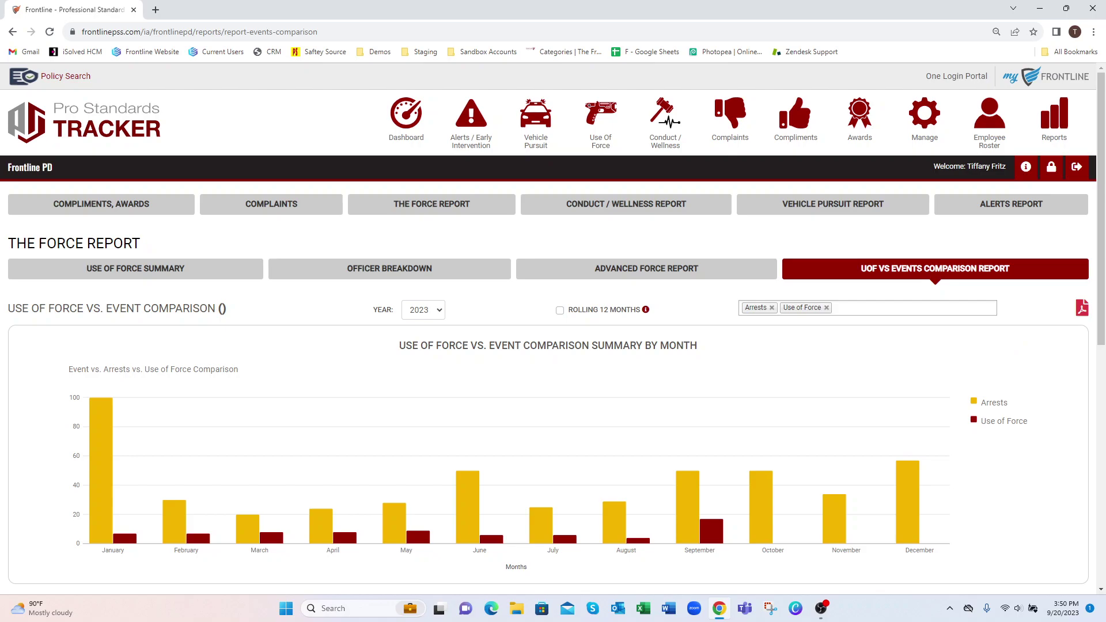
# Step: Review the totals and overall percentages of the 2023 events and arrests versus use of force tables below the chart
pyautogui.scroll(-1, 1101, 307)
pyautogui.scroll(-4, 1101, 306)
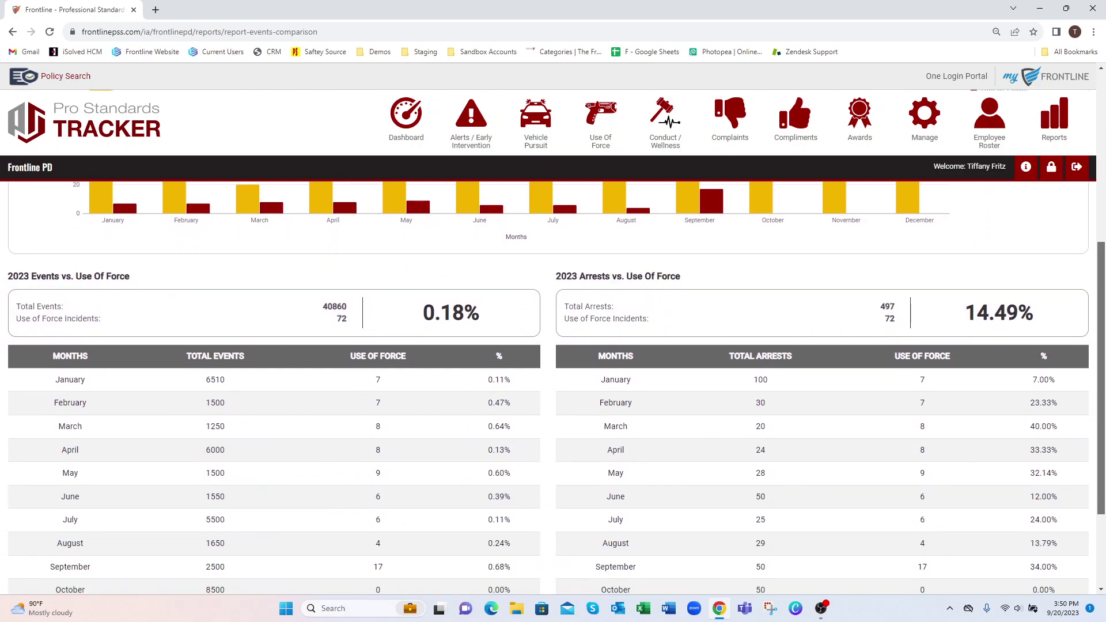
pyautogui.moveTo(17, 306); pyautogui.dragTo(112, 327)
pyautogui.moveTo(418, 321); pyautogui.dragTo(493, 317)
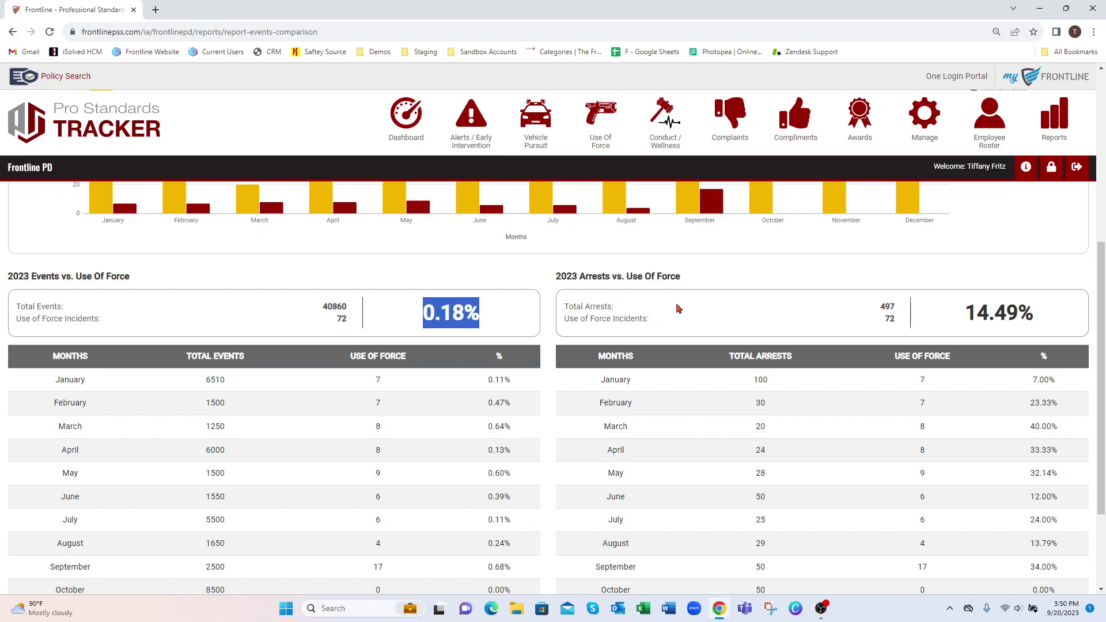
pyautogui.moveTo(586, 307); pyautogui.dragTo(654, 321)
pyautogui.moveTo(958, 317); pyautogui.dragTo(1068, 317)
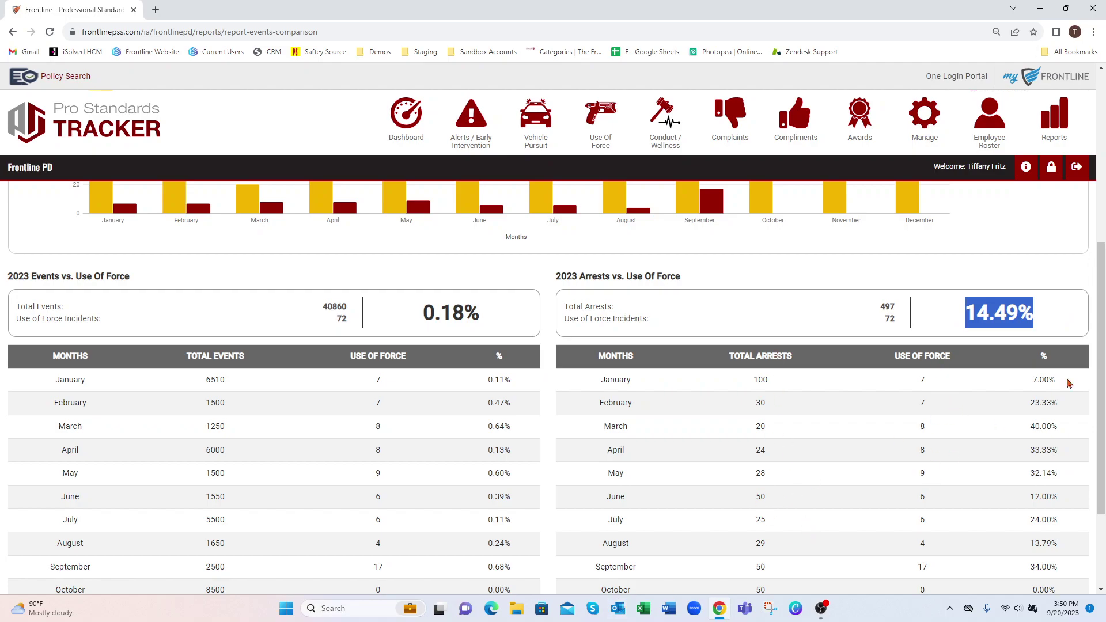
pyautogui.moveTo(1101, 410); pyautogui.dragTo(1101, 238)
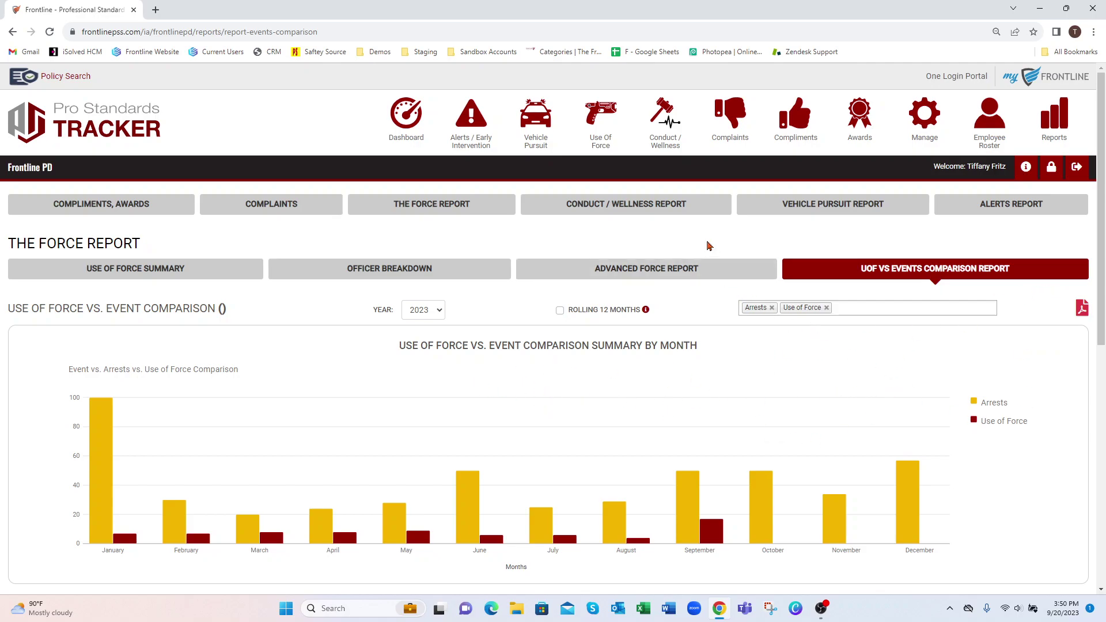
# Step: Open the vehicle pursuit report and set its summary time frame to This Year
pyautogui.click(836, 205)
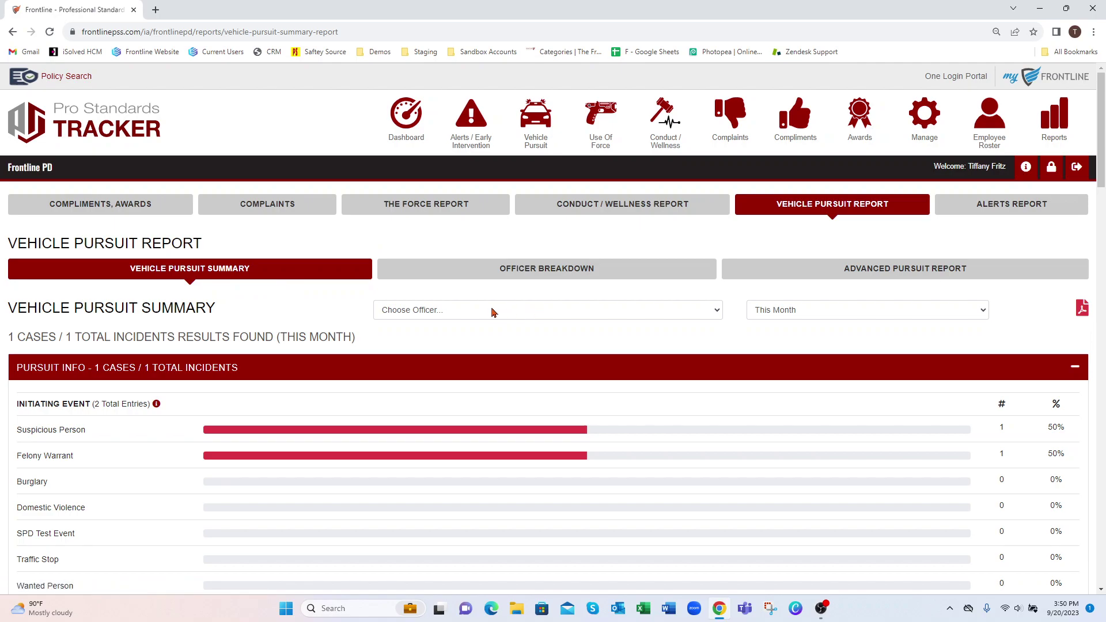
pyautogui.click(786, 315)
pyautogui.click(787, 382)
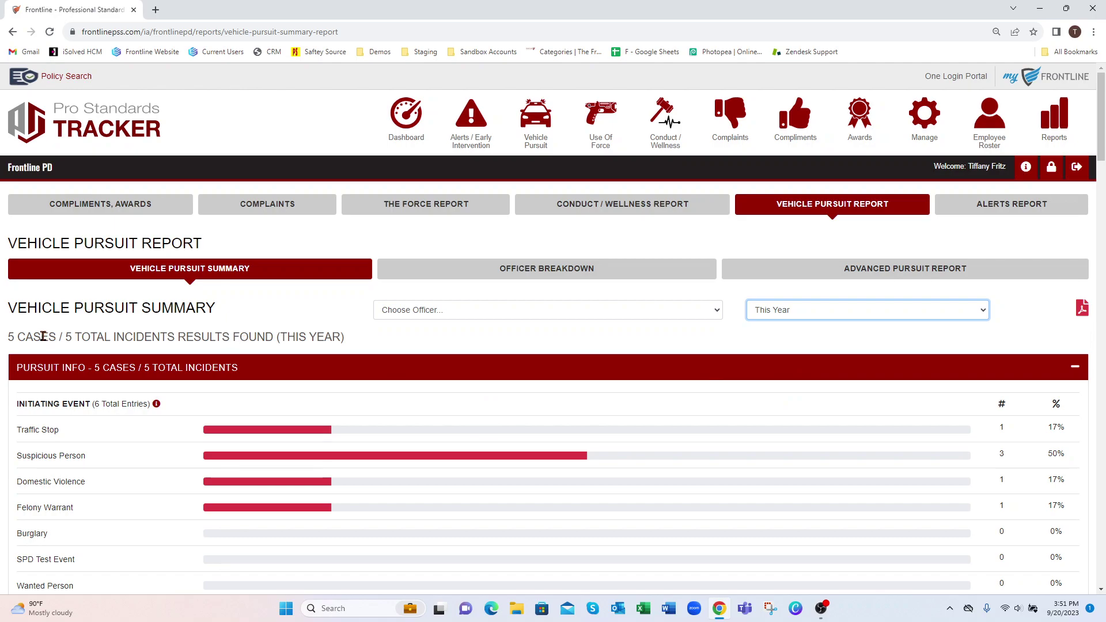
# Step: Examine the pursuit summary's case and incident totals and its initiating event and distance of pursuit breakdowns
pyautogui.moveTo(17, 336); pyautogui.dragTo(458, 355)
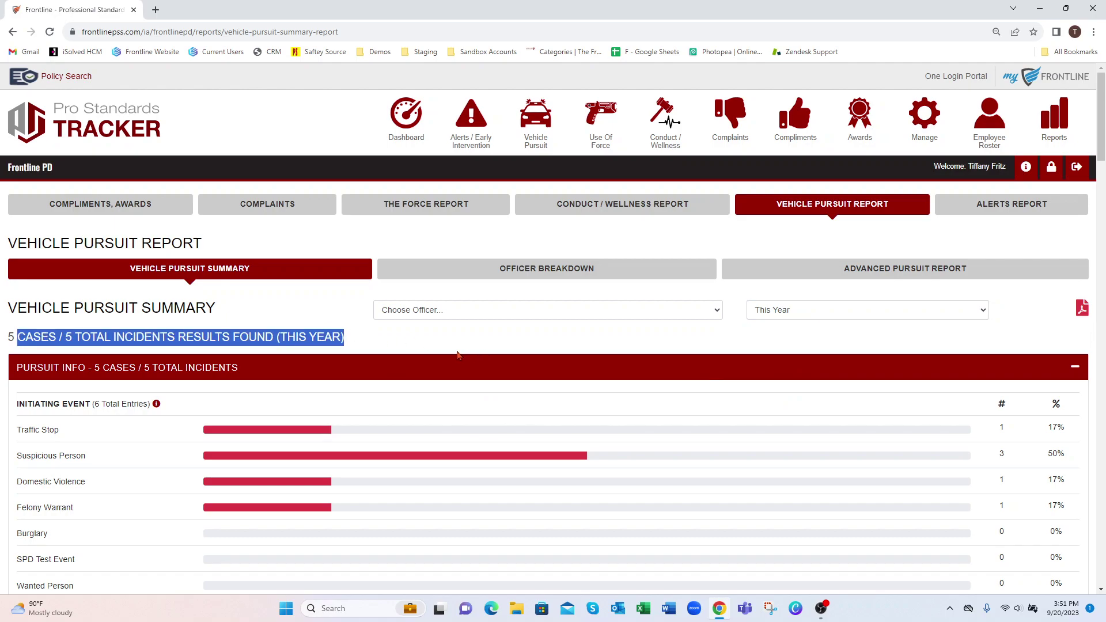
pyautogui.scroll(-1, 258, 448)
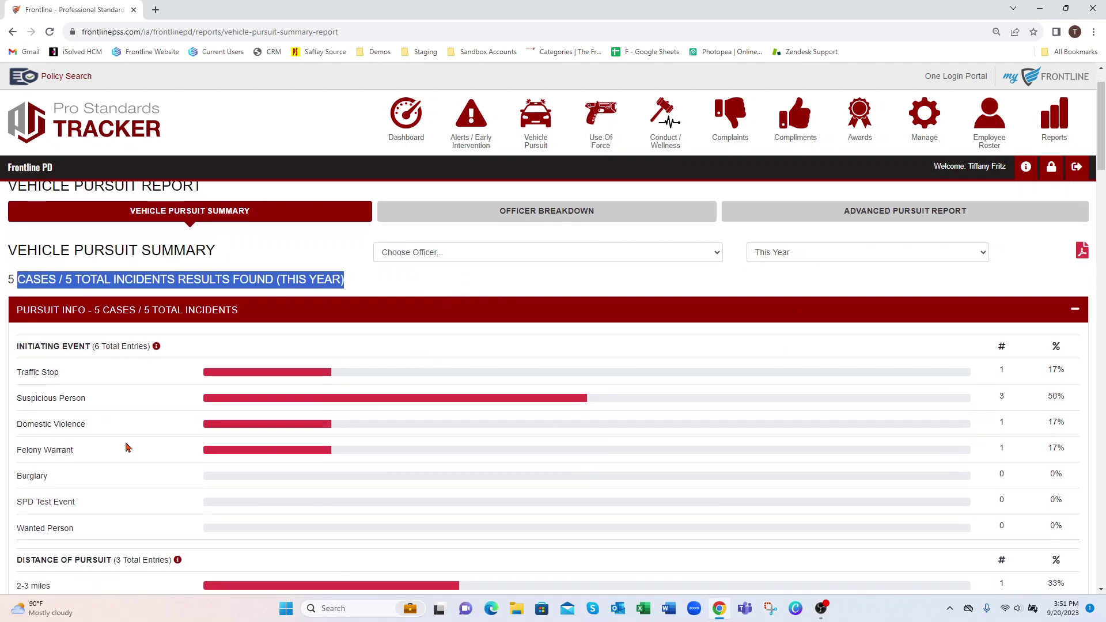
pyautogui.scroll(-1, 1102, 173)
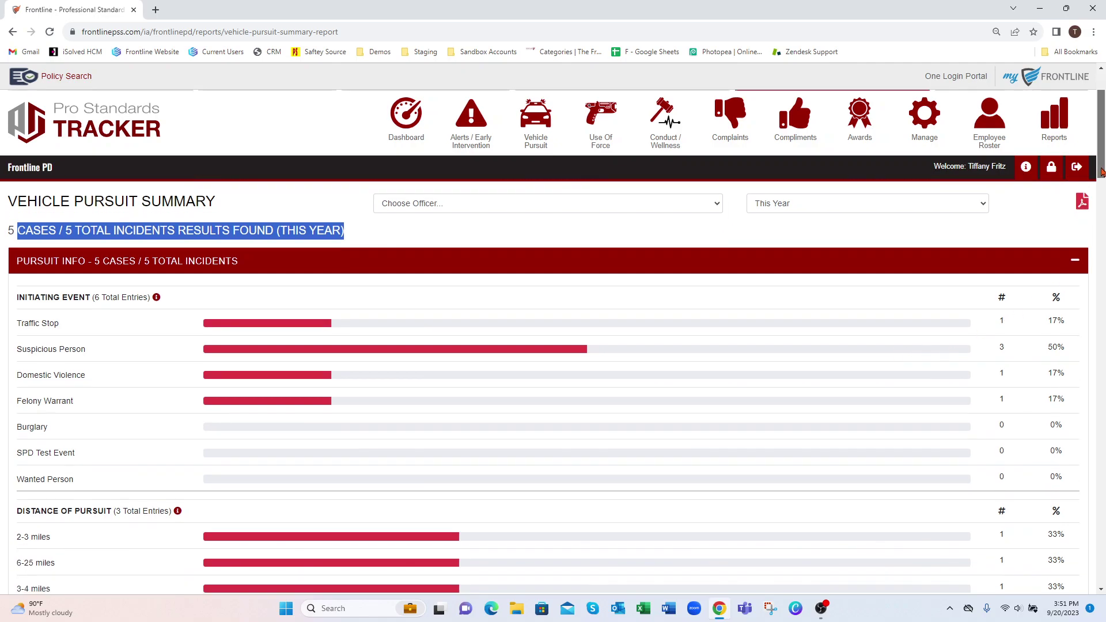
pyautogui.moveTo(1102, 173); pyautogui.dragTo(1102, 185)
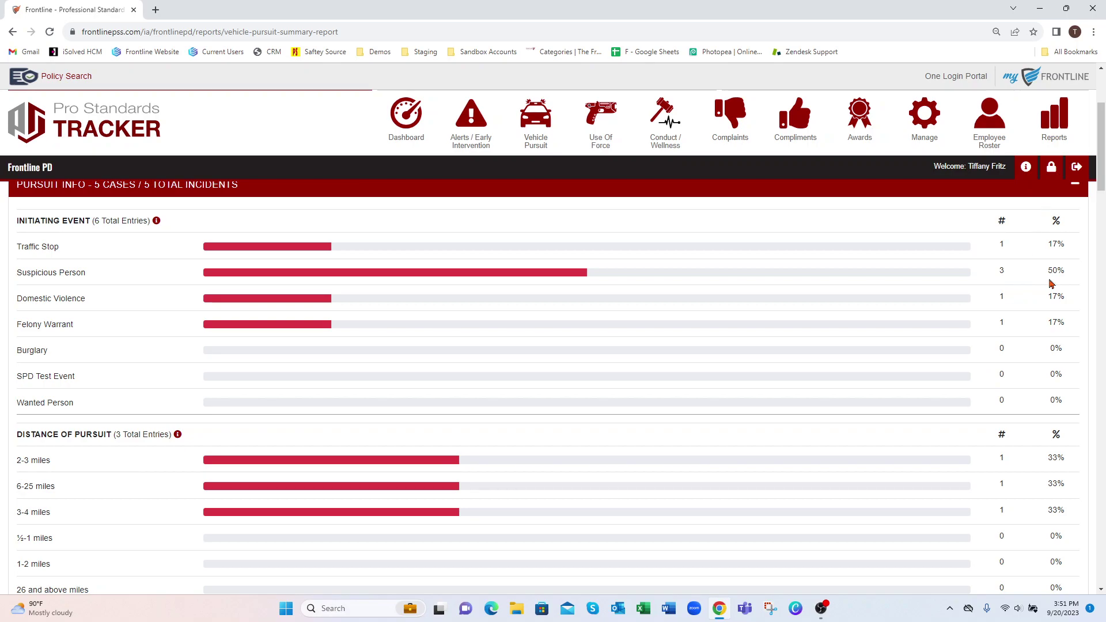
pyautogui.moveTo(1102, 164); pyautogui.dragTo(1102, 130)
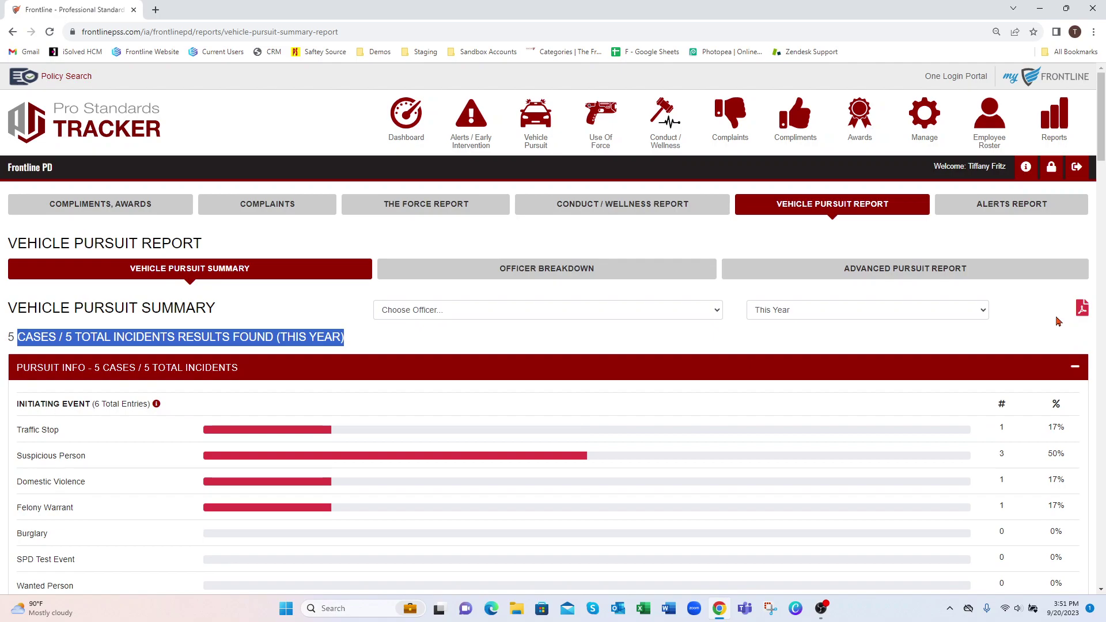
# Step: Open the vehicle pursuit officer breakdown, set it to This Year and check the incident type counts
pyautogui.click(523, 271)
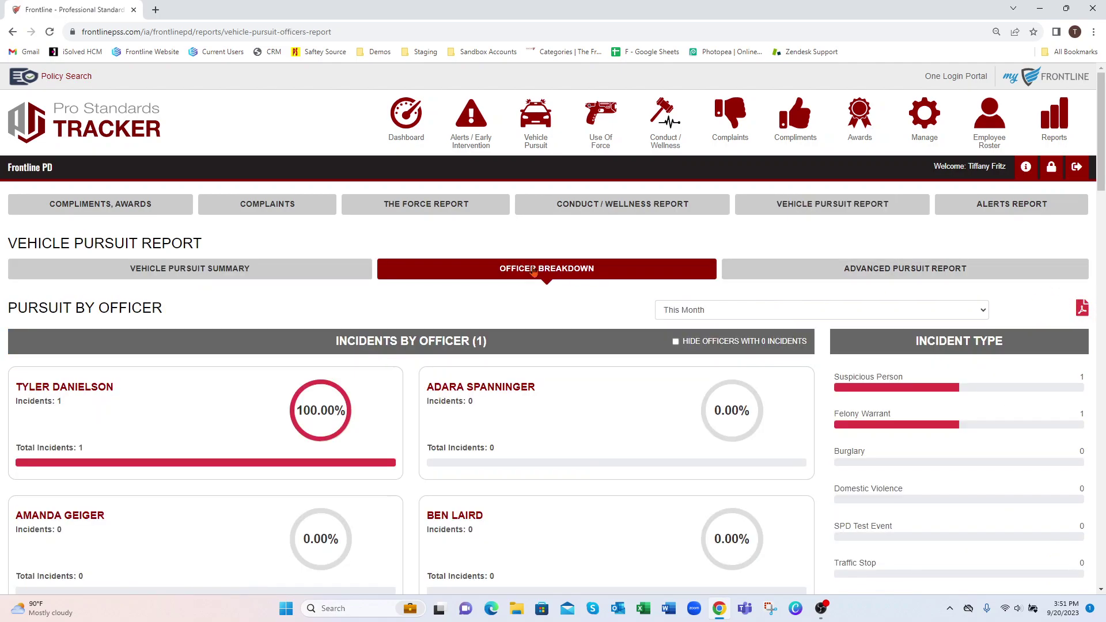
pyautogui.click(696, 310)
pyautogui.click(694, 377)
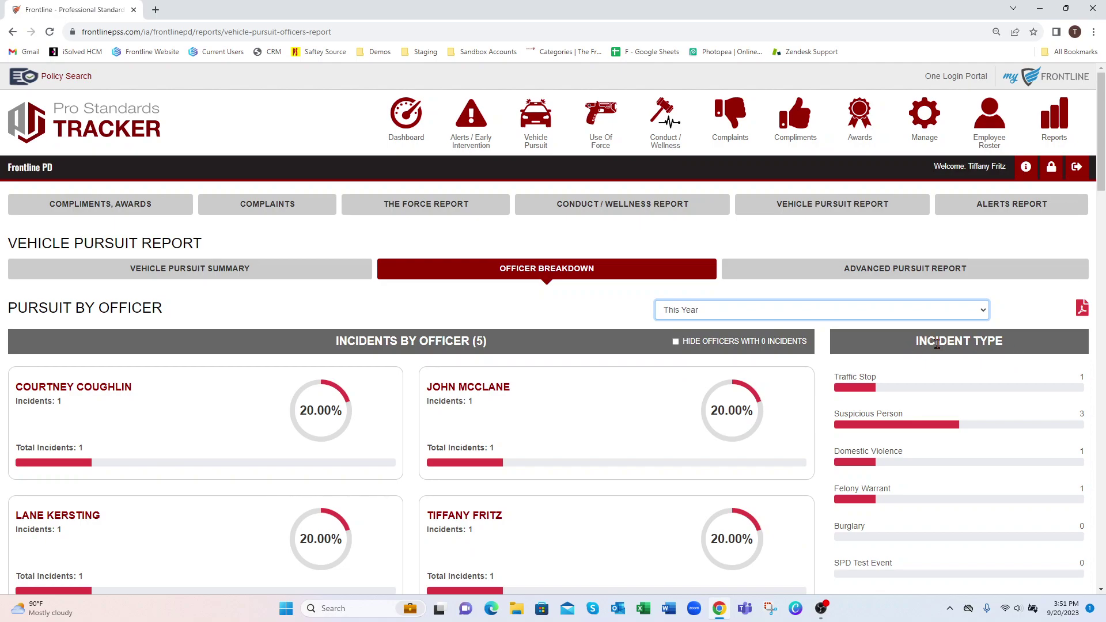
pyautogui.moveTo(1063, 380); pyautogui.dragTo(1089, 418)
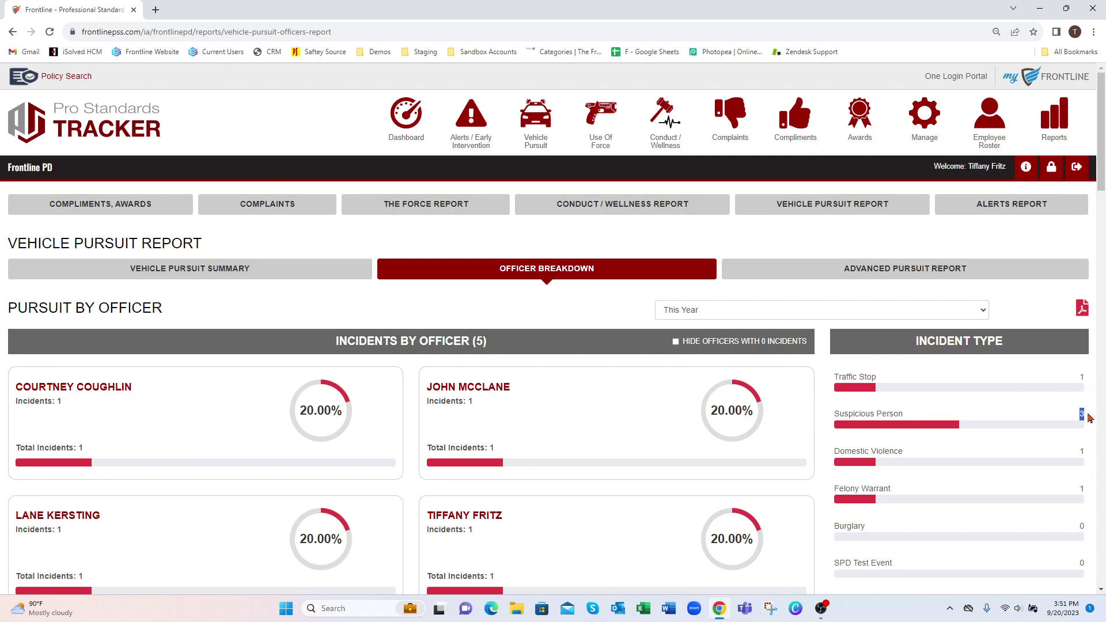
# Step: Open the first listed officer's pursuit dashboard, inspect its charts and time frame choices, and close it without changes
pyautogui.click(79, 387)
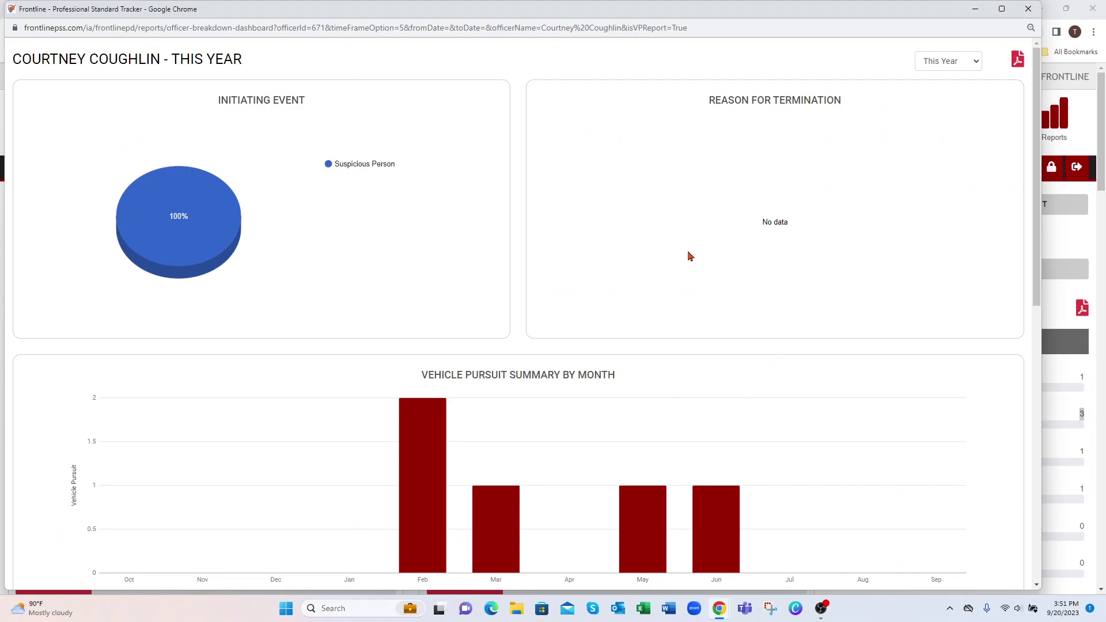
pyautogui.click(935, 68)
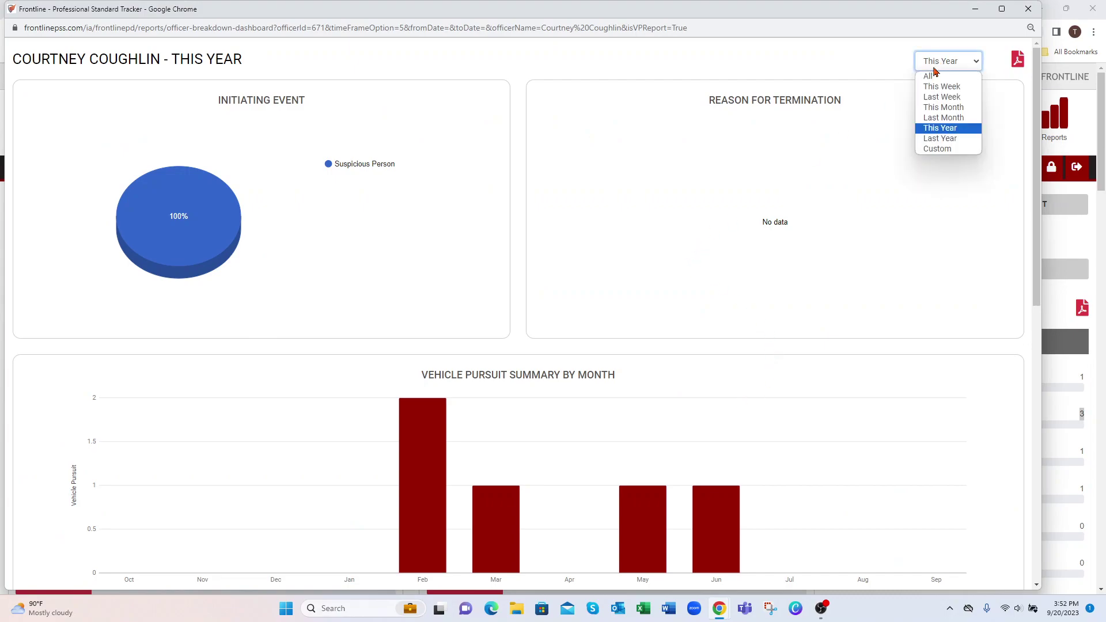
pyautogui.click(887, 71)
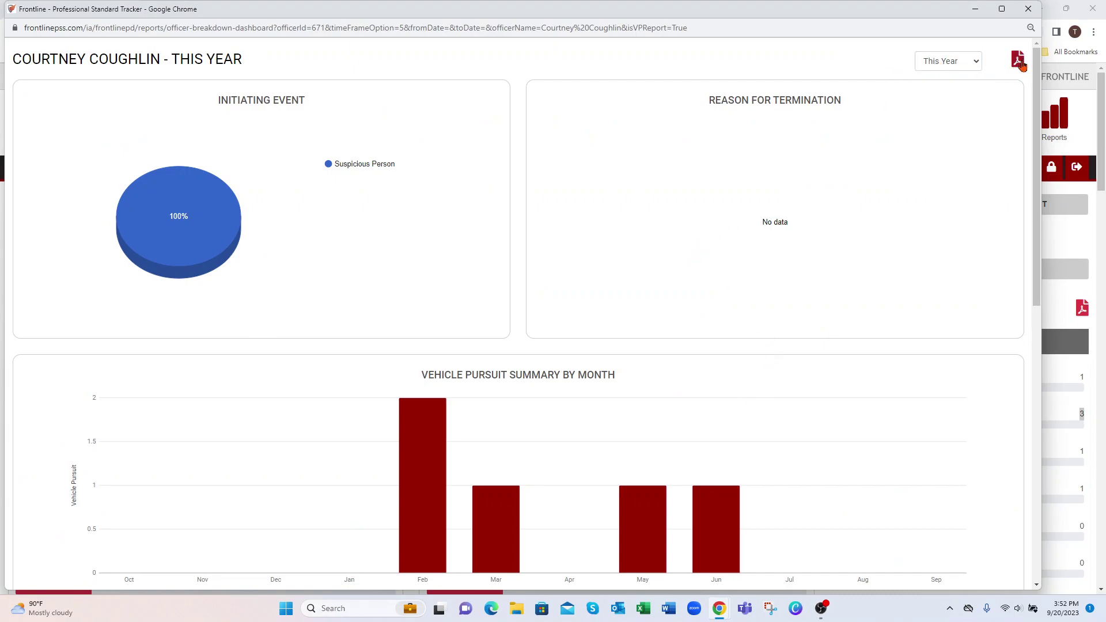
pyautogui.click(1028, 9)
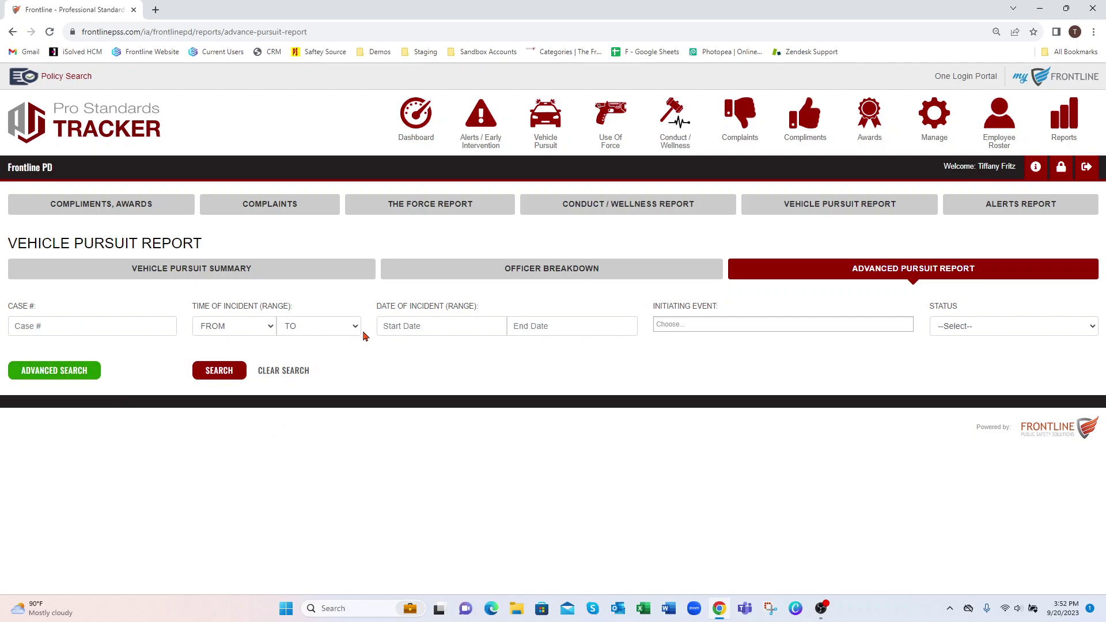
# Step: In the Advanced Pursuit Report, set the advanced filter for stop technique used to PIT Maneuver and apply it
pyautogui.click(55, 371)
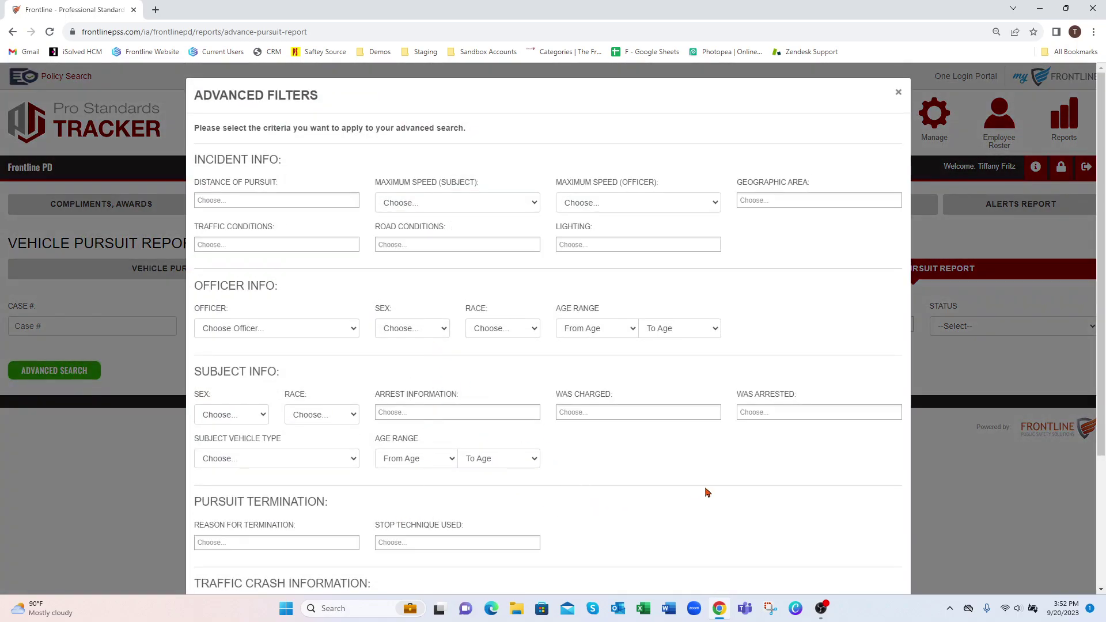
pyautogui.scroll(-3, 517, 221)
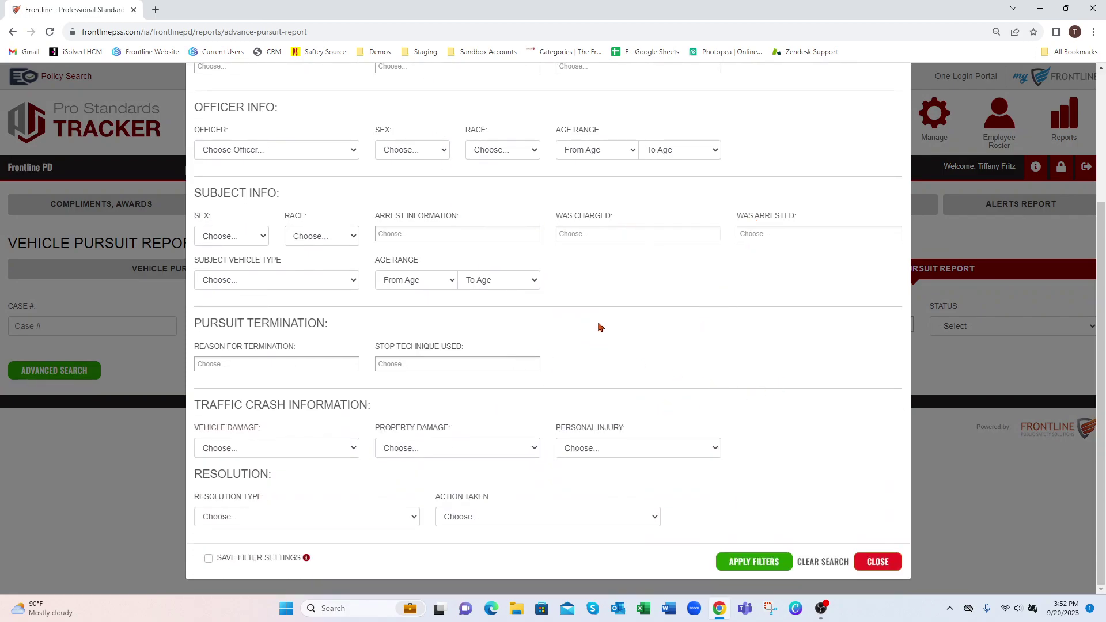
pyautogui.click(427, 366)
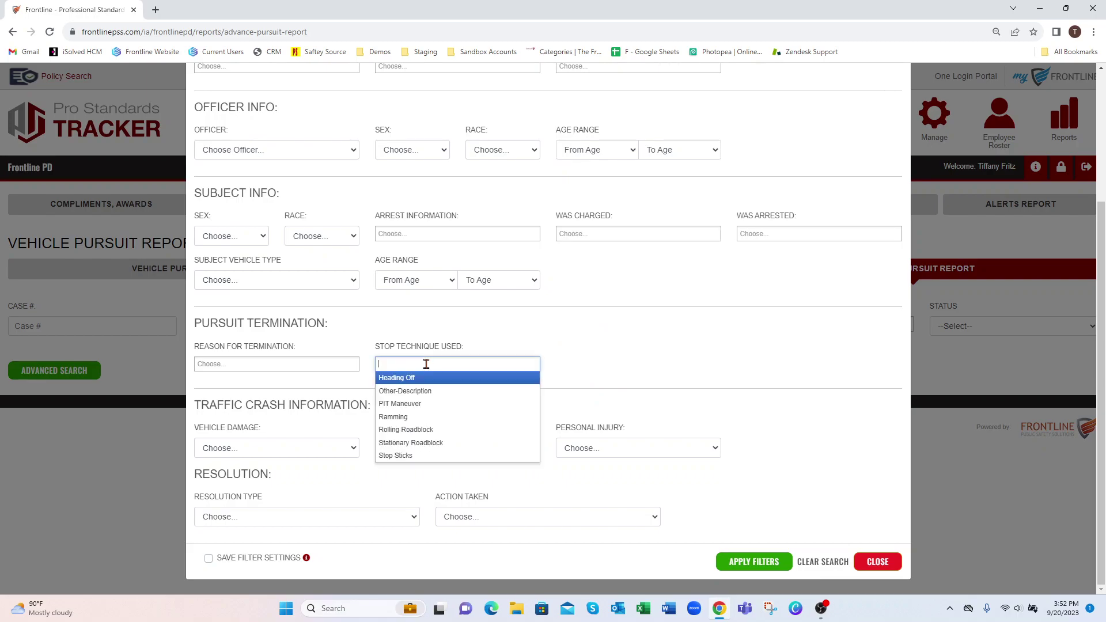
pyautogui.click(419, 406)
pyautogui.click(754, 562)
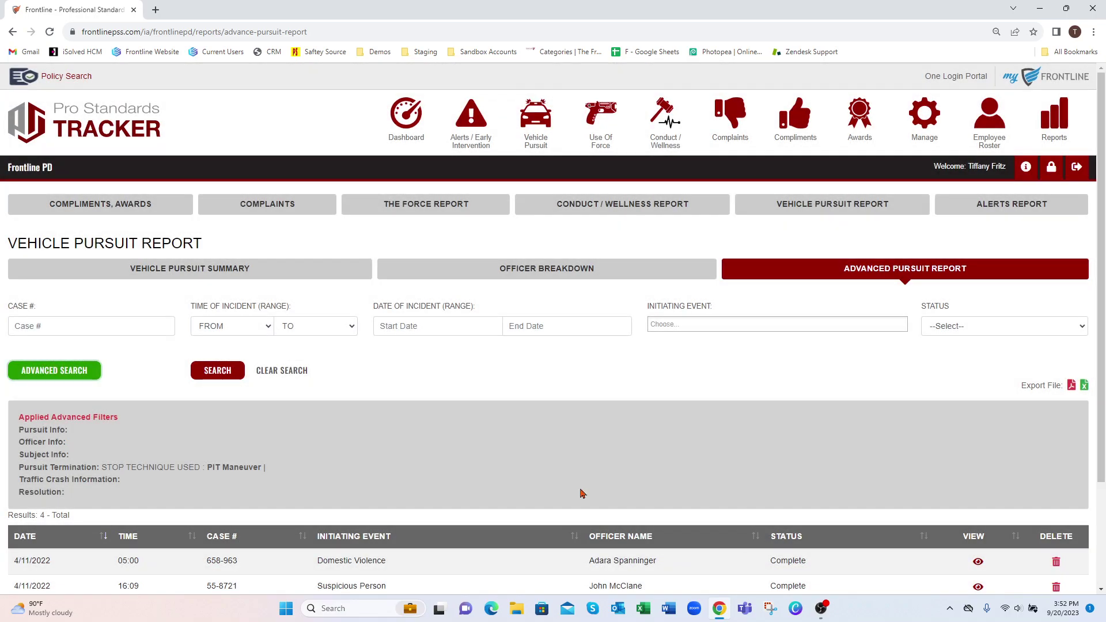
# Step: Review the applied pursuit filters, the matching incident list and the file export options
pyautogui.scroll(1, 326, 436)
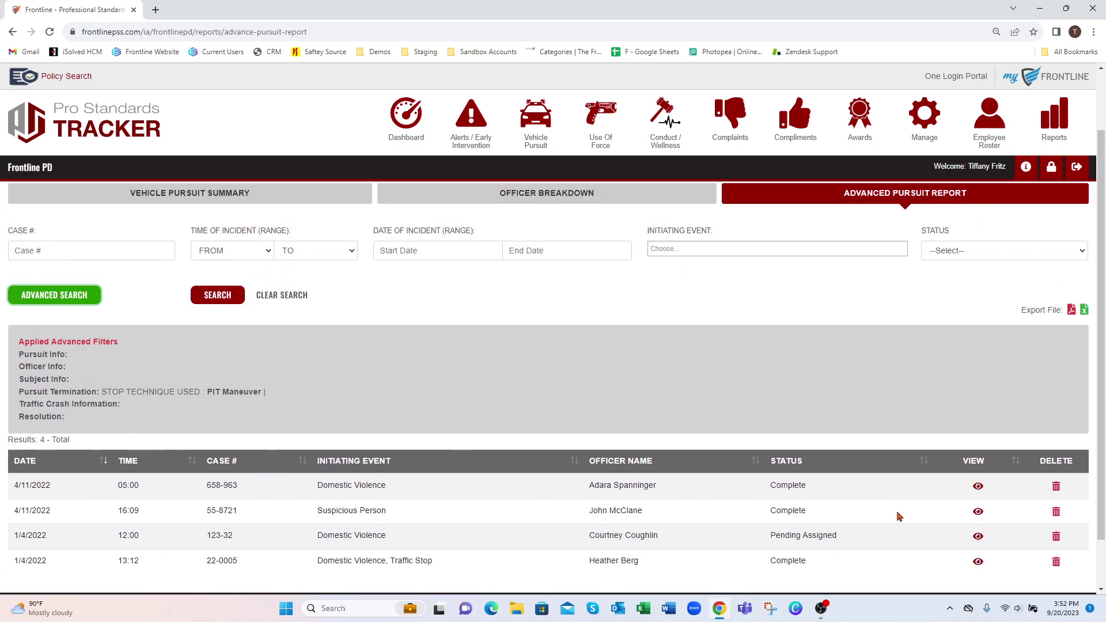
pyautogui.scroll(-1, 899, 516)
pyautogui.scroll(2, 1016, 589)
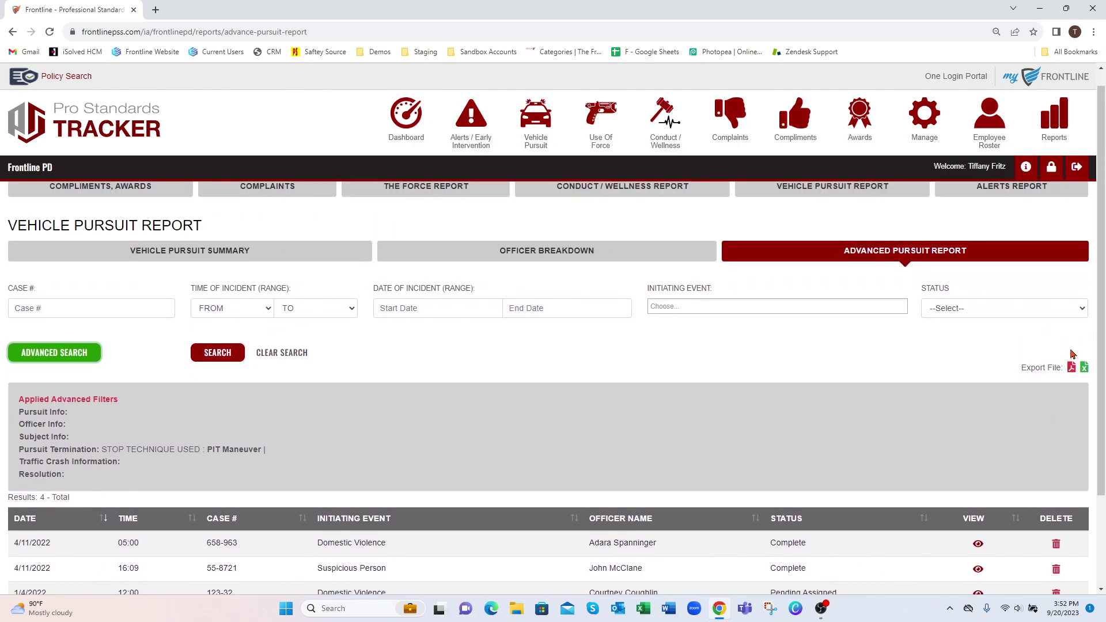
pyautogui.scroll(-1, 930, 447)
pyautogui.scroll(1, 924, 449)
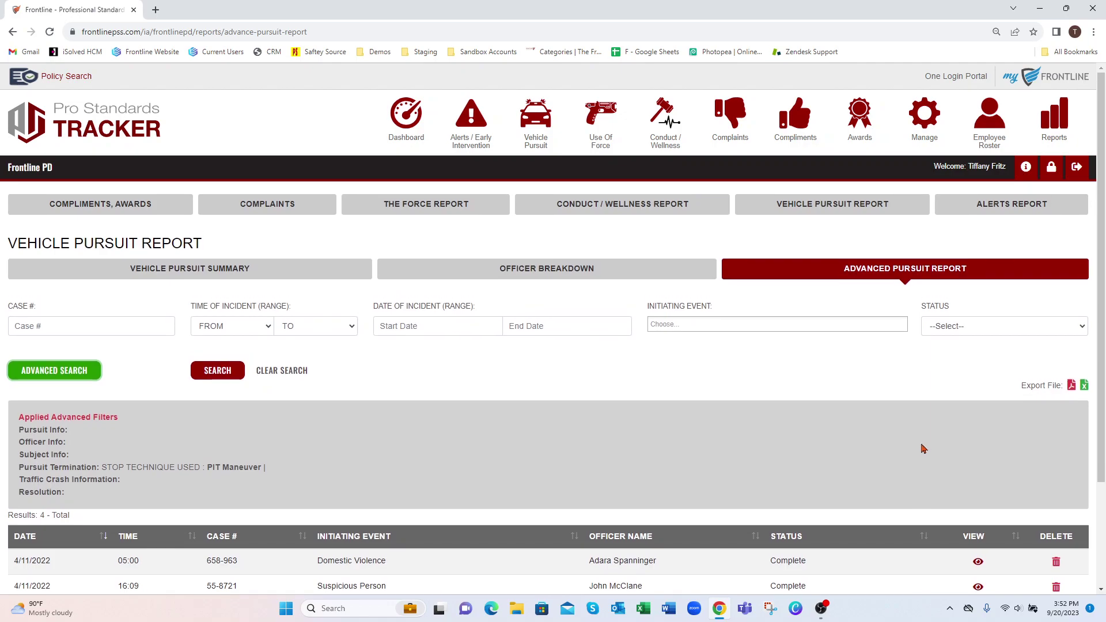
# Step: Open the Conduct / Wellness General Report, switch its results to Wellness and return them to Conduct
pyautogui.click(612, 208)
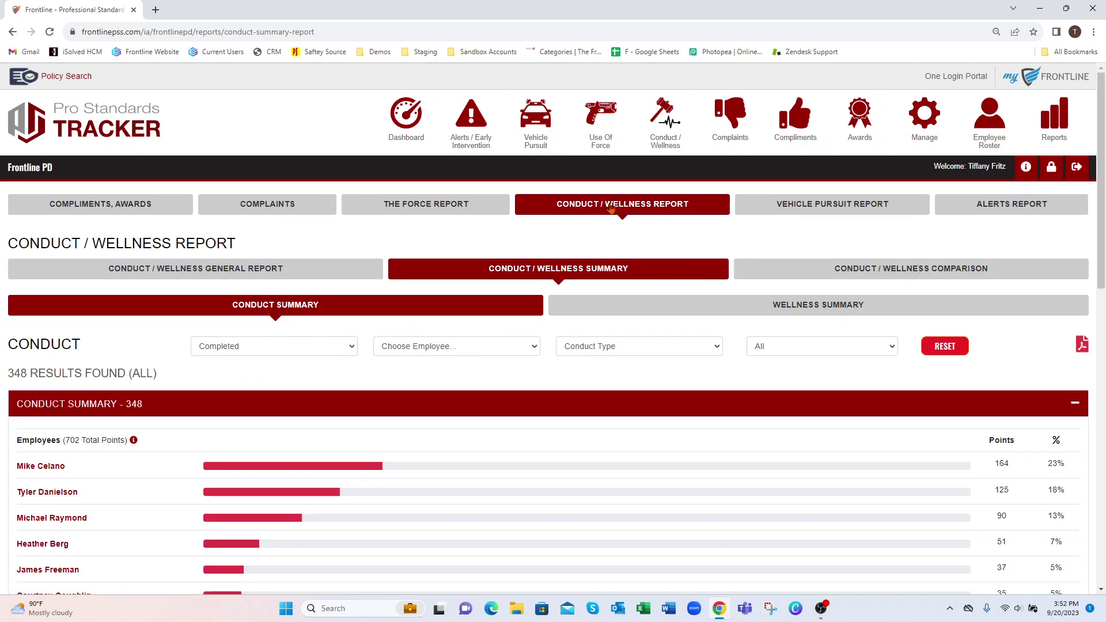
pyautogui.click(316, 271)
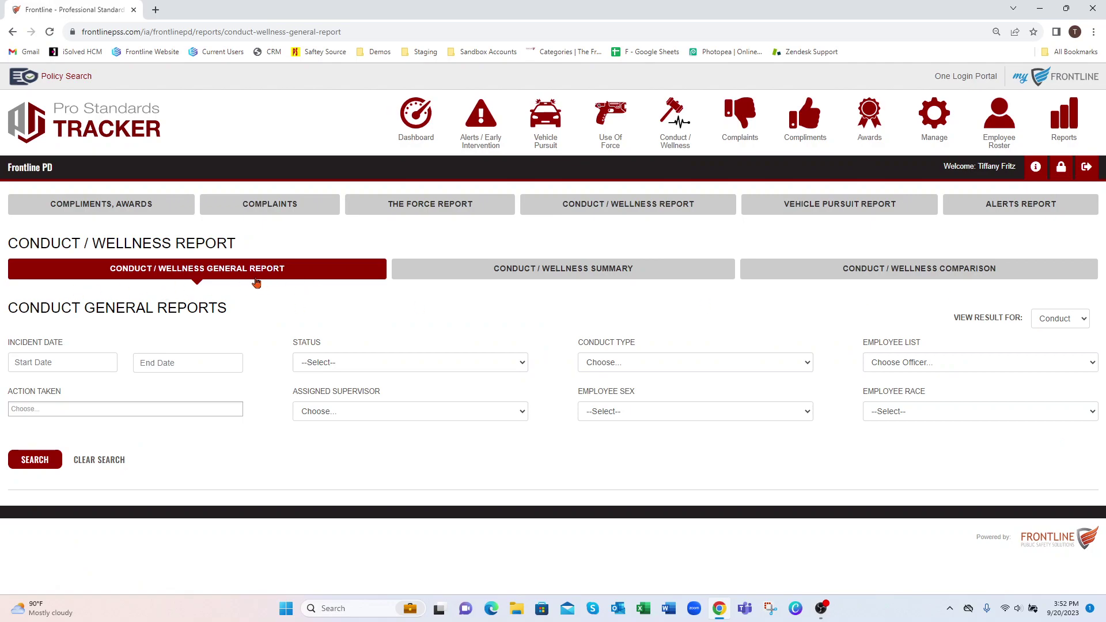
pyautogui.click(1062, 319)
pyautogui.click(1058, 344)
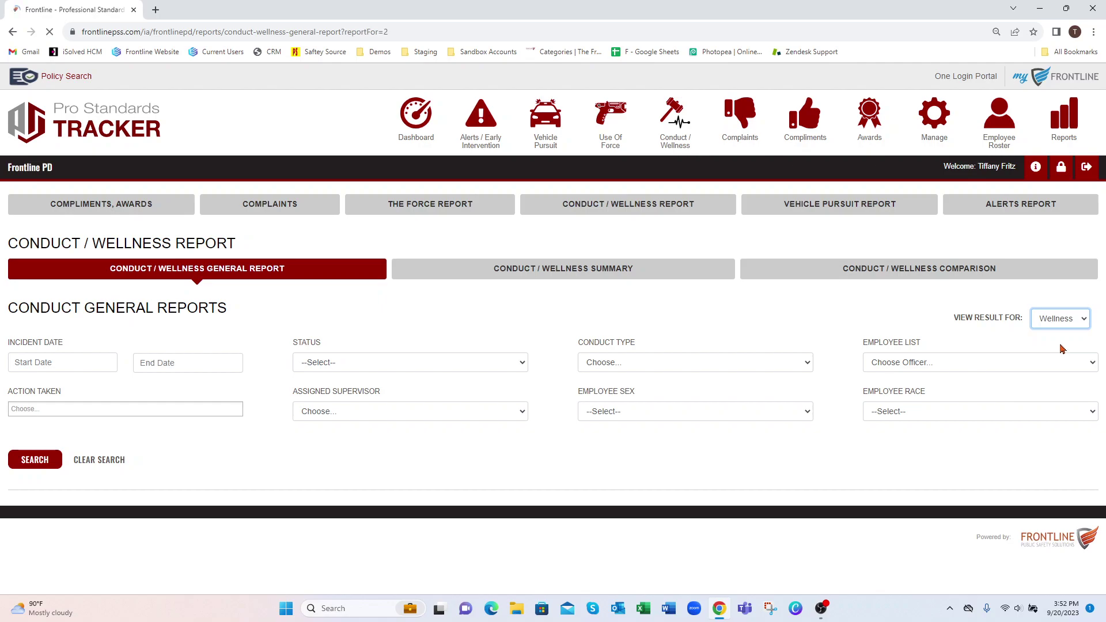
pyautogui.click(1061, 320)
pyautogui.click(1066, 332)
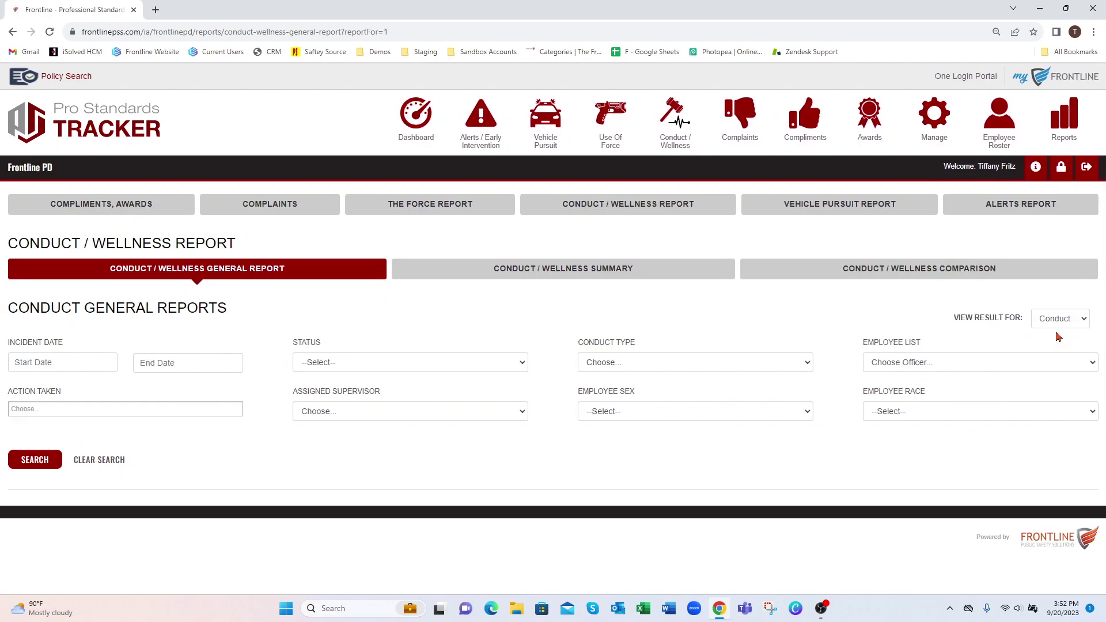
# Step: Search the conduct general reports for the conduct type Tardiness and check the total number of results
pyautogui.click(637, 368)
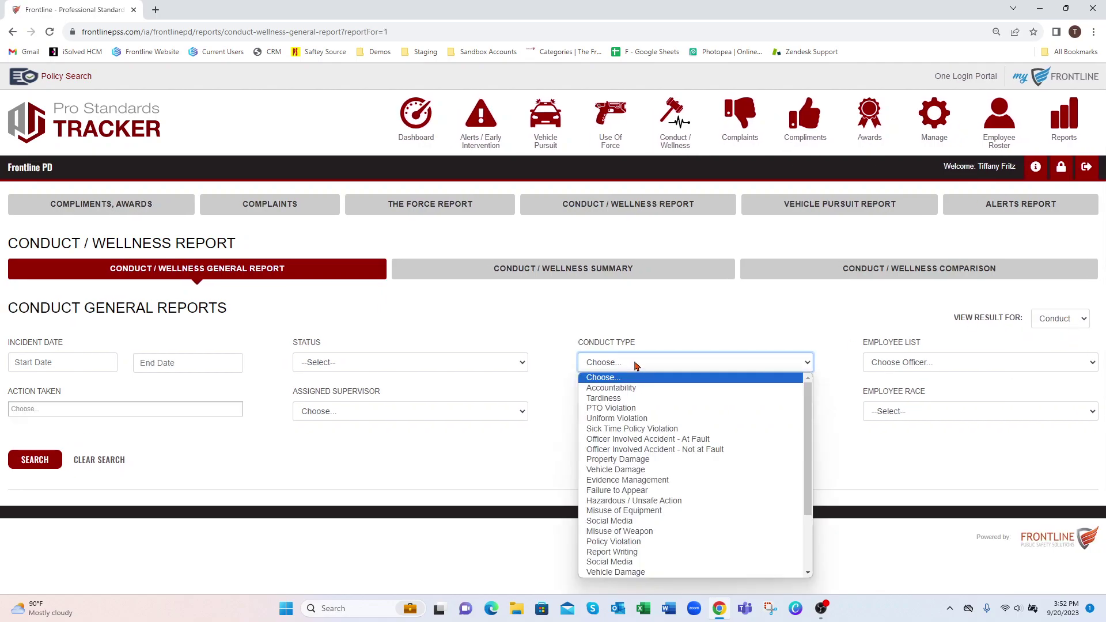
pyautogui.click(634, 399)
pyautogui.click(34, 460)
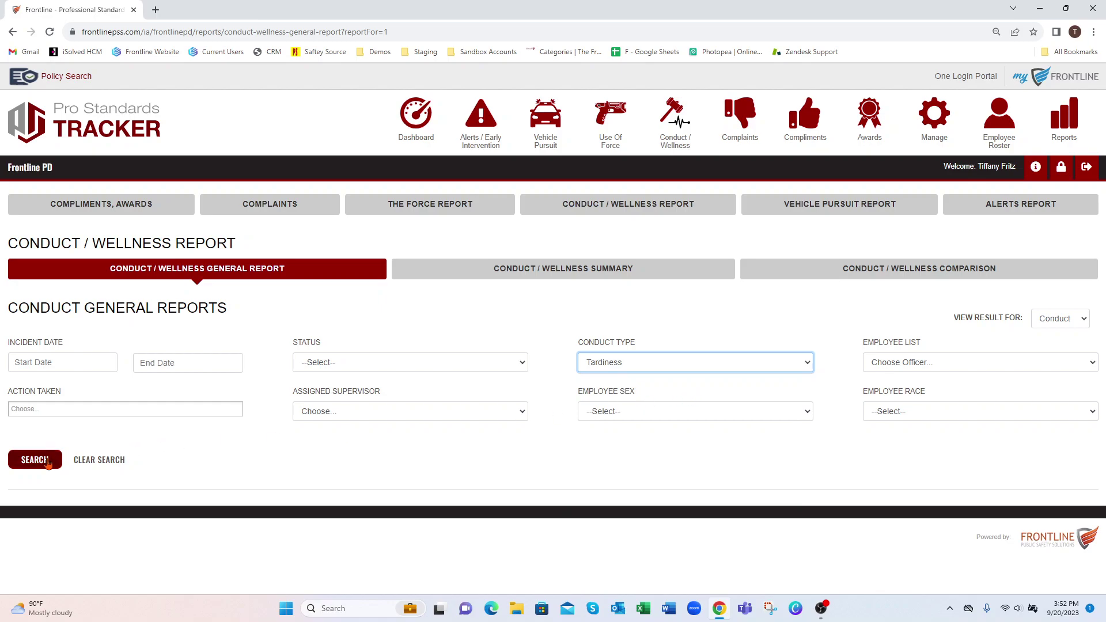
pyautogui.scroll(-2, 520, 429)
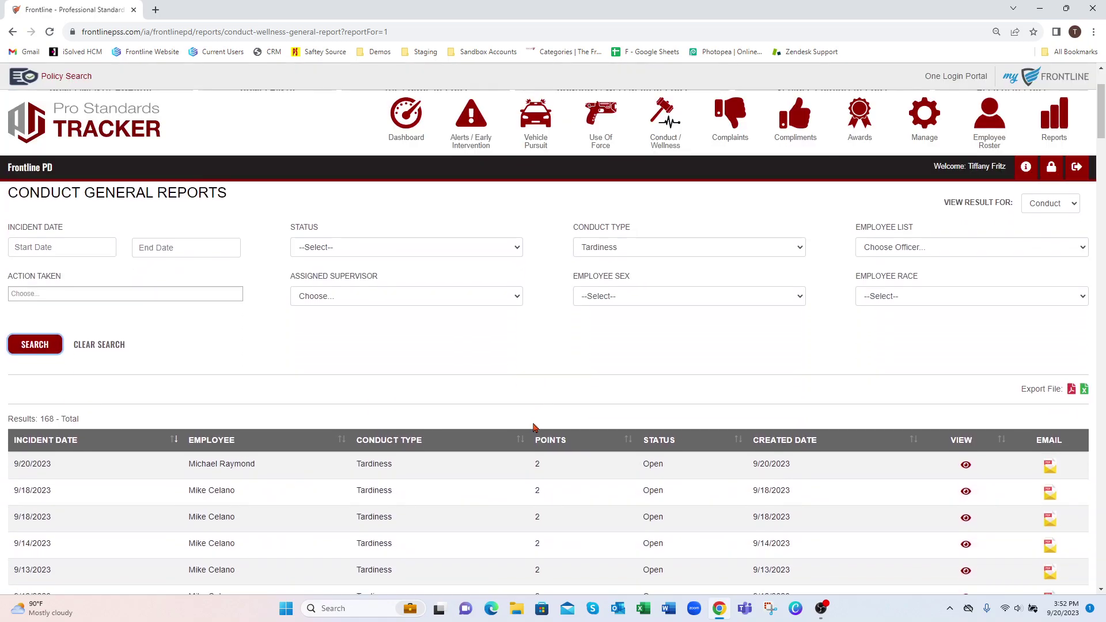
pyautogui.moveTo(39, 419); pyautogui.dragTo(111, 421)
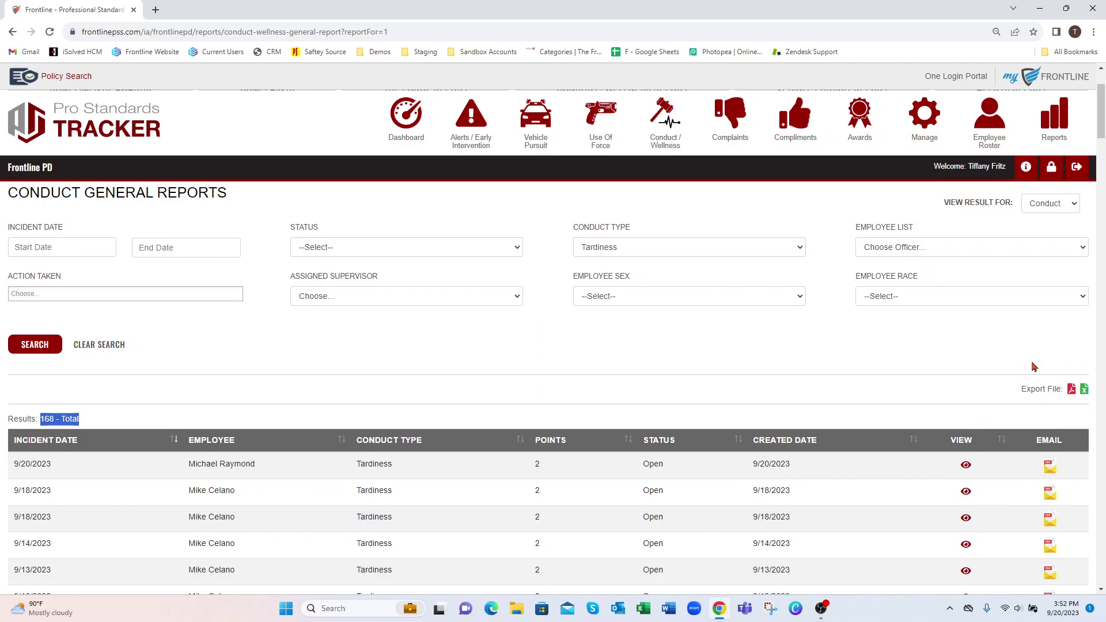
# Step: Narrow the Tardiness conduct search to the action taken Policy Review, run it and check the total number of results
pyautogui.scroll(1, 501, 397)
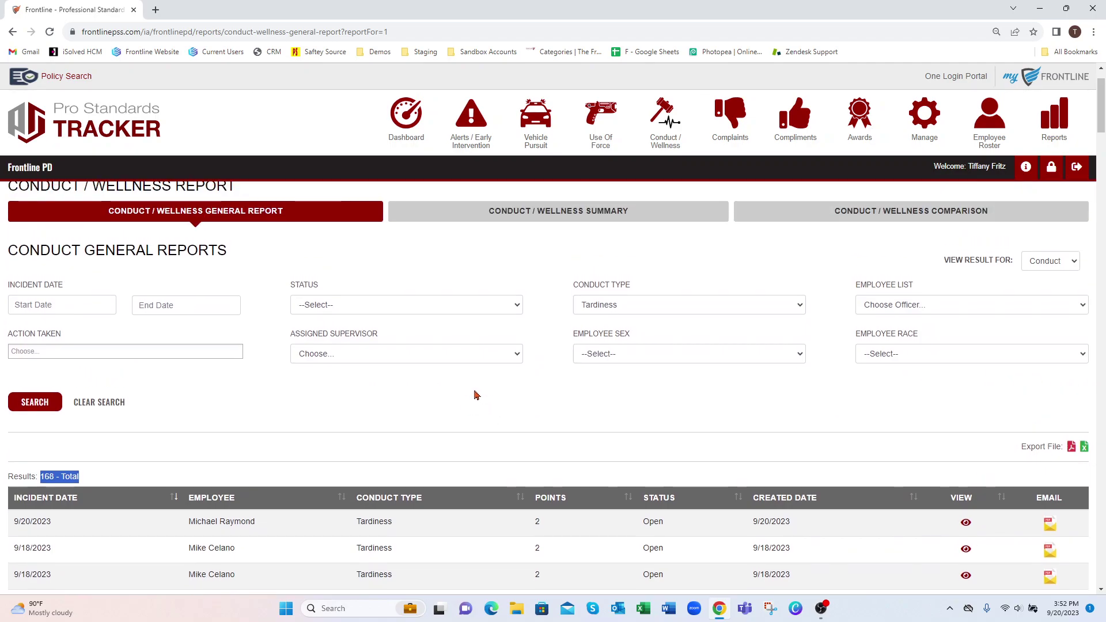
pyautogui.click(111, 352)
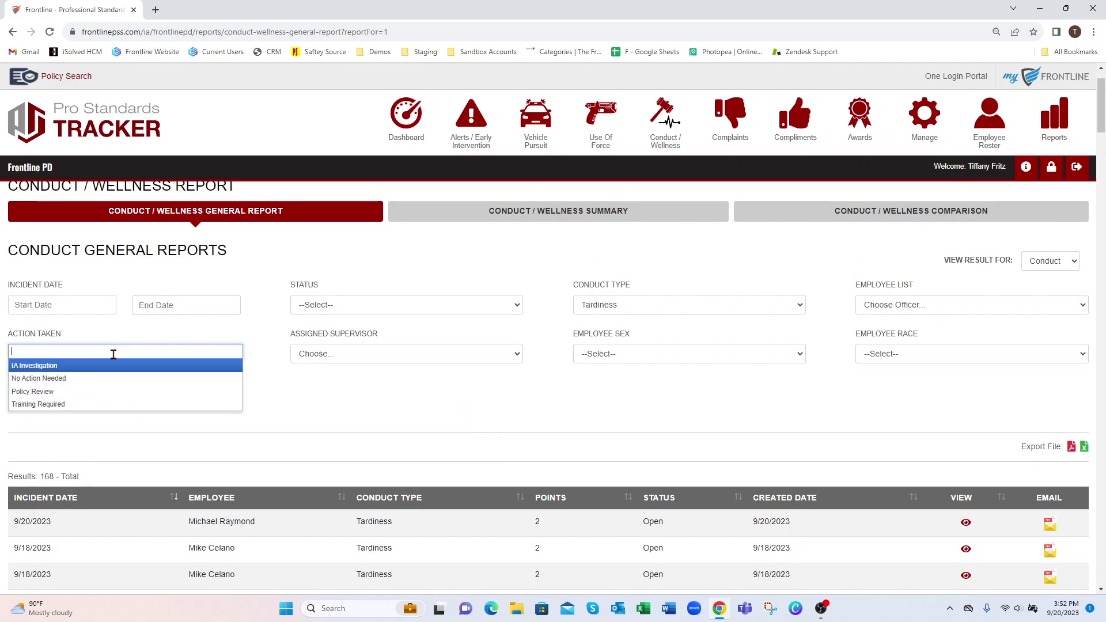
pyautogui.click(64, 390)
pyautogui.click(76, 352)
pyautogui.click(79, 390)
pyautogui.click(73, 351)
pyautogui.click(35, 401)
pyautogui.scroll(-2, 42, 424)
pyautogui.moveTo(37, 361); pyautogui.dragTo(104, 366)
# Step: Switch the general report results to Wellness, search for the wellness type Suicide Incident and check the total number of results
pyautogui.scroll(3, 867, 421)
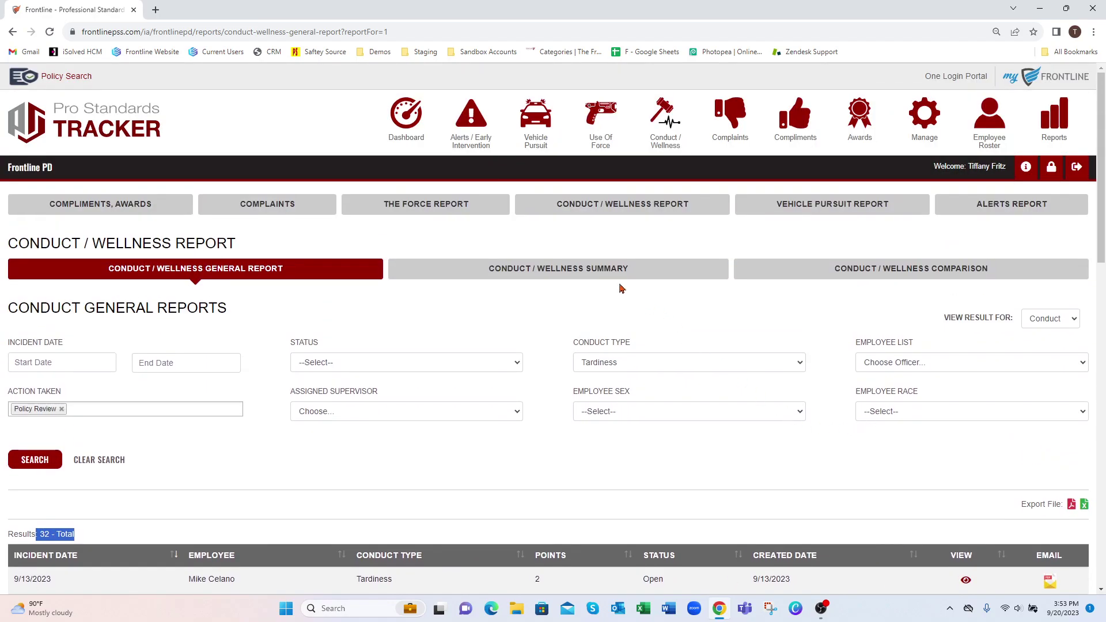
pyautogui.click(1050, 318)
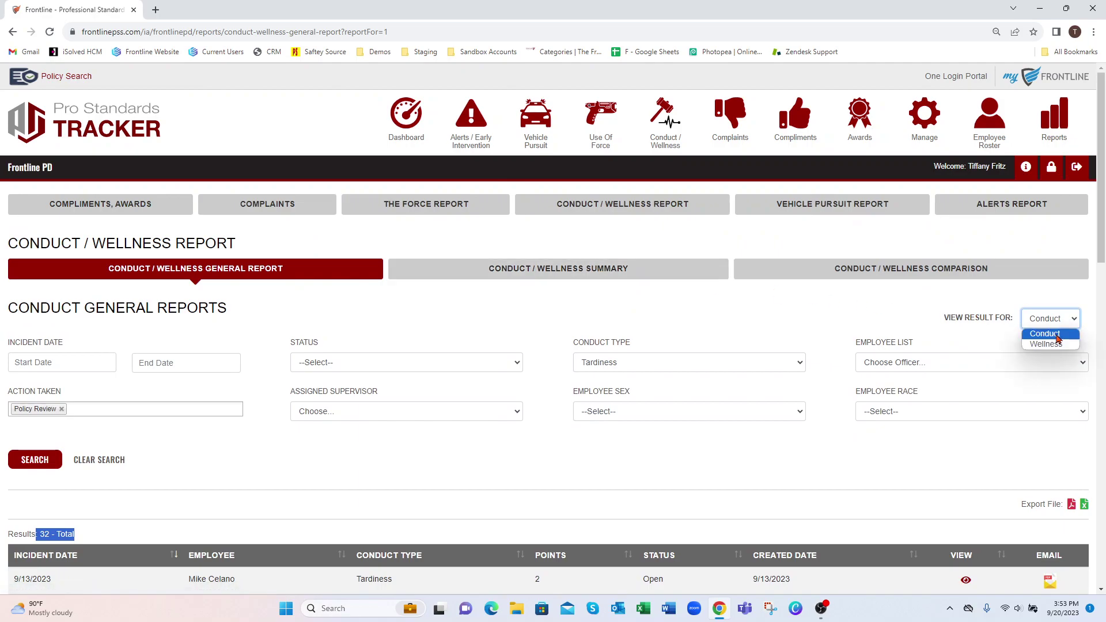
pyautogui.click(1060, 350)
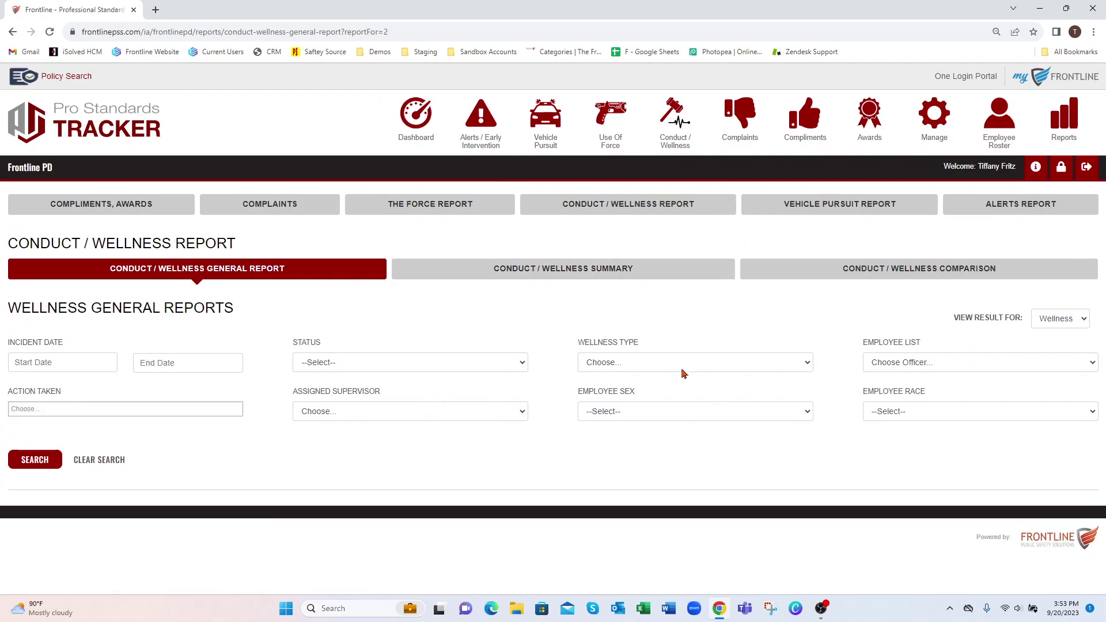
pyautogui.click(609, 364)
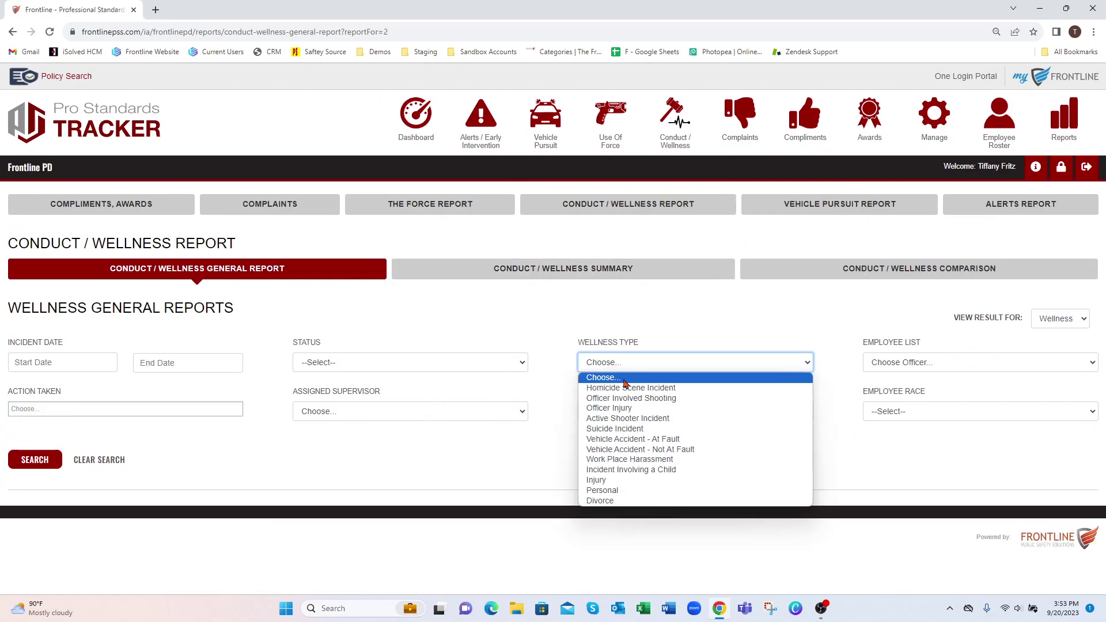
pyautogui.click(625, 430)
pyautogui.click(51, 464)
pyautogui.scroll(-2, 85, 467)
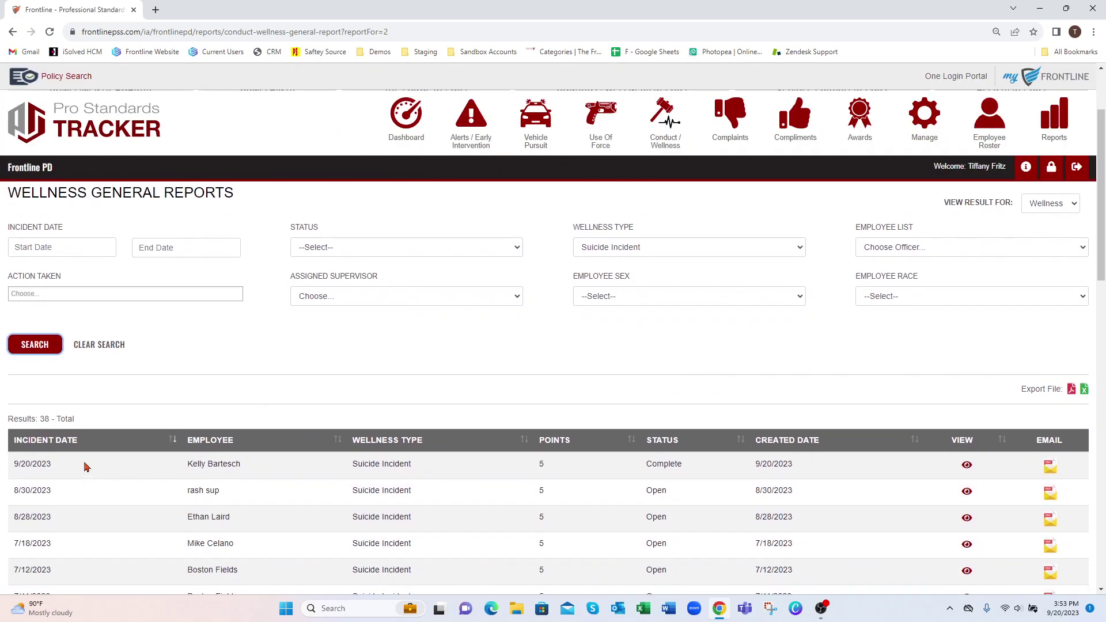
pyautogui.moveTo(27, 419); pyautogui.dragTo(101, 425)
# Step: Open the Conduct Summary and review its status, employee, conduct type and time frame filter options and the employee points list
pyautogui.scroll(2, 536, 454)
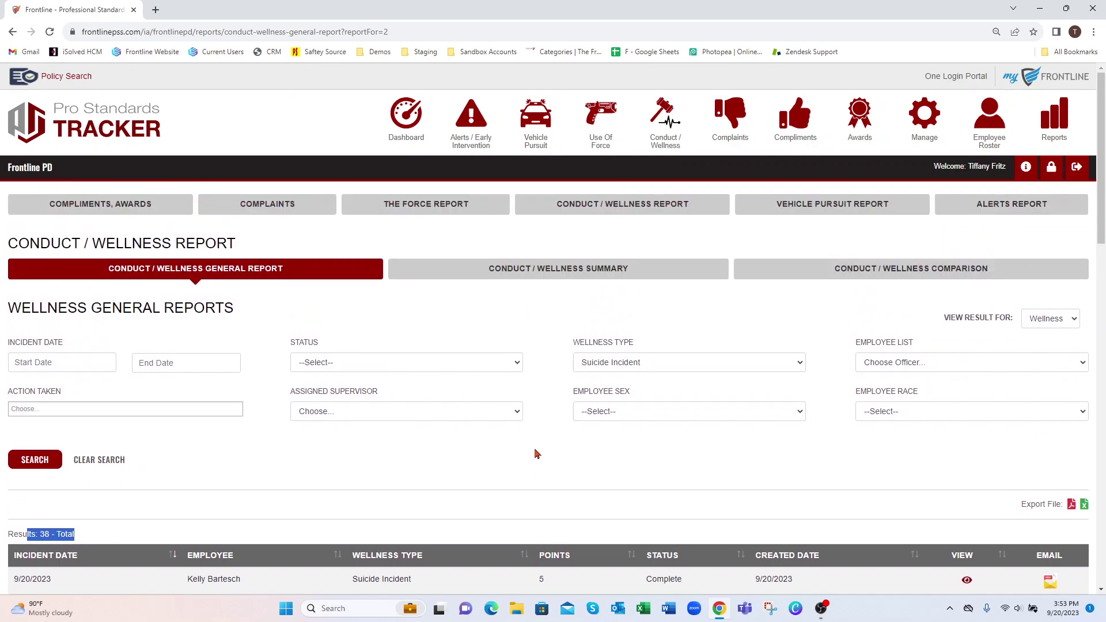
pyautogui.click(572, 275)
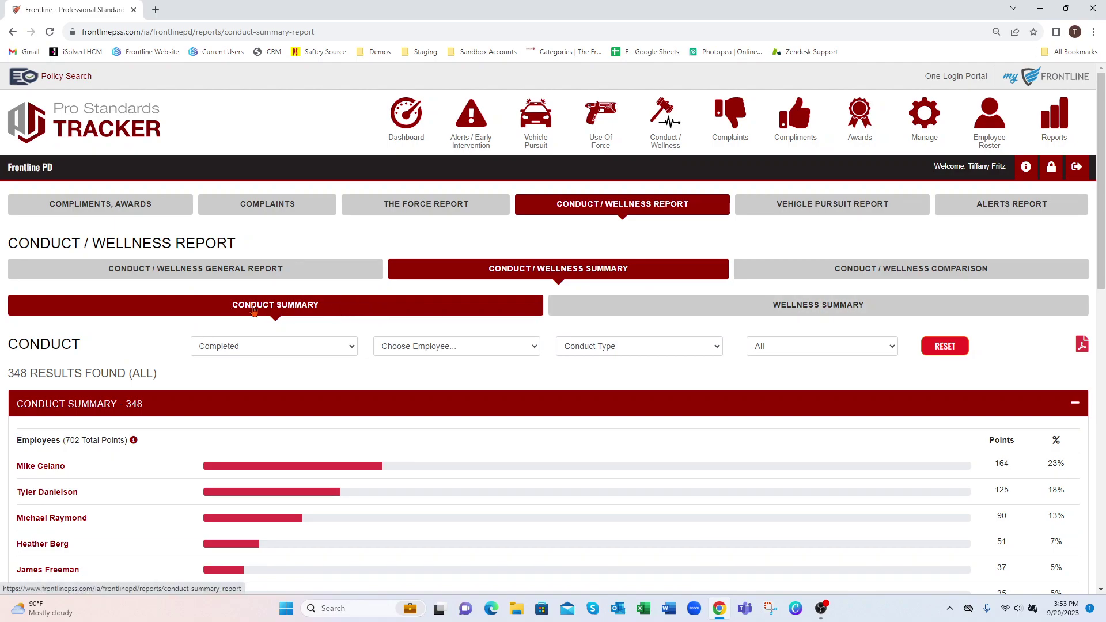
pyautogui.click(262, 348)
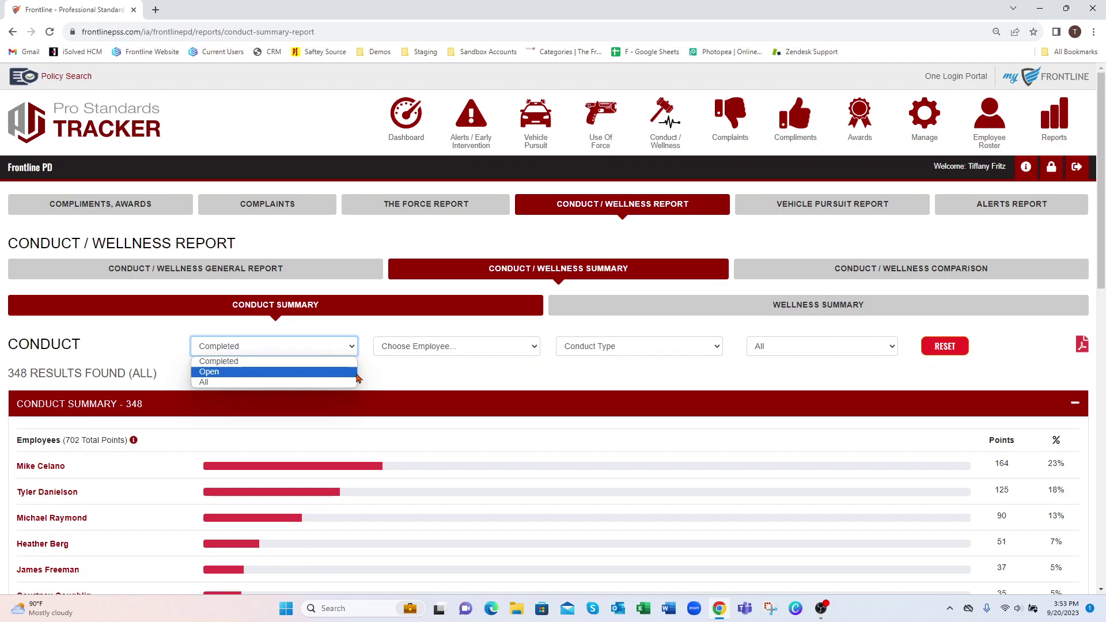
pyautogui.click(453, 351)
pyautogui.click(634, 350)
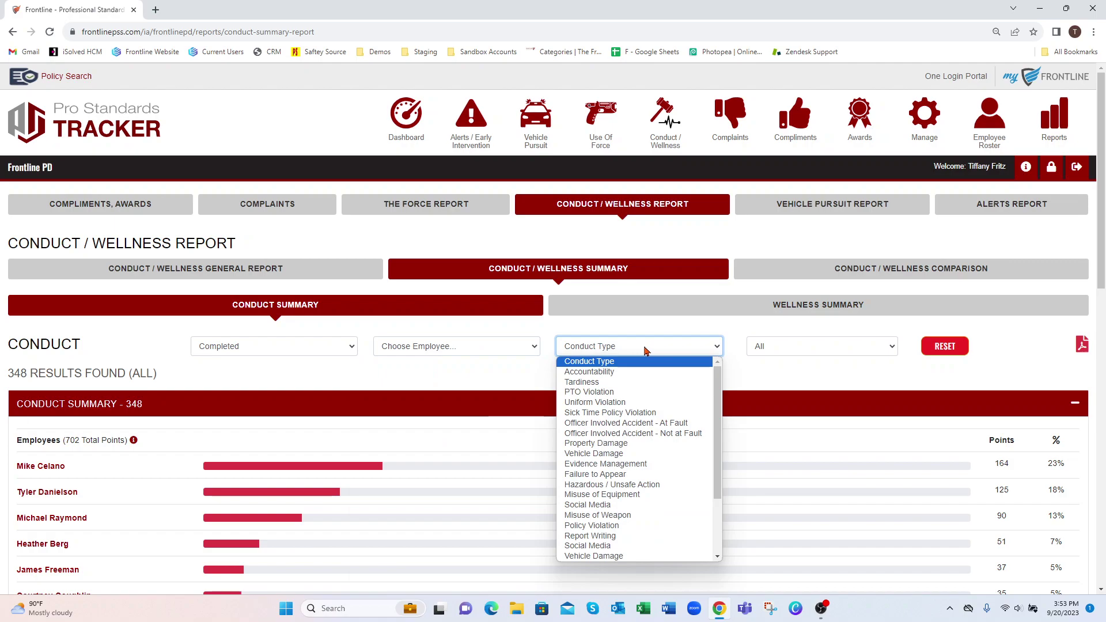
pyautogui.click(856, 350)
pyautogui.click(996, 384)
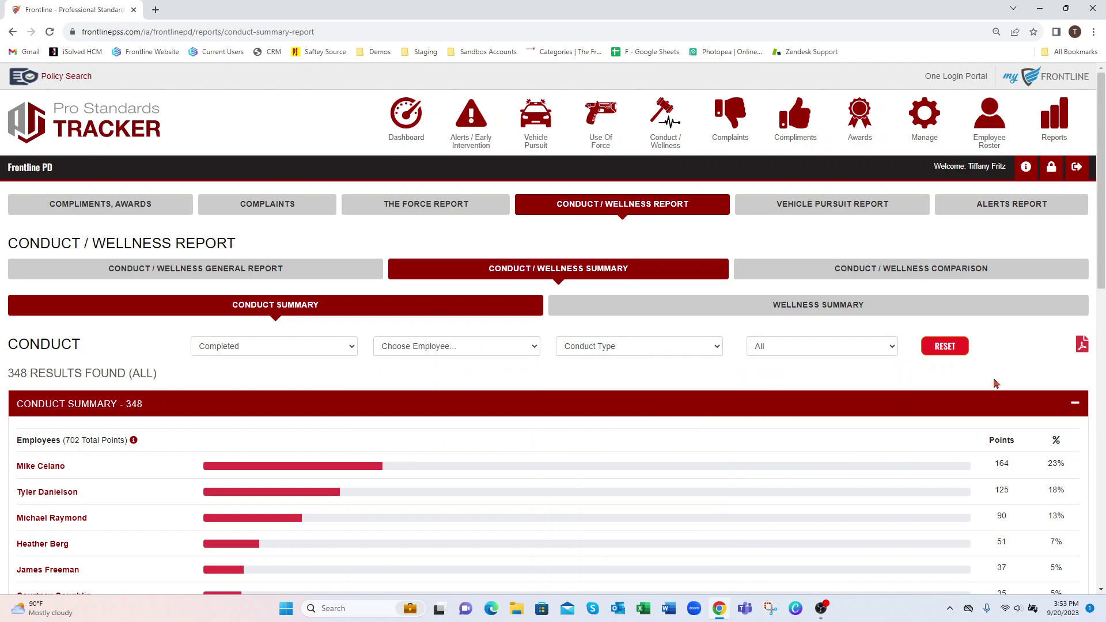
pyautogui.scroll(-3, 89, 476)
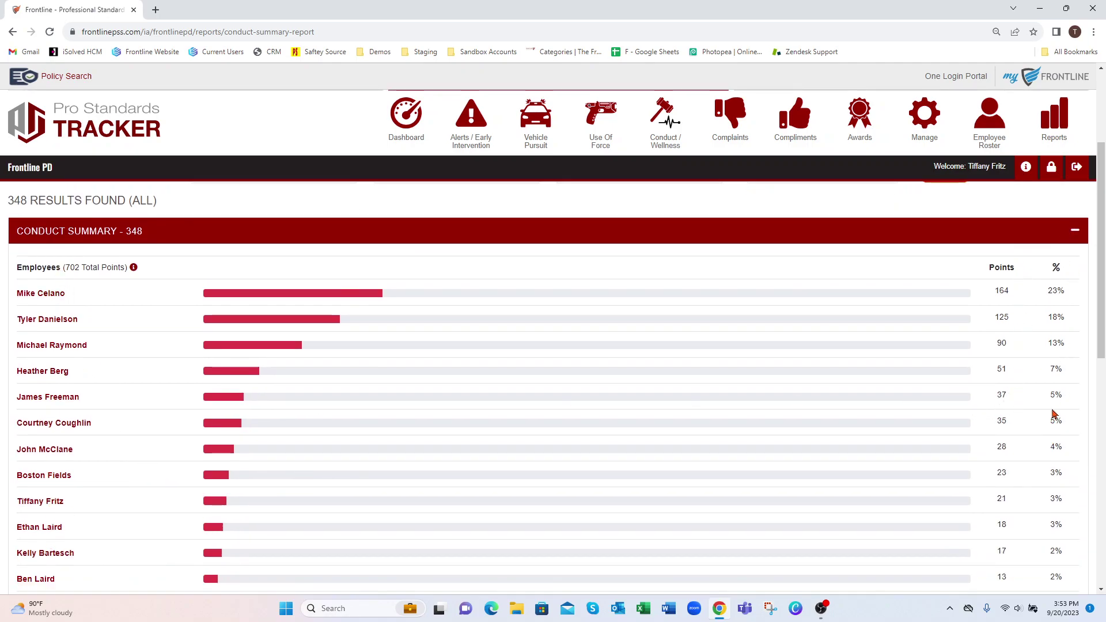
# Step: Open the conduct breakdown of the first listed employee, review its charts, incident list and conduct type totals, and close it
pyautogui.scroll(2, 1053, 414)
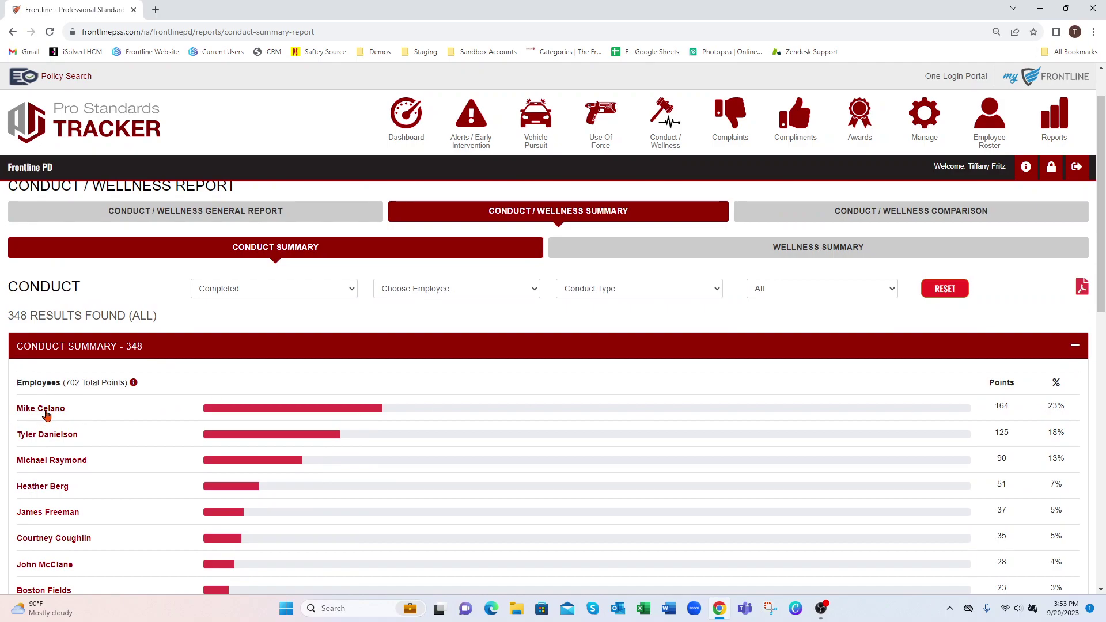
pyautogui.click(42, 410)
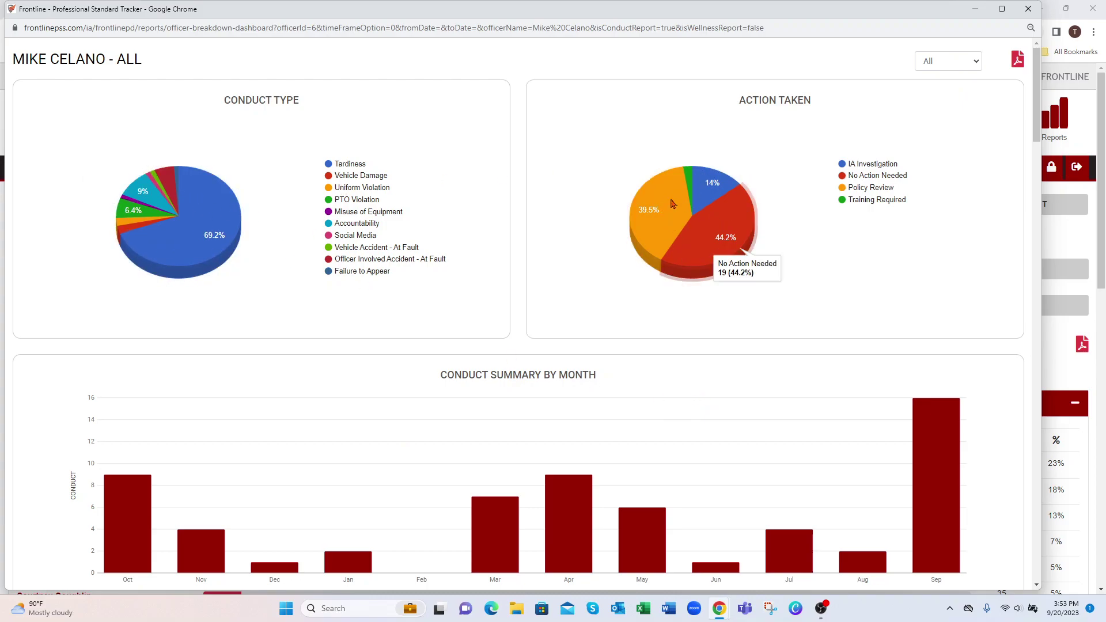
pyautogui.scroll(-2, 842, 317)
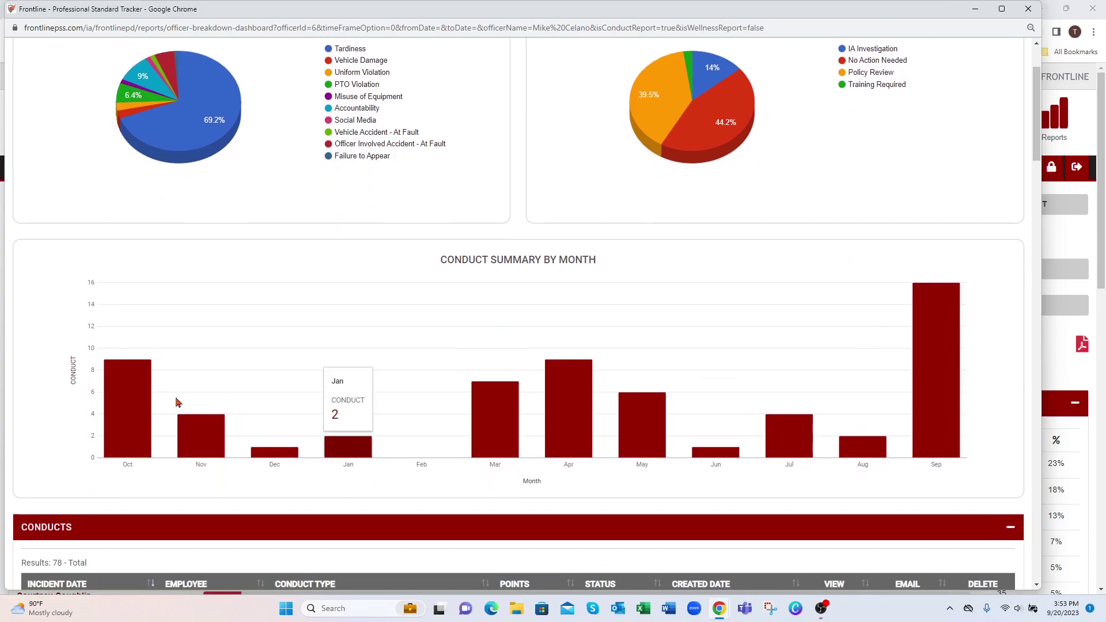
pyautogui.moveTo(1036, 129); pyautogui.dragTo(1030, 593)
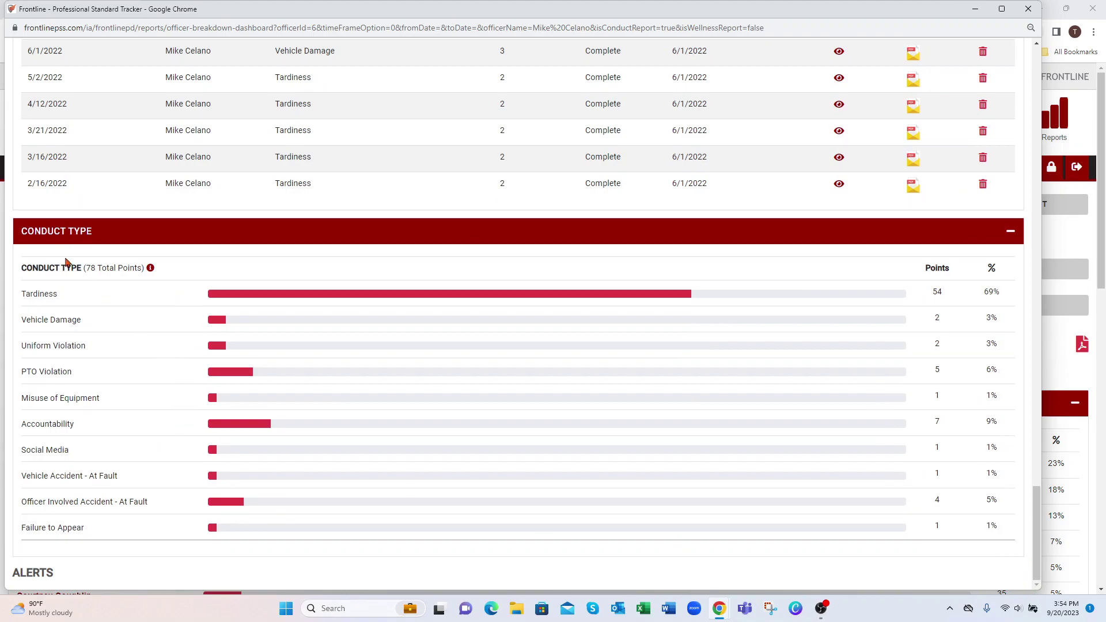
pyautogui.moveTo(1037, 507); pyautogui.dragTo(1031, 57)
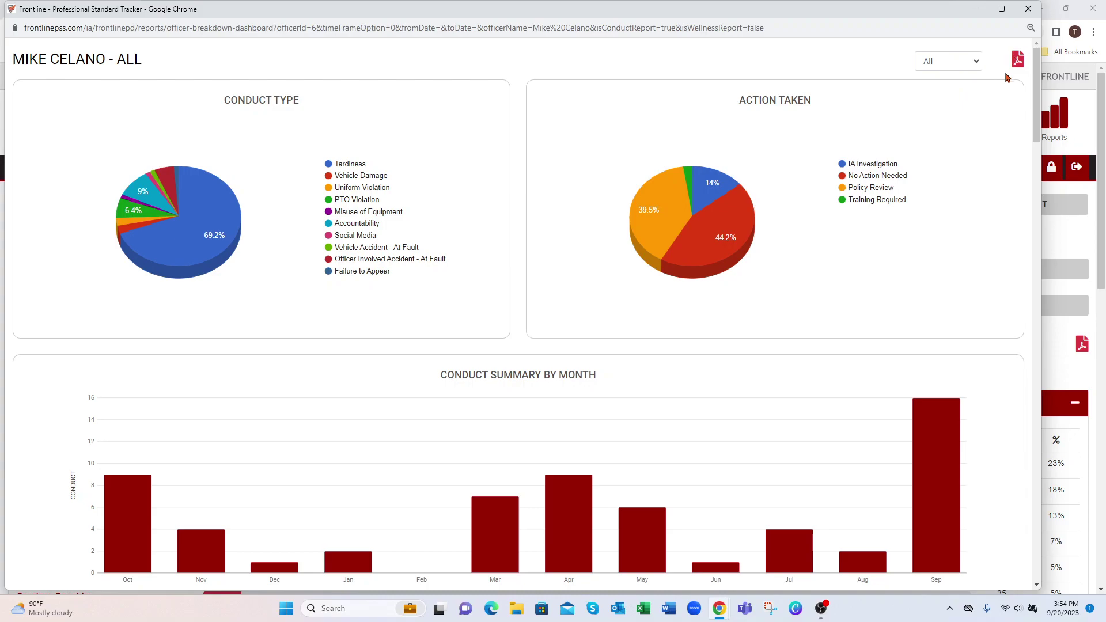
pyautogui.click(1029, 9)
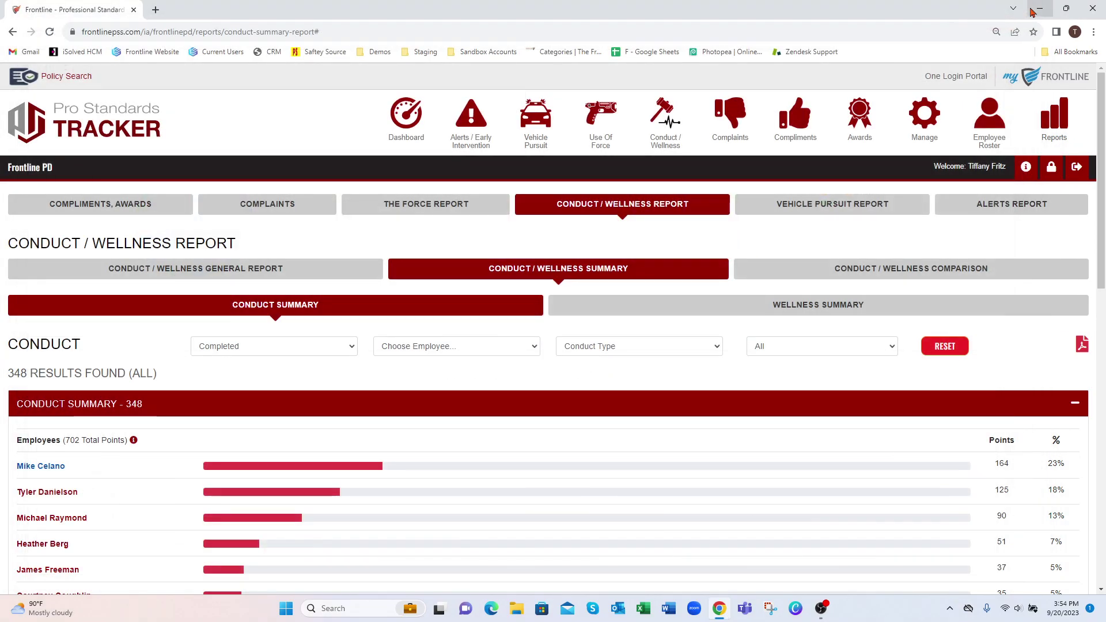
# Step: Open the Wellness Summary and review its status, employee, wellness type and time frame filter options and the employee points list
pyautogui.click(825, 316)
pyautogui.scroll(-1, 530, 363)
pyautogui.click(266, 289)
pyautogui.click(455, 289)
pyautogui.click(639, 289)
pyautogui.click(799, 293)
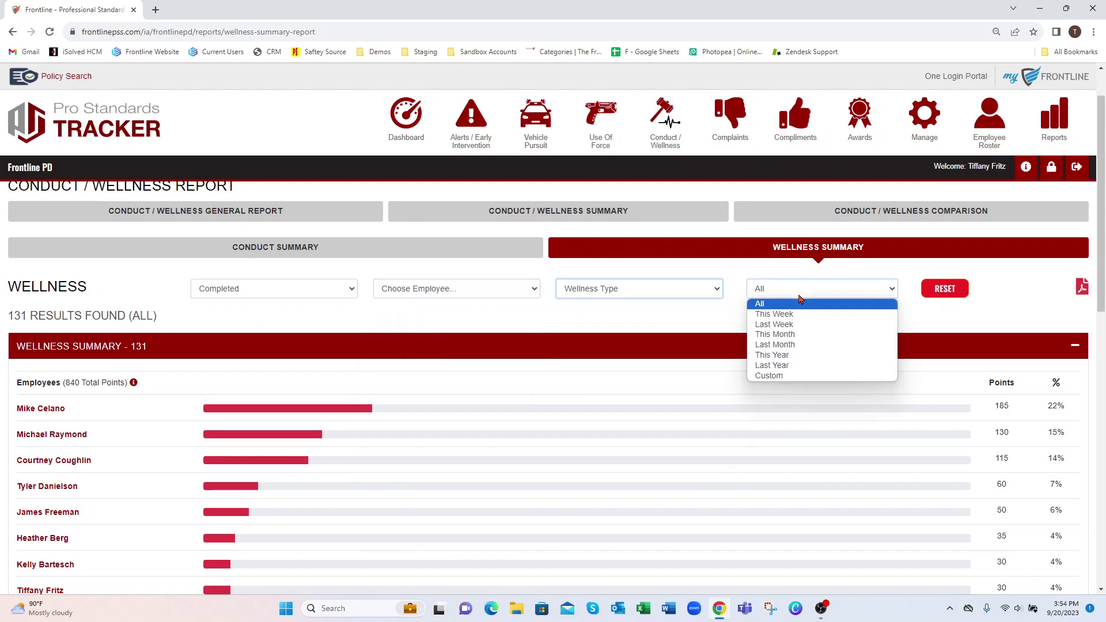
pyautogui.scroll(-1, 62, 341)
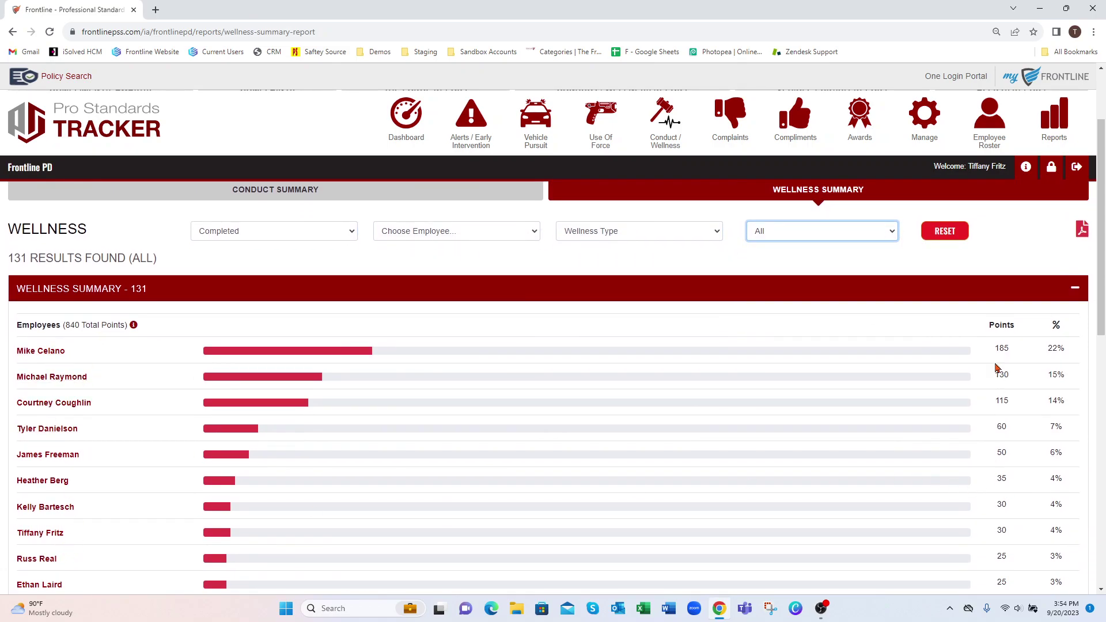
# Step: Open the wellness breakdown of the first listed employee, review its wellness type, action taken and monthly charts, and close it
pyautogui.click(53, 351)
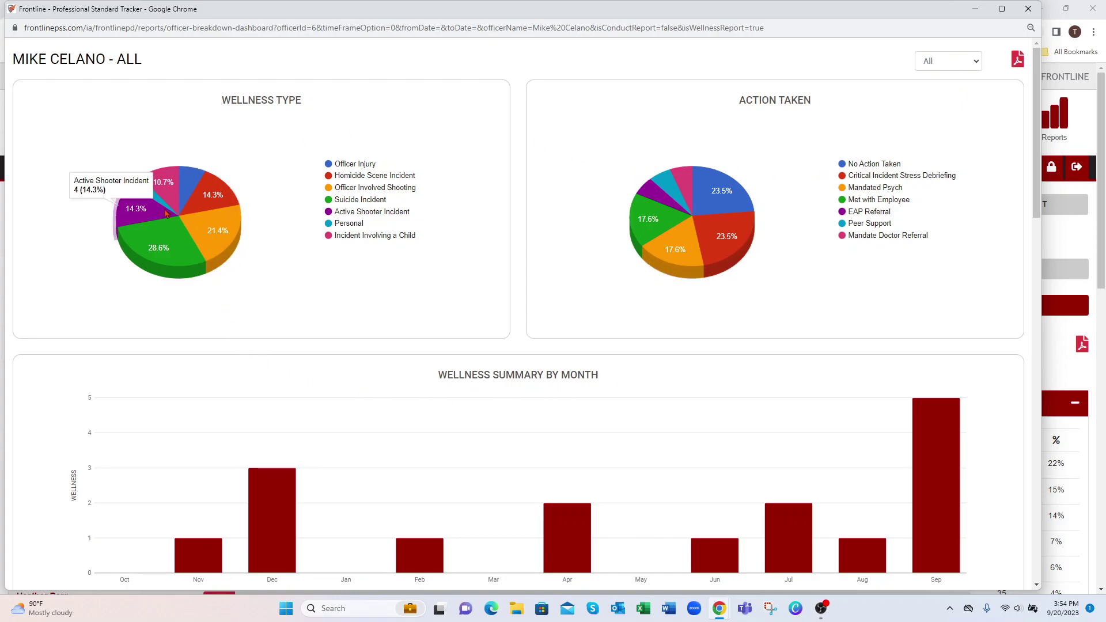
pyautogui.moveTo(176, 184)
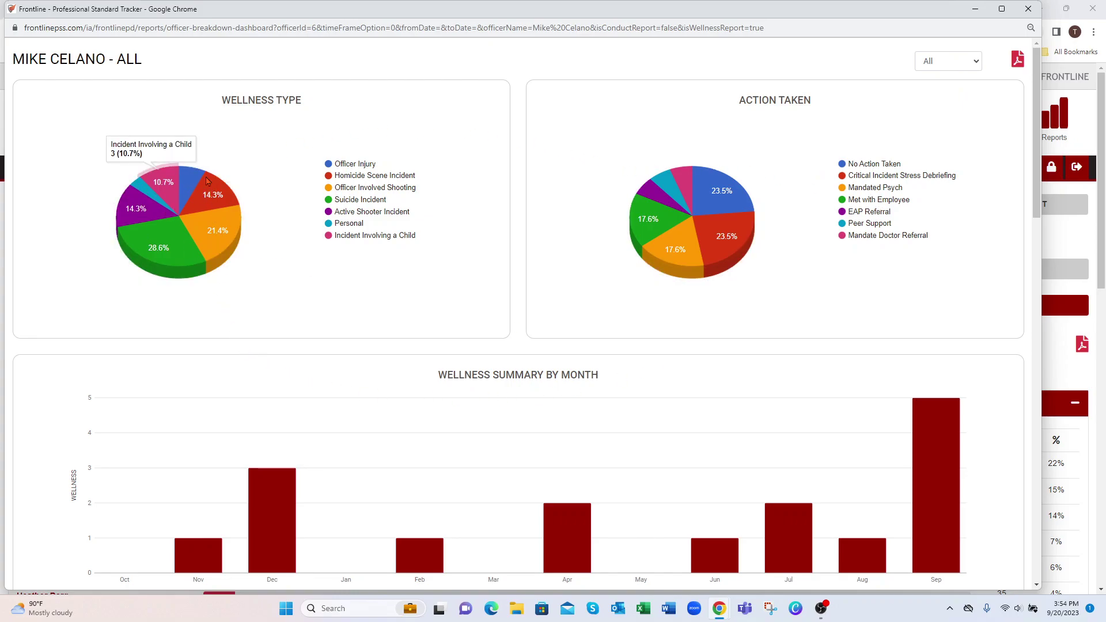
pyautogui.scroll(-2, 1013, 248)
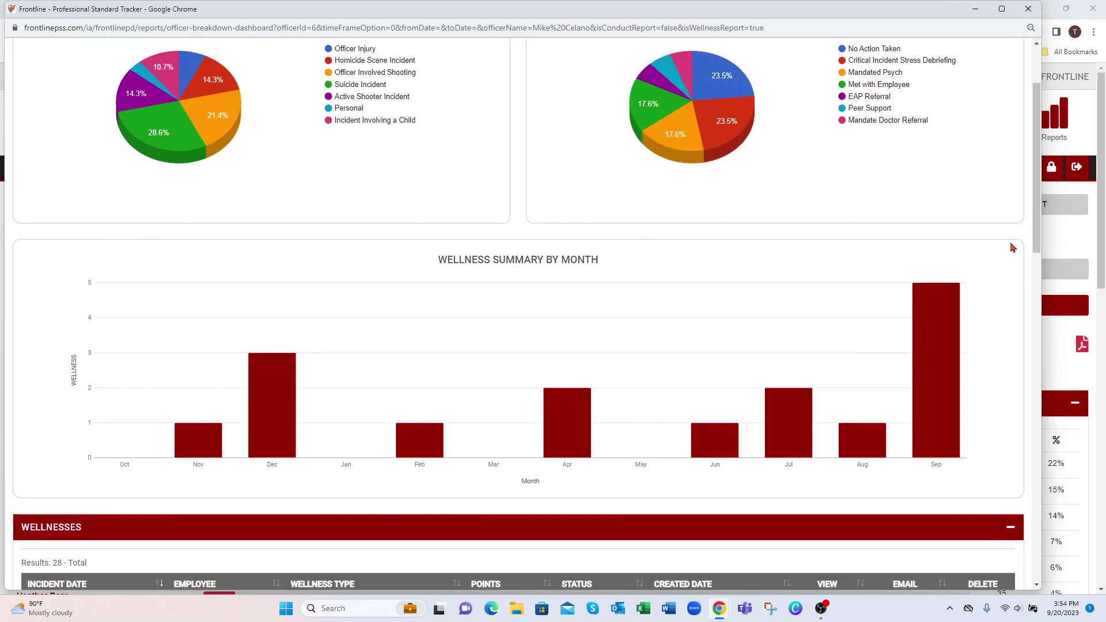
pyautogui.moveTo(1036, 182); pyautogui.dragTo(1035, 41)
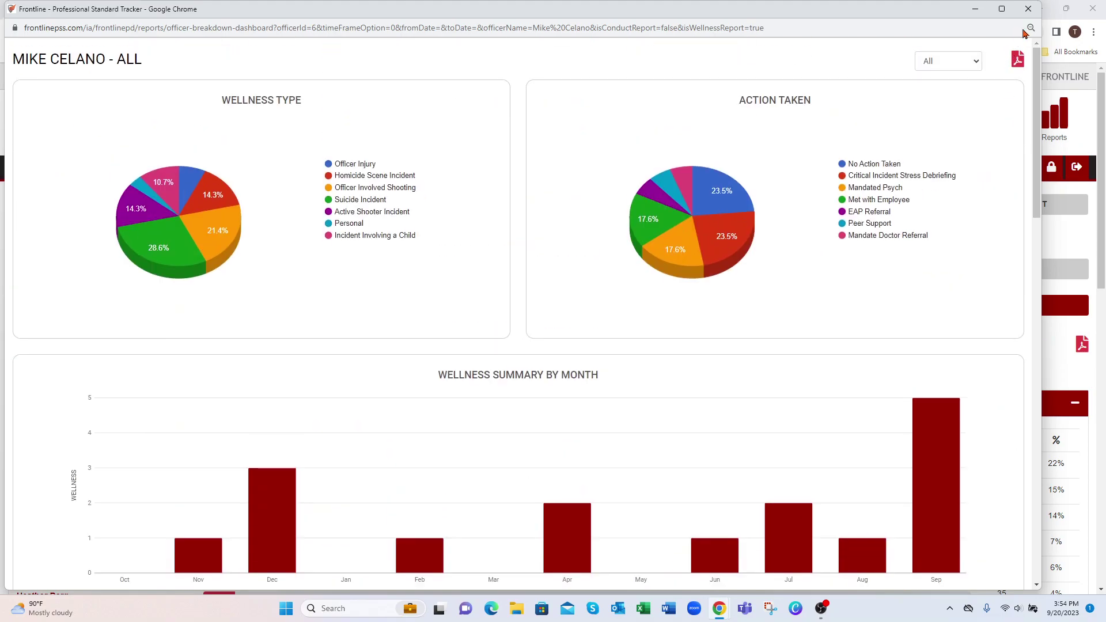
pyautogui.click(1029, 9)
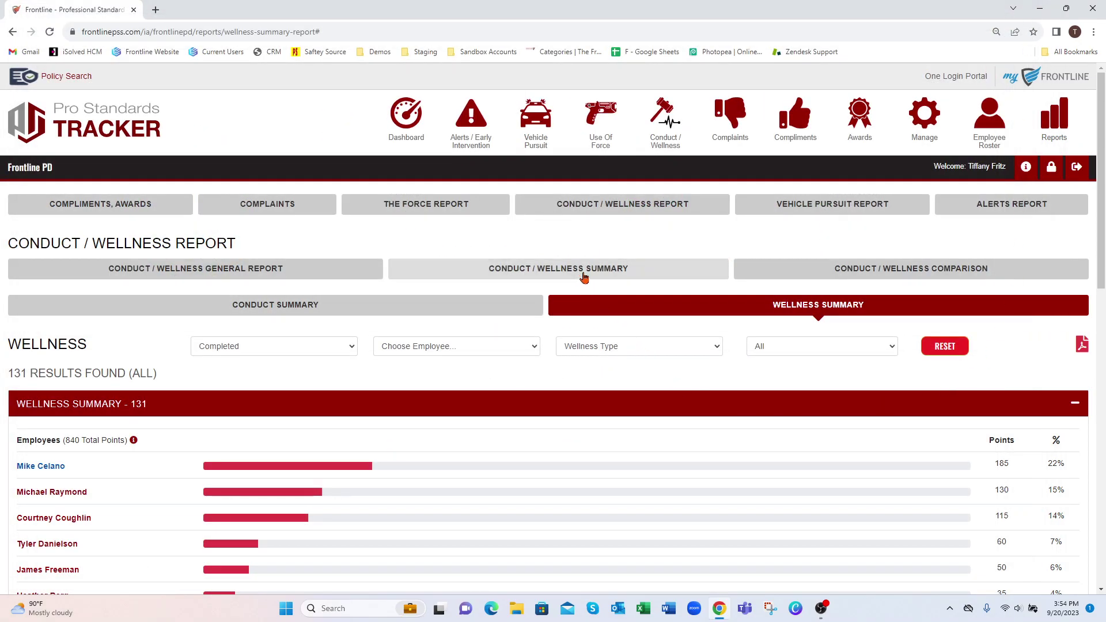
# Step: Open the Conduct / Wellness Comparison report and review its employee, time frame and sort order options and its colour legend
pyautogui.click(983, 277)
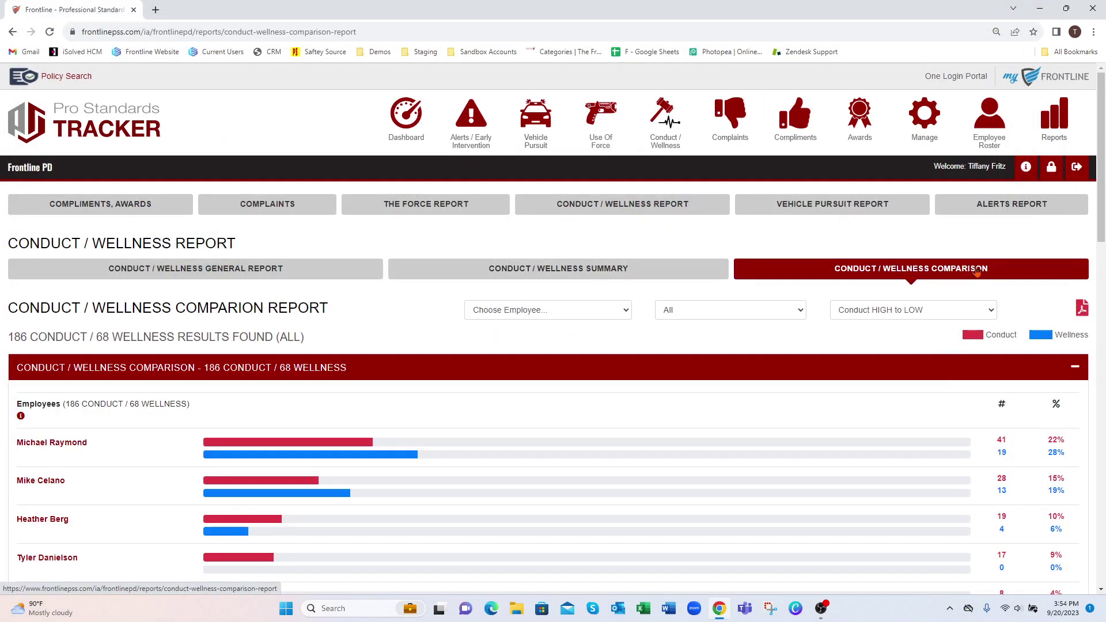
pyautogui.click(540, 310)
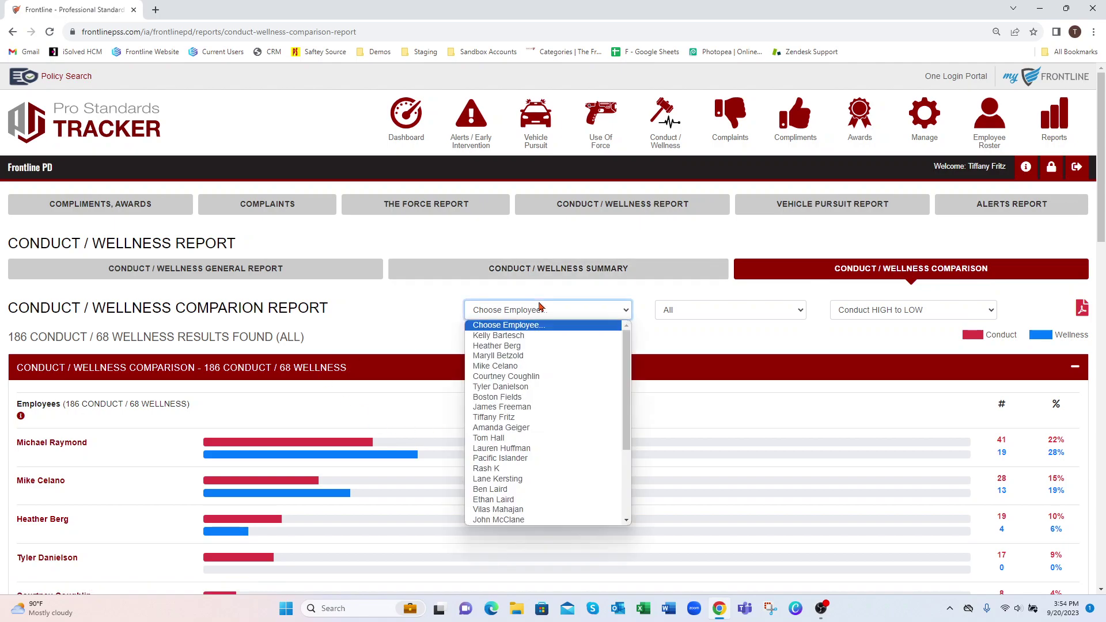
pyautogui.click(735, 311)
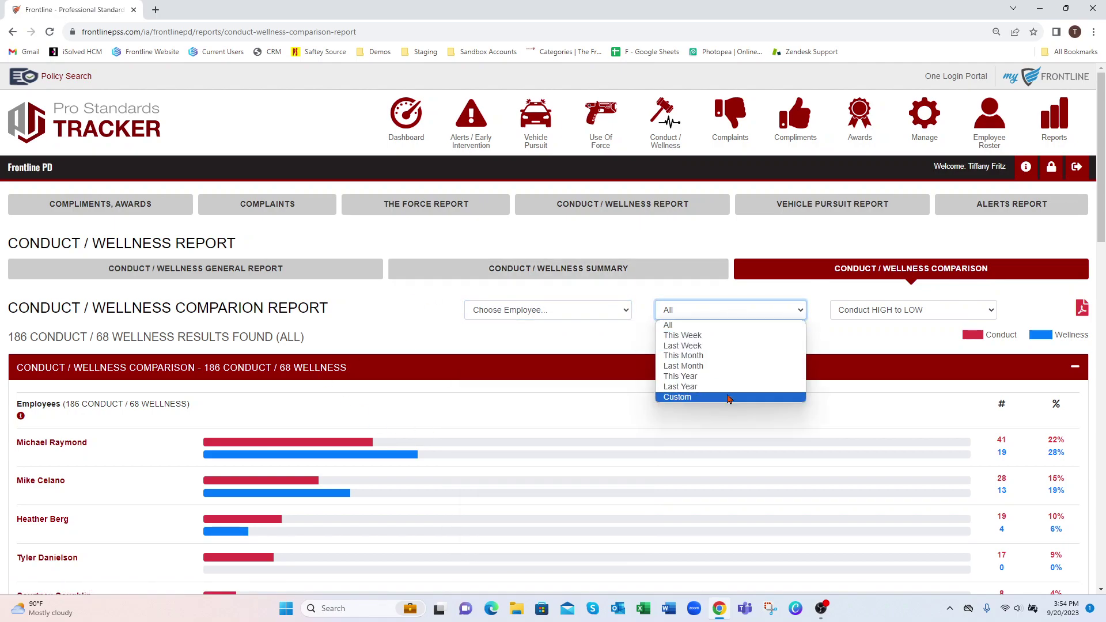
pyautogui.click(862, 342)
pyautogui.click(872, 313)
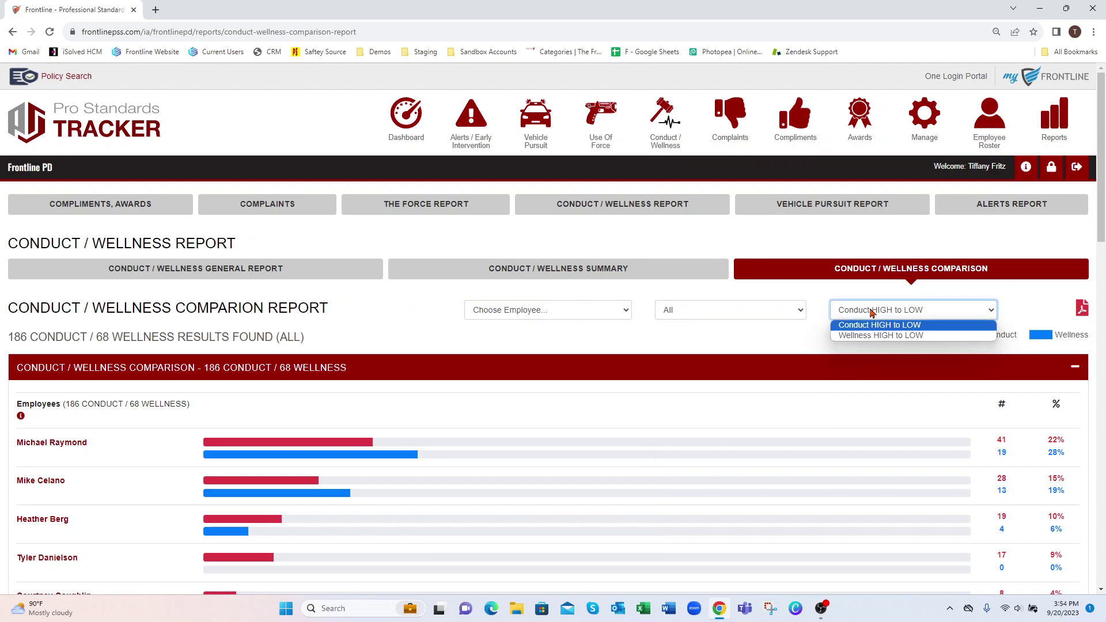
pyautogui.click(818, 340)
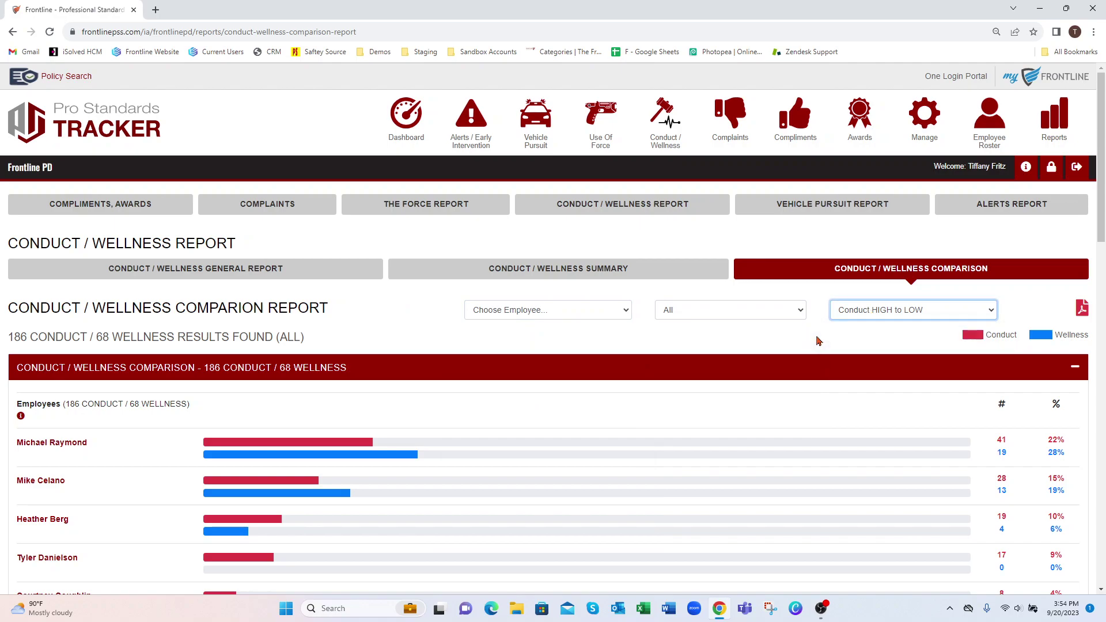
pyautogui.moveTo(1021, 337); pyautogui.dragTo(959, 341)
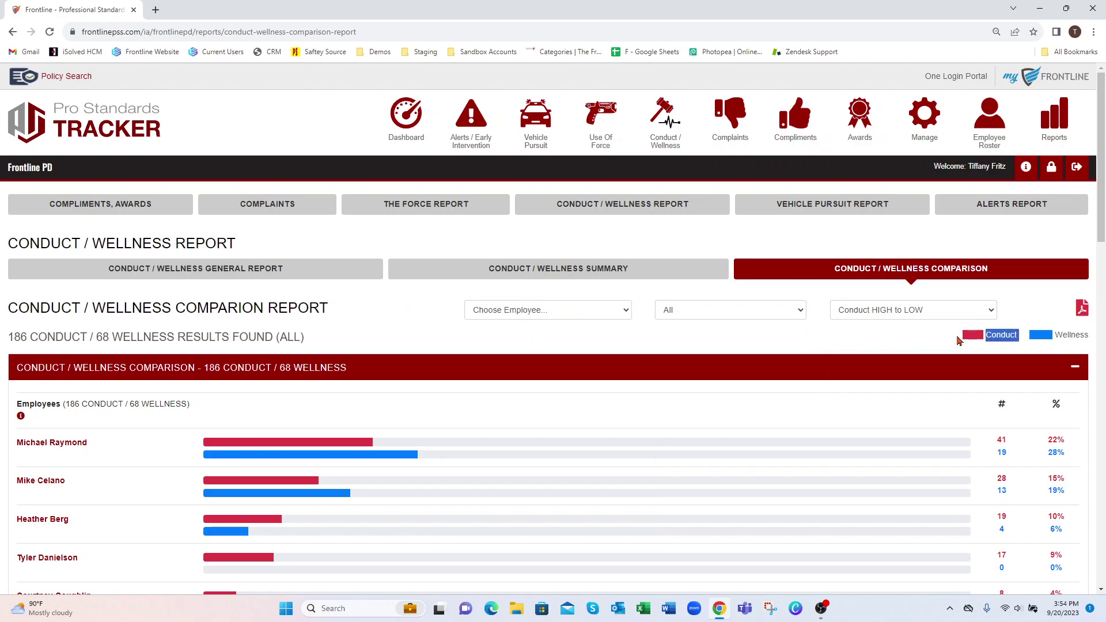
pyautogui.moveTo(1064, 336); pyautogui.dragTo(1081, 338)
# Step: Open the breakdown of the first employee in the comparison list and switch it from Conduct to Wellness
pyautogui.scroll(-3, 466, 379)
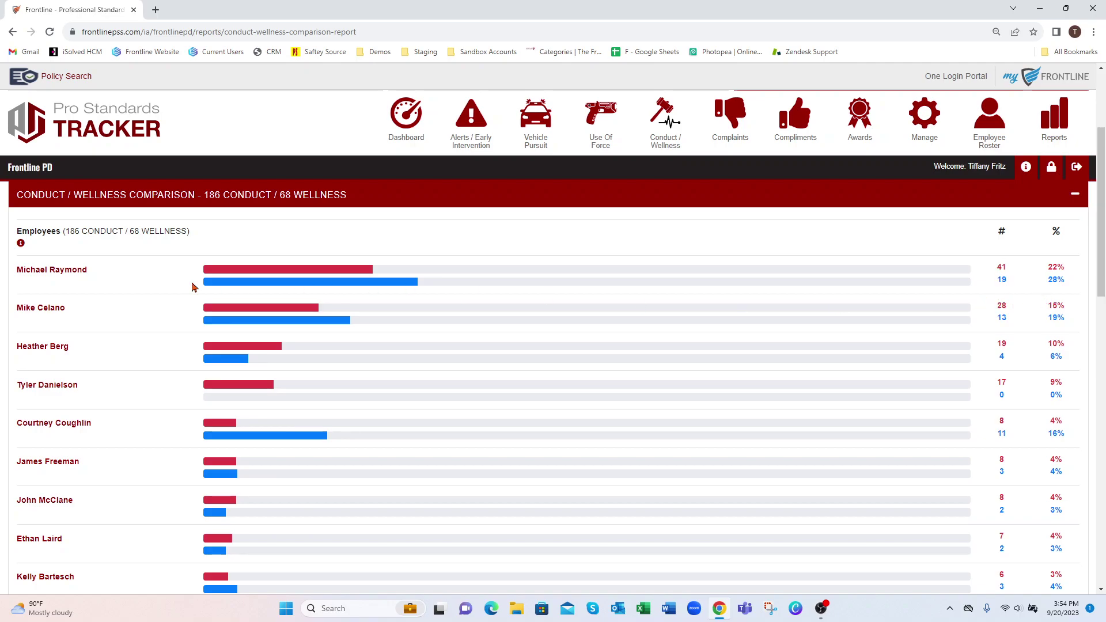
pyautogui.click(68, 271)
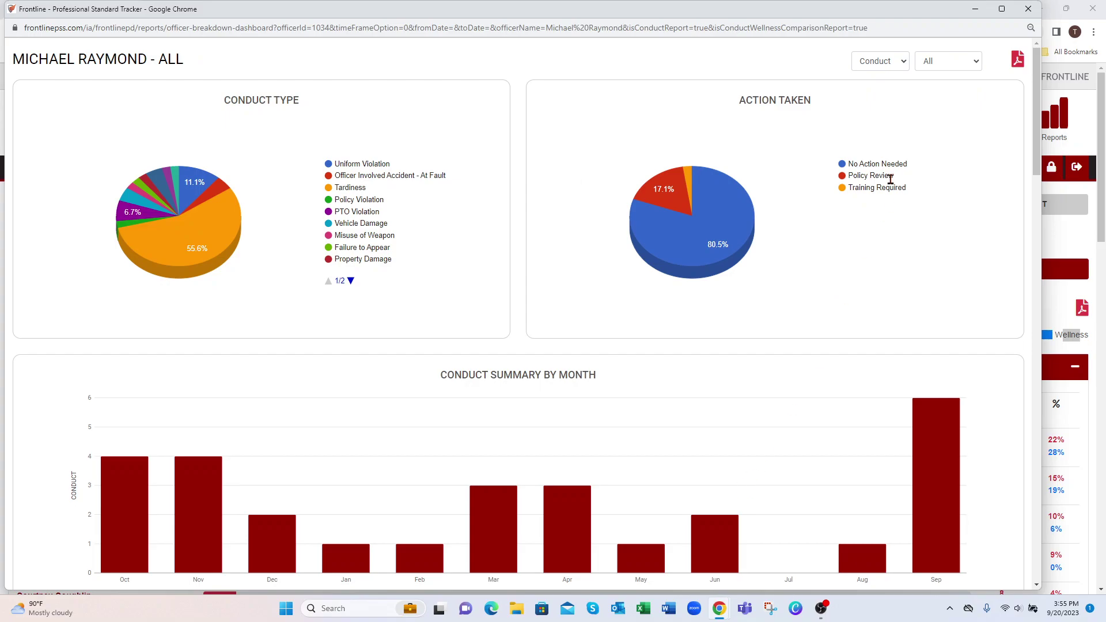
pyautogui.click(880, 61)
pyautogui.click(878, 86)
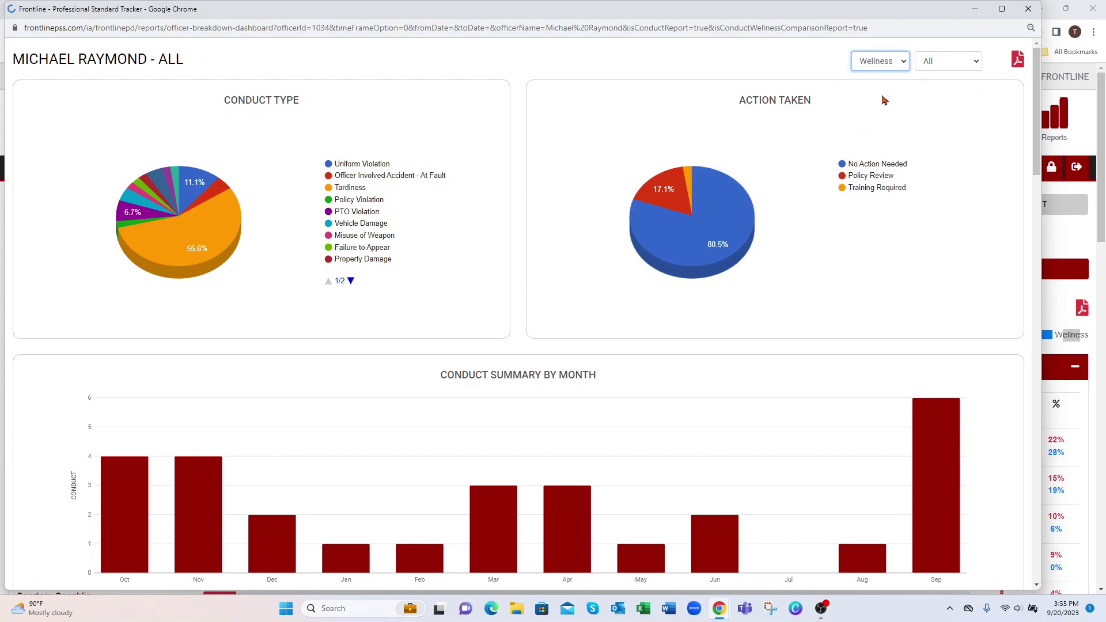
# Step: Review the time frame options of the employee's wellness breakdown, switch it back to Conduct, and close the breakdown
pyautogui.click(956, 62)
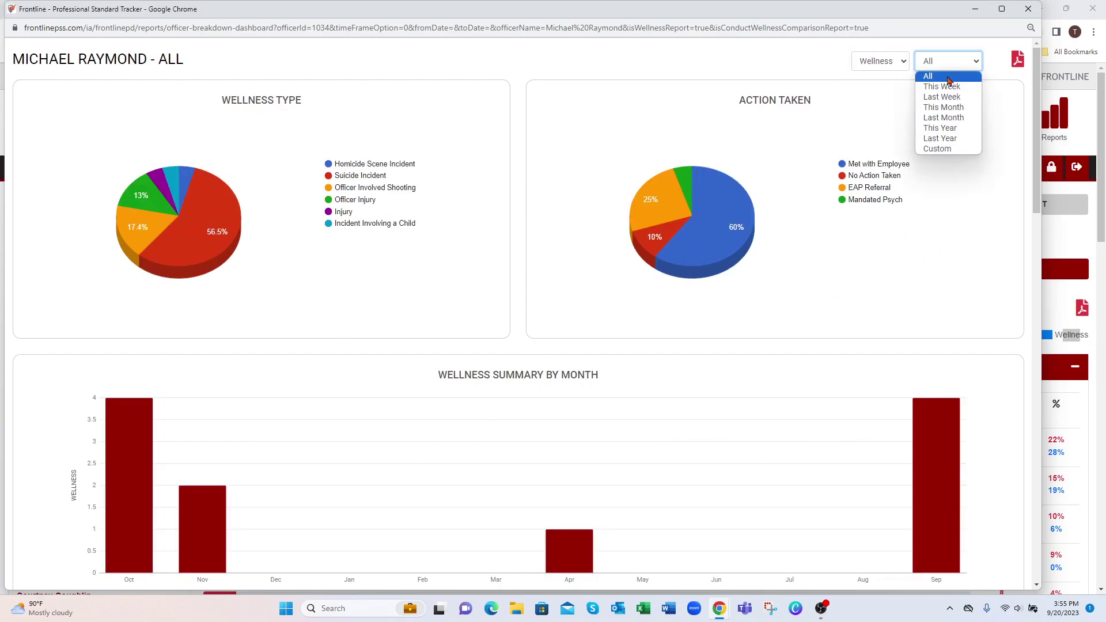
pyautogui.click(719, 60)
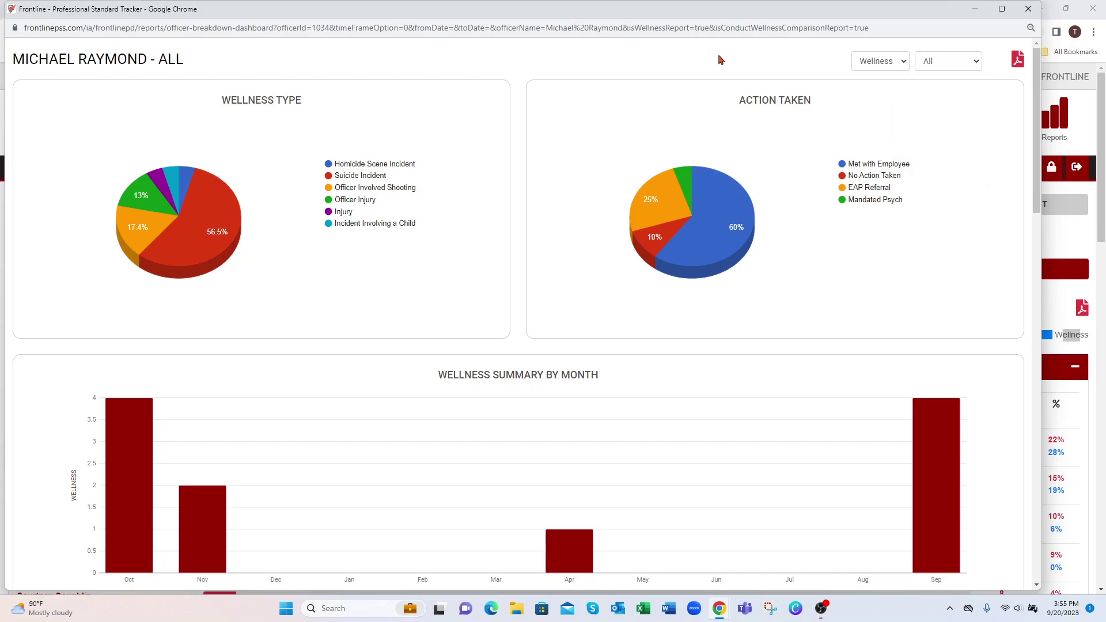
pyautogui.click(880, 65)
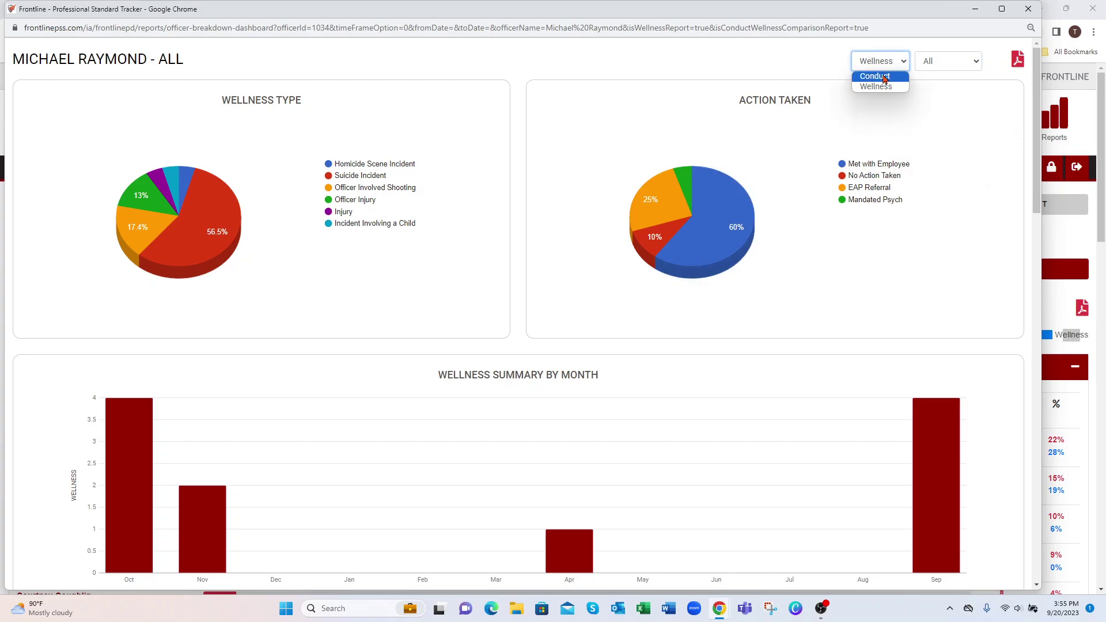
pyautogui.click(878, 75)
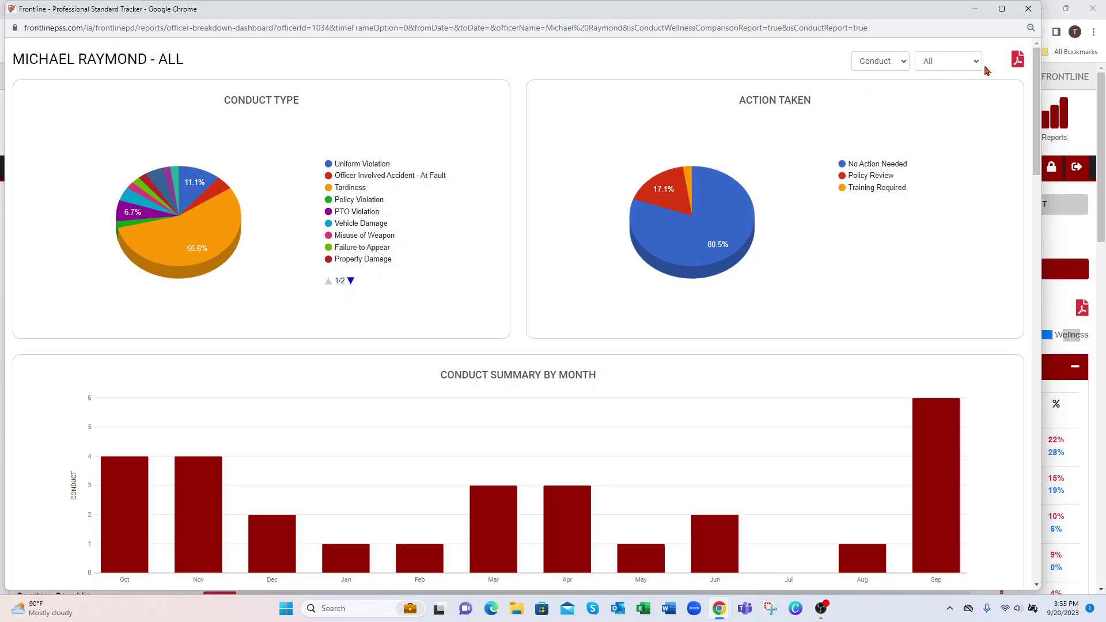
pyautogui.click(1029, 10)
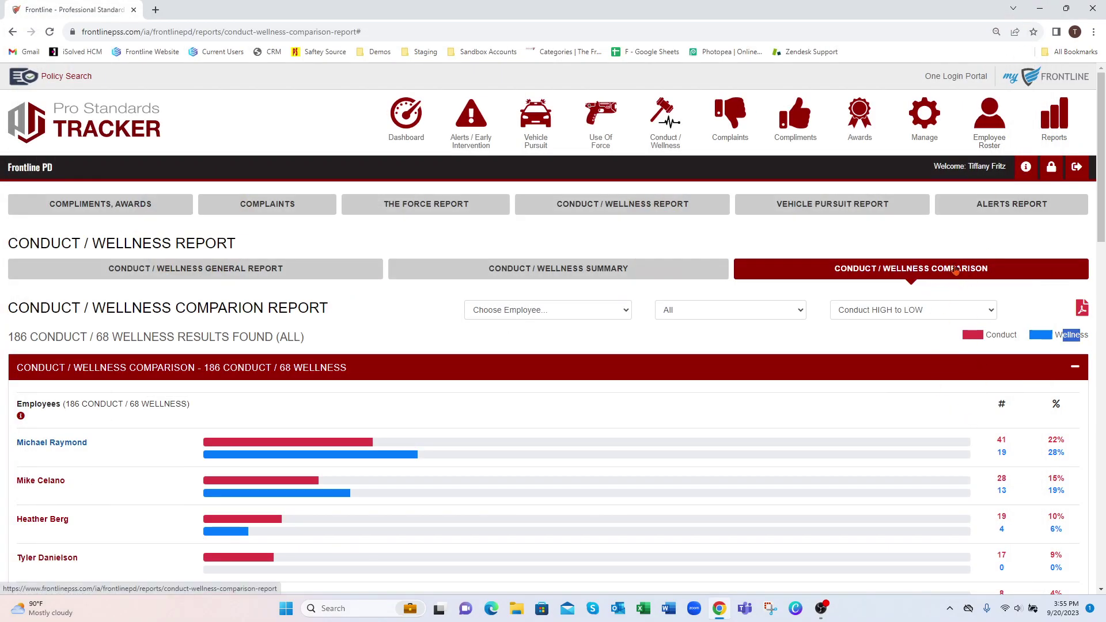
# Step: Open the Alerts Report and search for Use of Force alerts with the disposition IA Investigation
pyautogui.click(1021, 204)
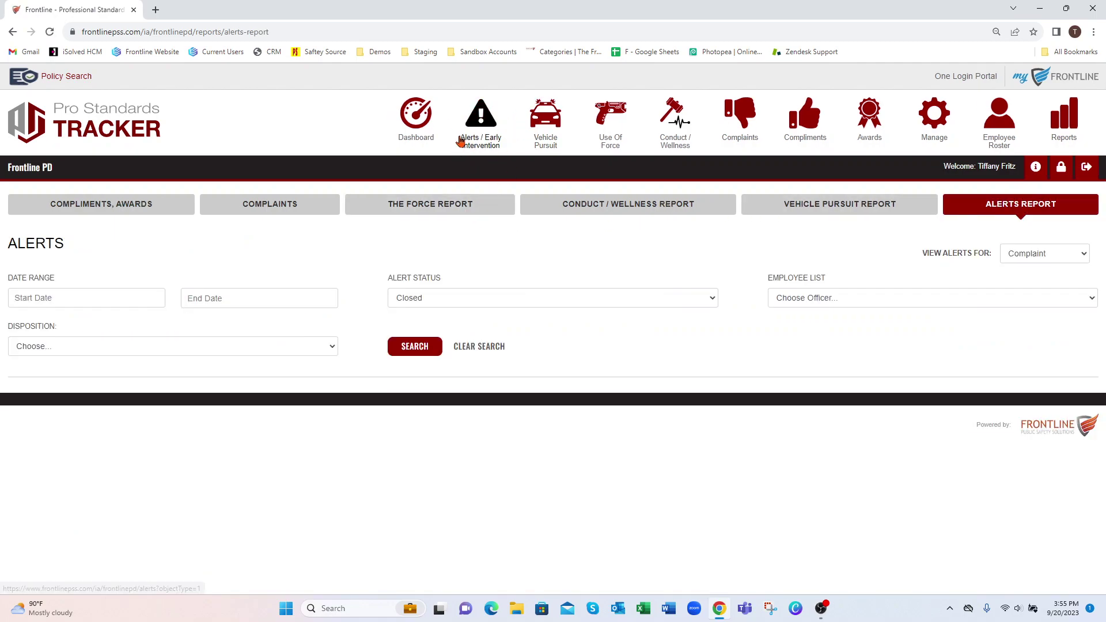
pyautogui.click(1040, 259)
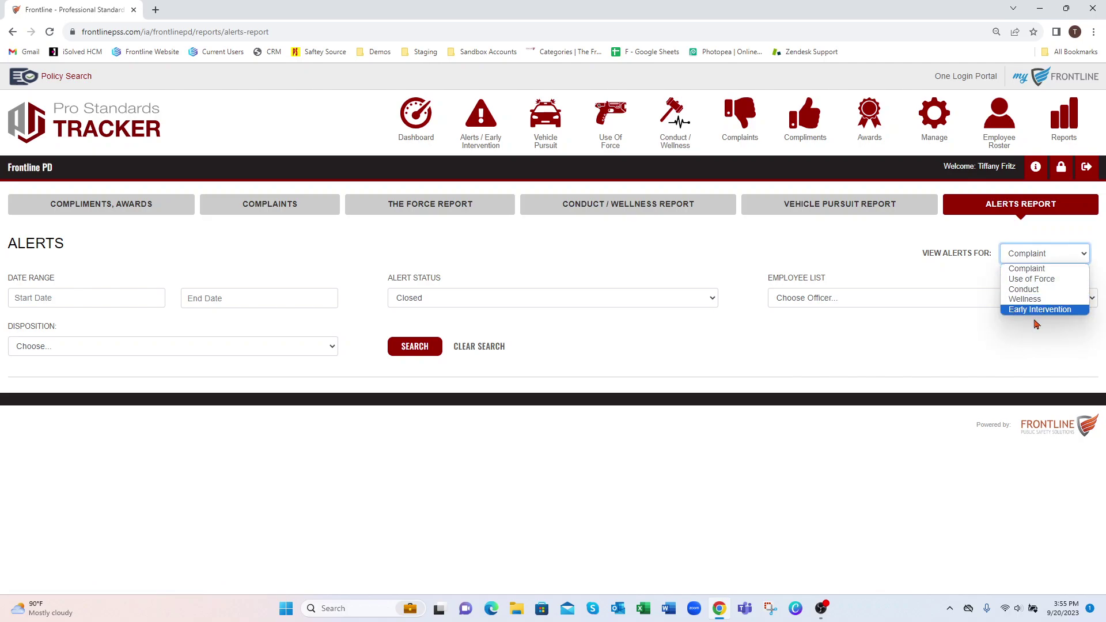
pyautogui.click(1042, 279)
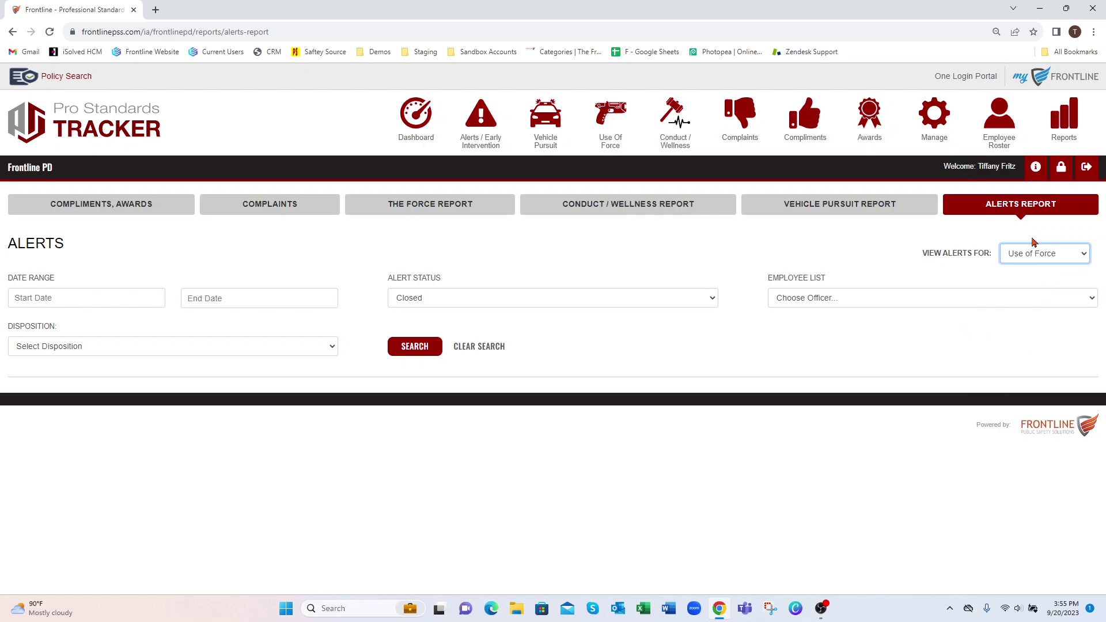
pyautogui.click(161, 354)
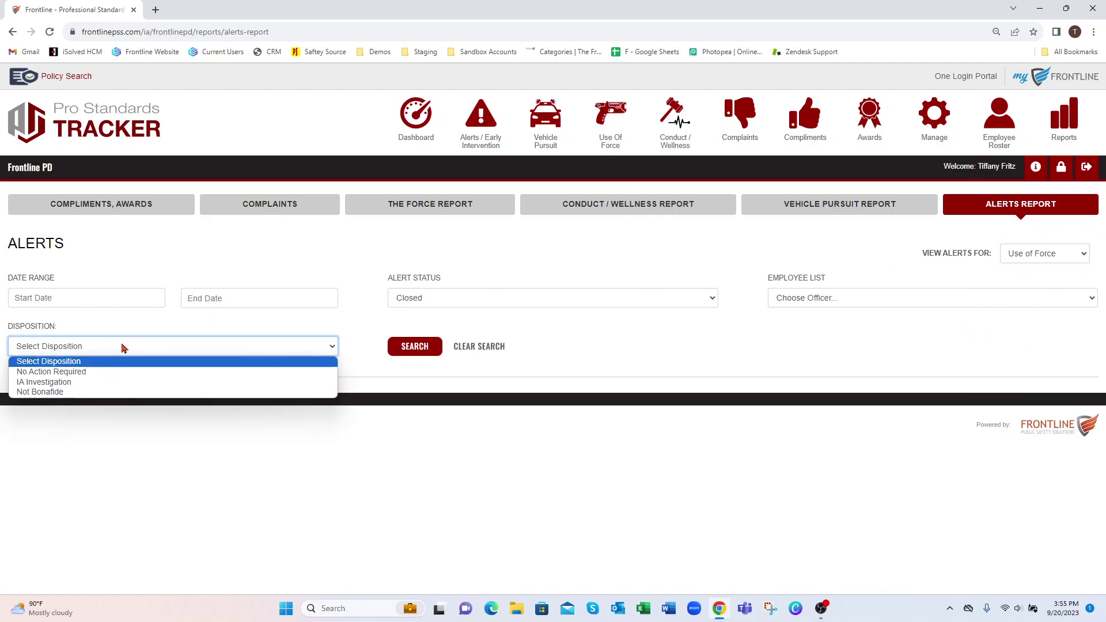
pyautogui.click(92, 380)
pyautogui.click(413, 349)
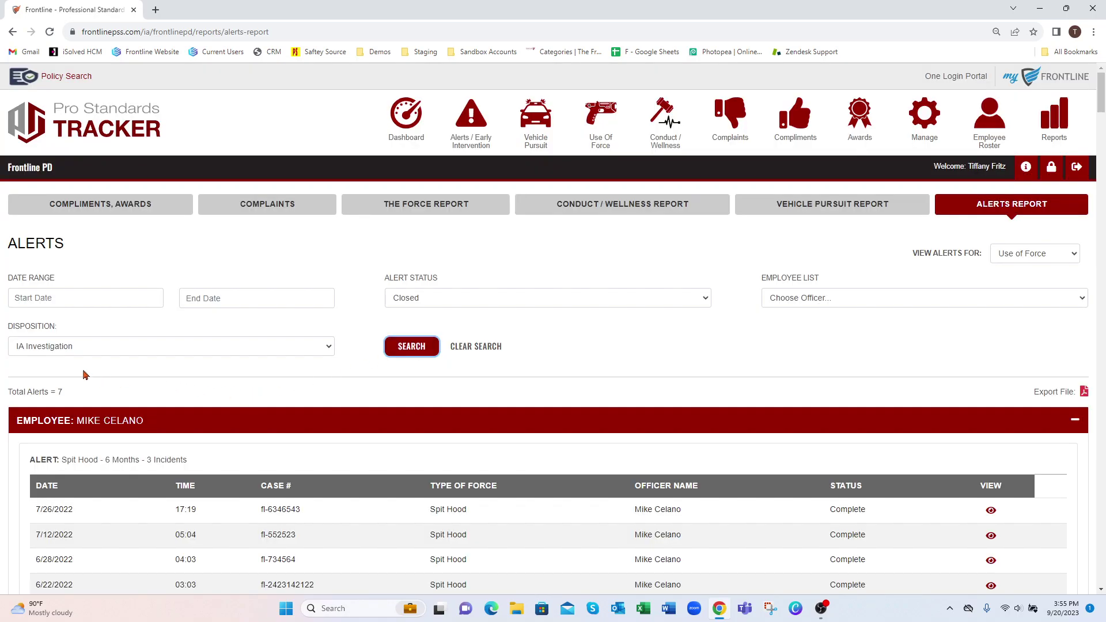
# Step: Review the alert results, including the total, the listed incidents and the first employee's disposition, comments and closed-by details, and return to the search filters
pyautogui.moveTo(62, 392); pyautogui.dragTo(45, 392)
pyautogui.scroll(-15, 1102, 130)
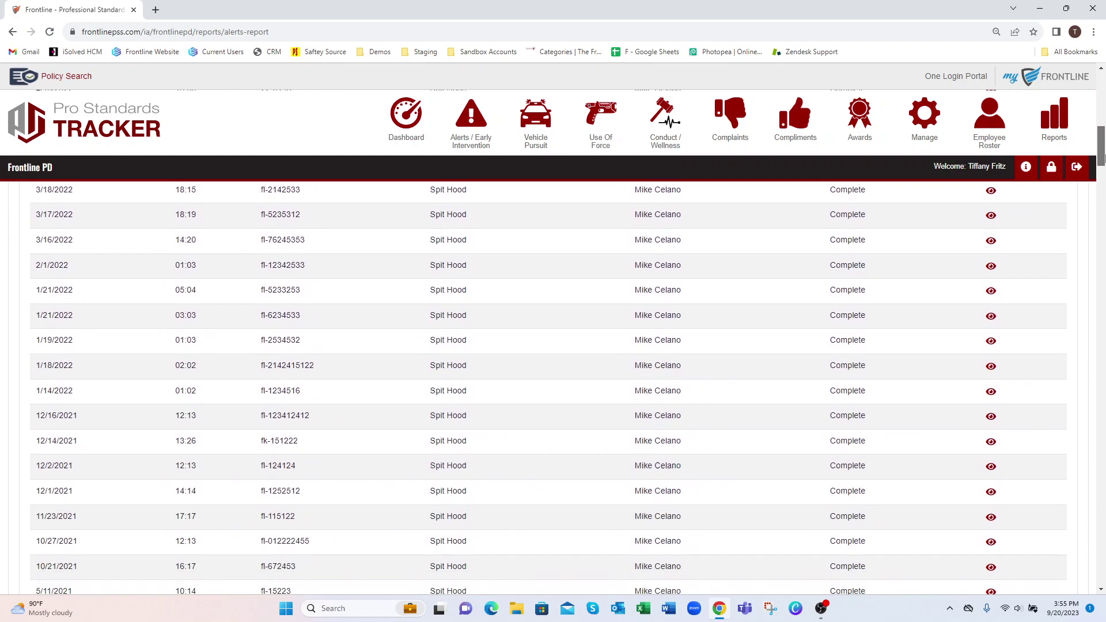
pyautogui.scroll(-7, 1102, 158)
pyautogui.moveTo(138, 368); pyautogui.dragTo(163, 394)
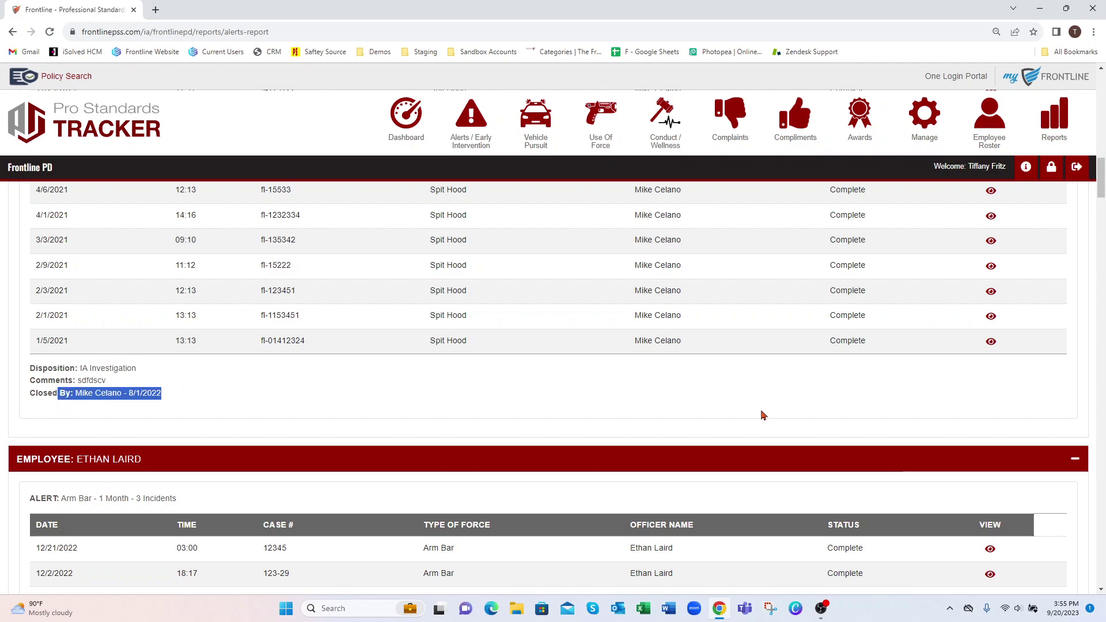
pyautogui.scroll(-3, 1101, 202)
pyautogui.moveTo(1100, 203); pyautogui.dragTo(1101, 92)
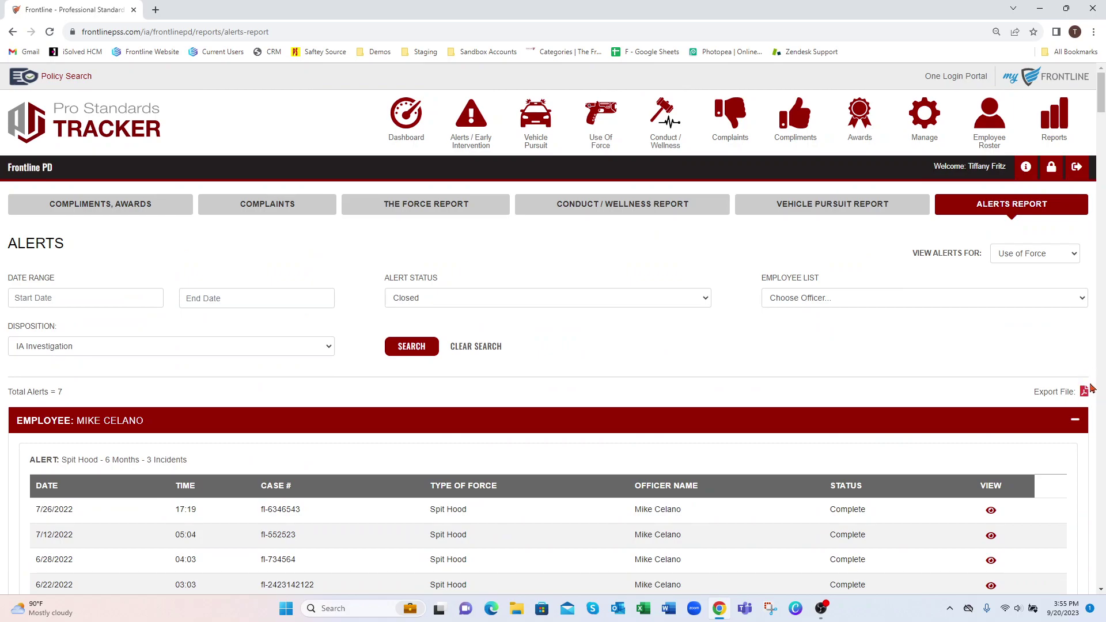